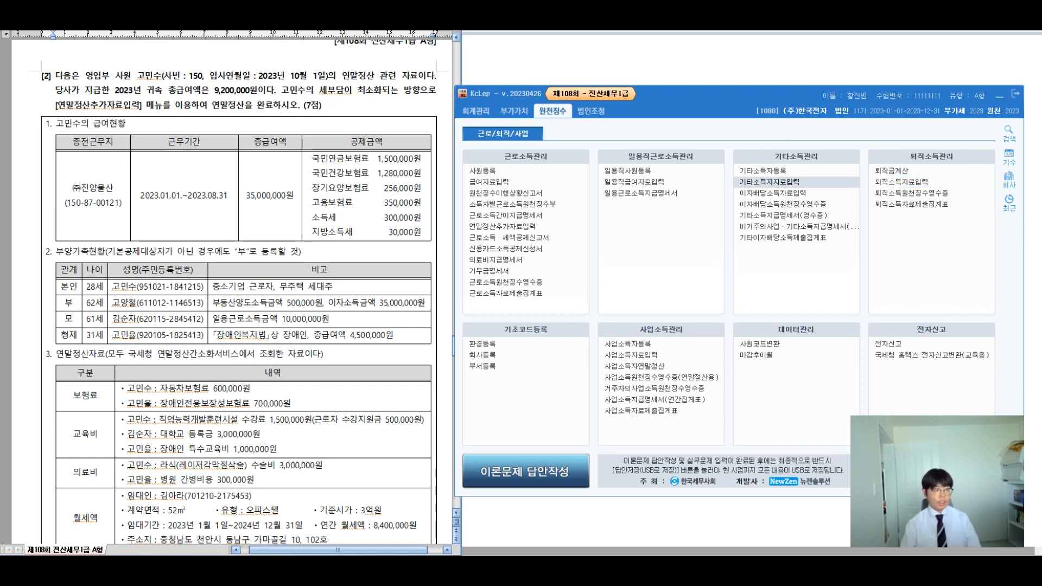
# Step: Open 연말정산추가자료입력 and load employee 150's settlement data
pyautogui.click(72, 188)
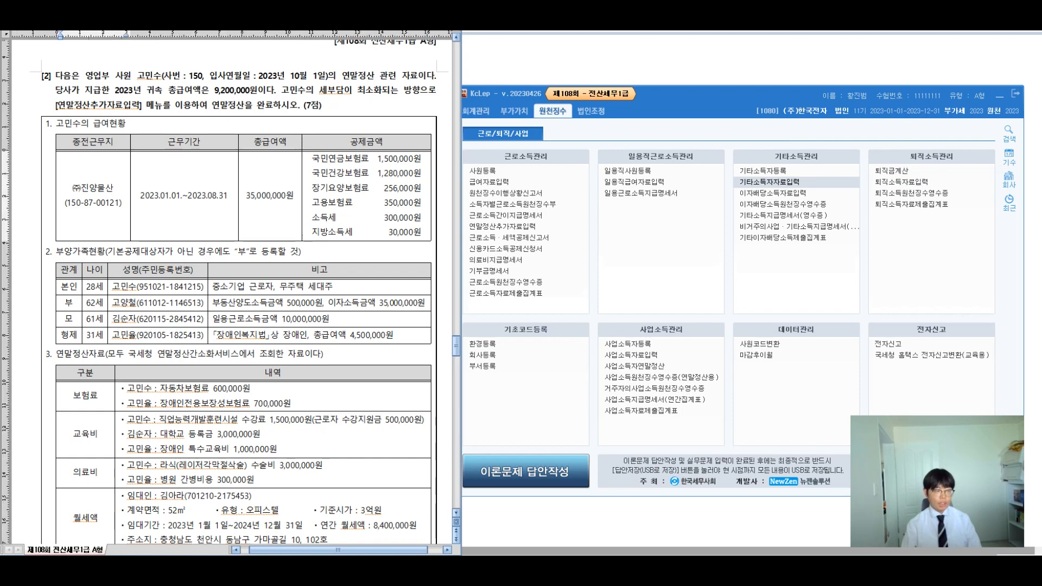
pyautogui.click(640, 249)
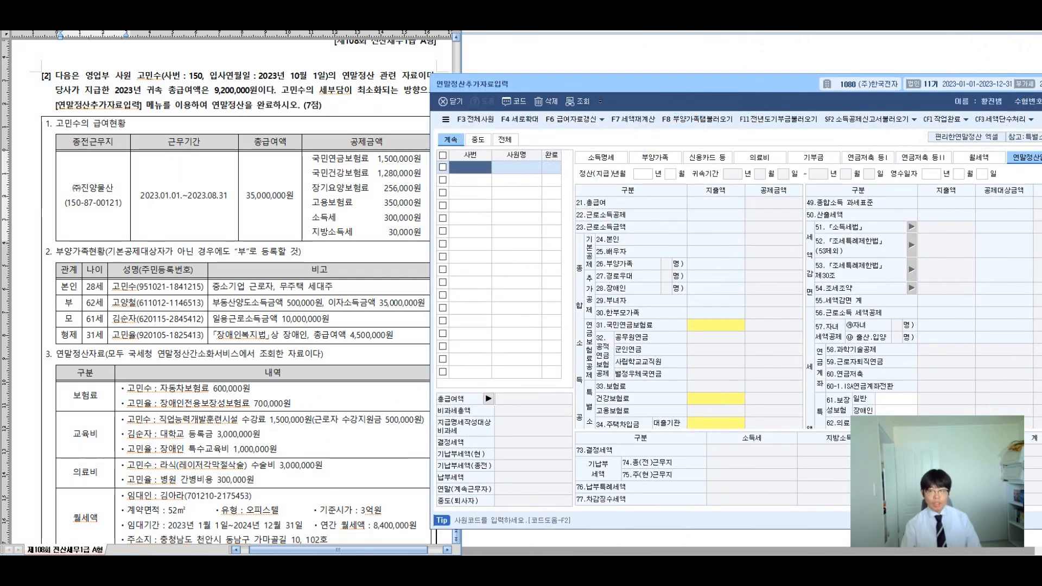
pyautogui.press('F2')
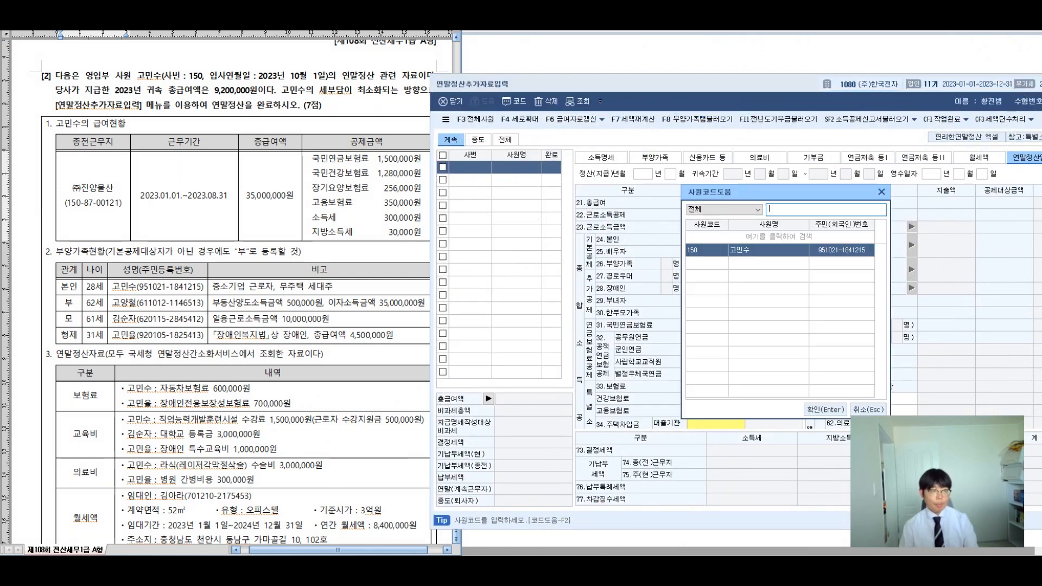
pyautogui.press('Return')
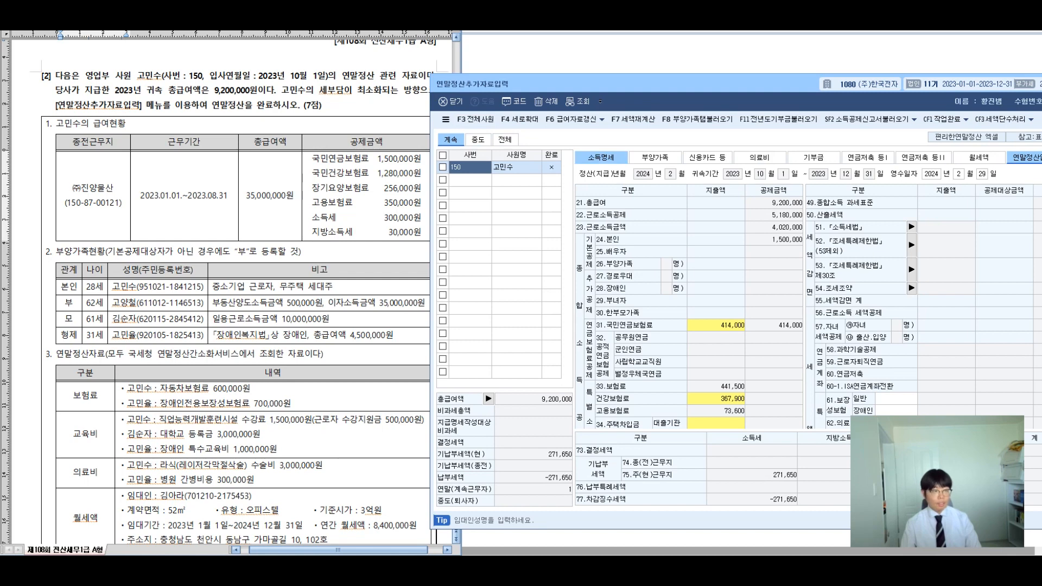
# Step: Show employee 150's 소득명세 tab and fit the settlement window beside the exam sheet
pyautogui.moveTo(57, 124); pyautogui.dragTo(127, 125)
pyautogui.click(601, 158)
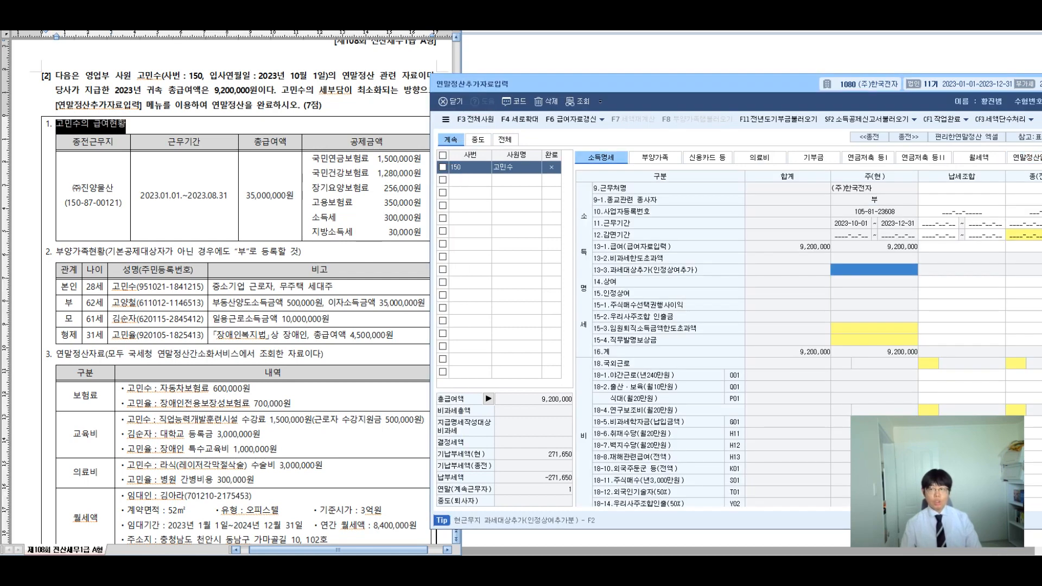
pyautogui.moveTo(723, 83); pyautogui.dragTo(662, 83)
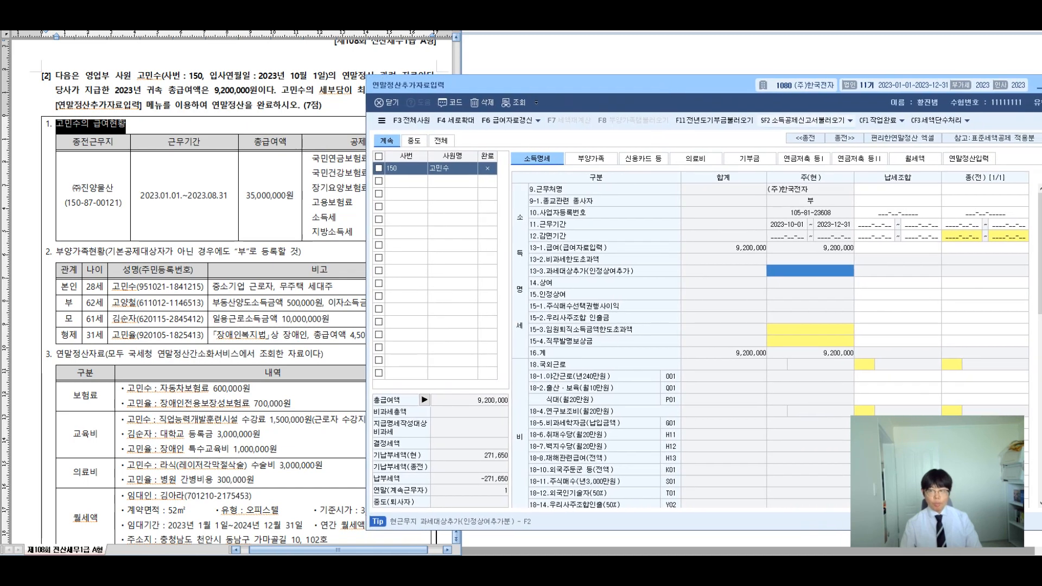
pyautogui.moveTo(661, 83); pyautogui.dragTo(623, 84)
pyautogui.moveTo(1038, 167); pyautogui.dragTo(957, 167)
pyautogui.moveTo(759, 505); pyautogui.dragTo(821, 504)
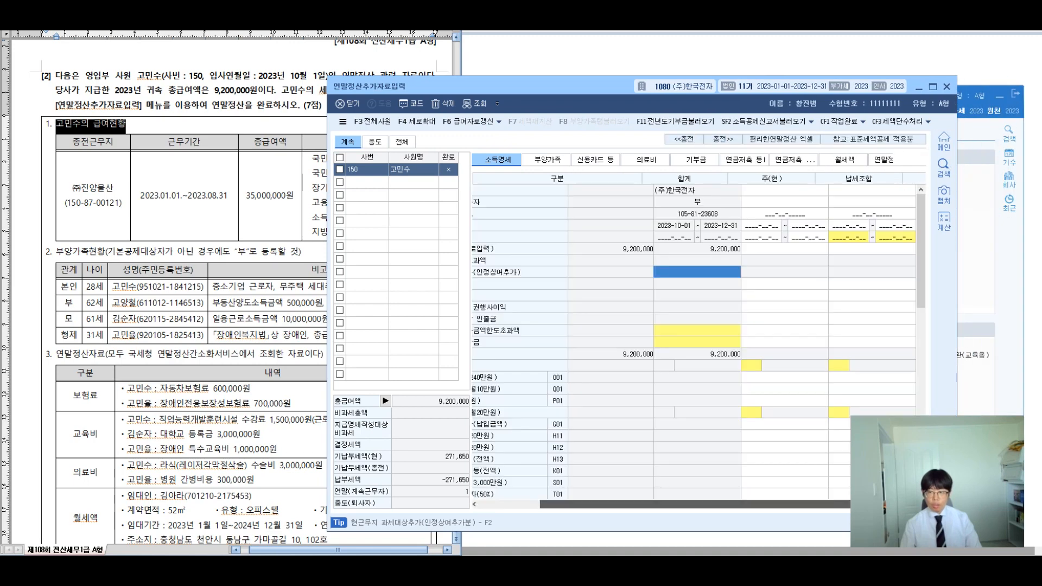
pyautogui.moveTo(957, 255); pyautogui.dragTo(1032, 248)
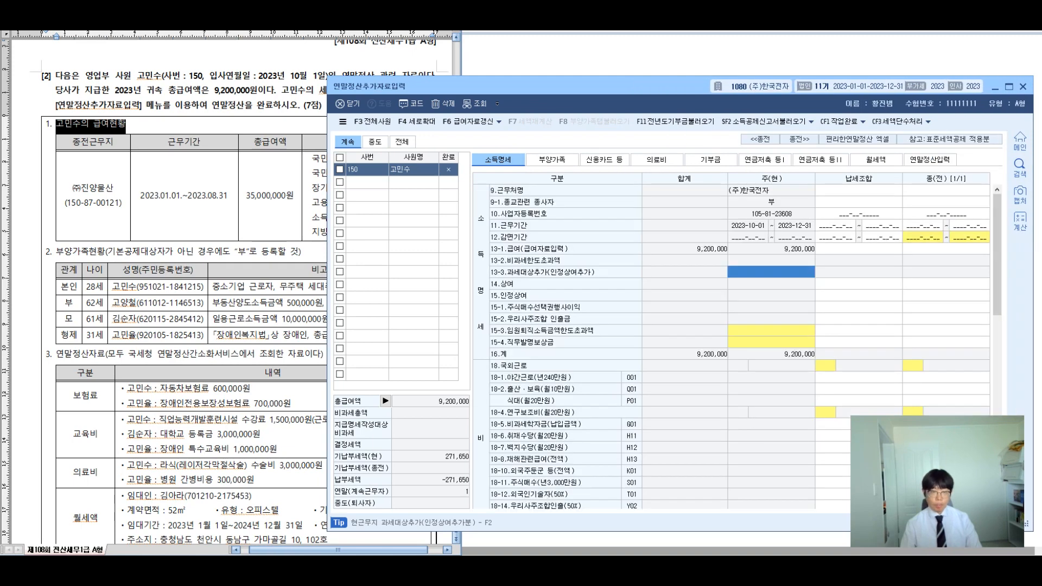
pyautogui.moveTo(554, 99); pyautogui.dragTo(540, 100)
# Step: Enter previous employer (주)진양물산, religious worker 부, its registration number and 2023-01-01 to 2023-08-31 period
pyautogui.click(932, 191)
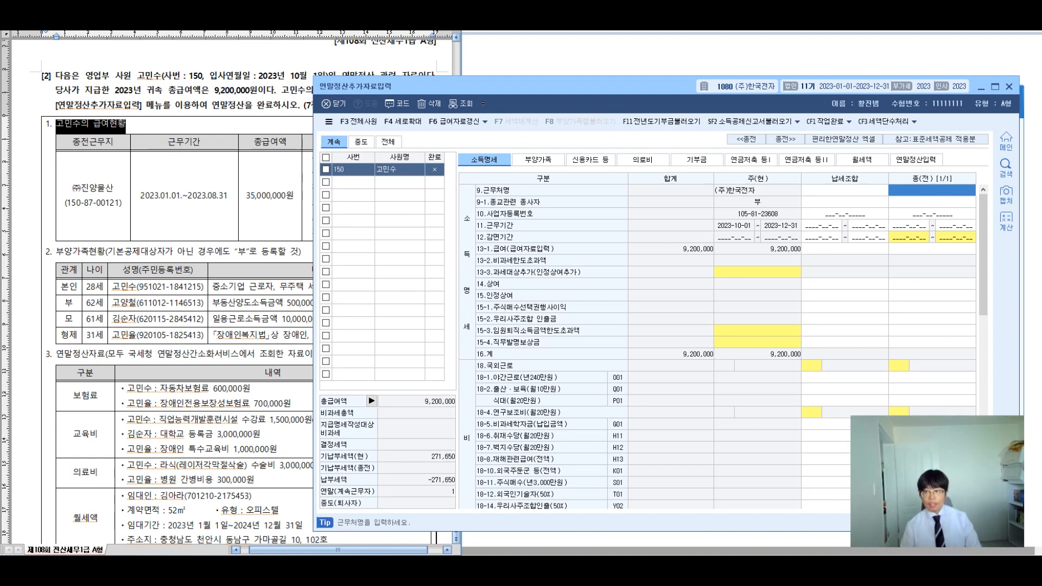
pyautogui.write('(주')
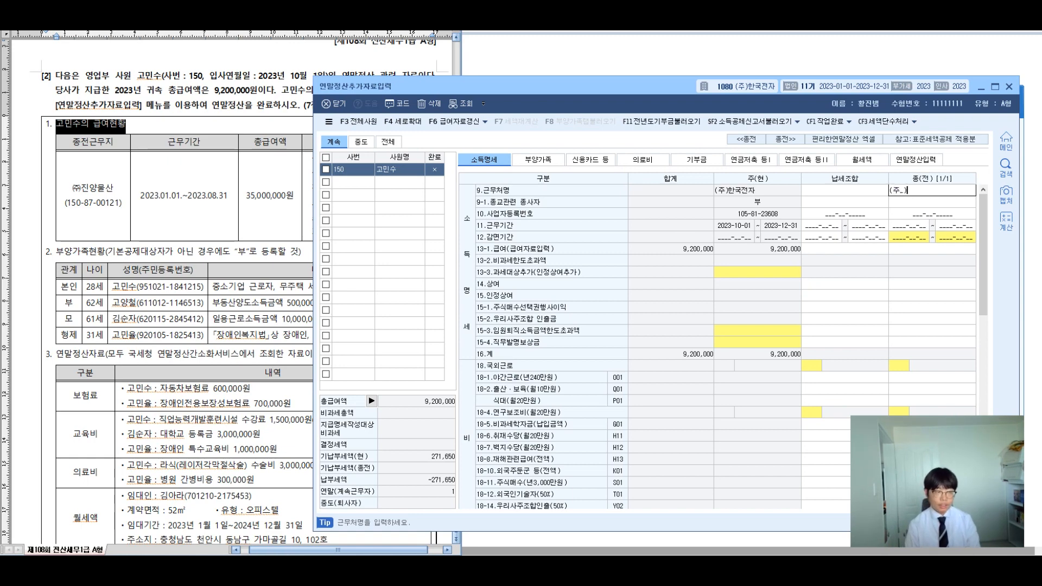
pyautogui.write(')진양물산')
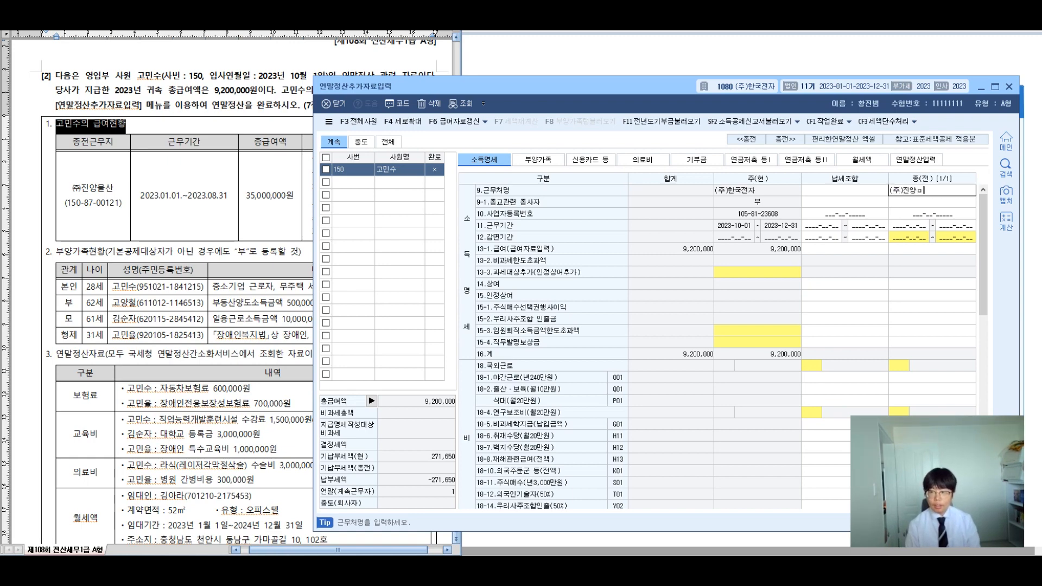
pyautogui.press('Return')
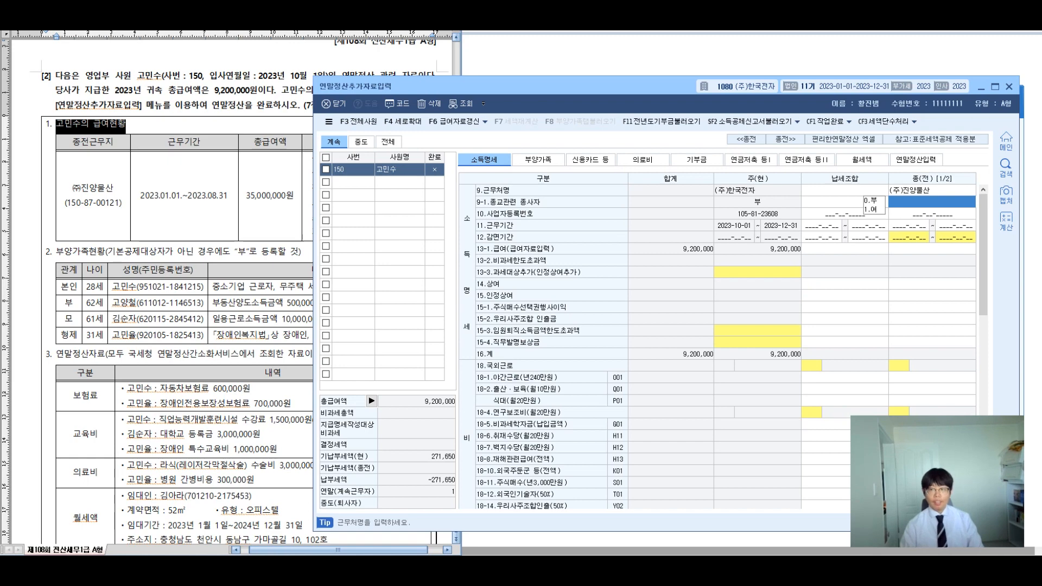
pyautogui.press('Return')
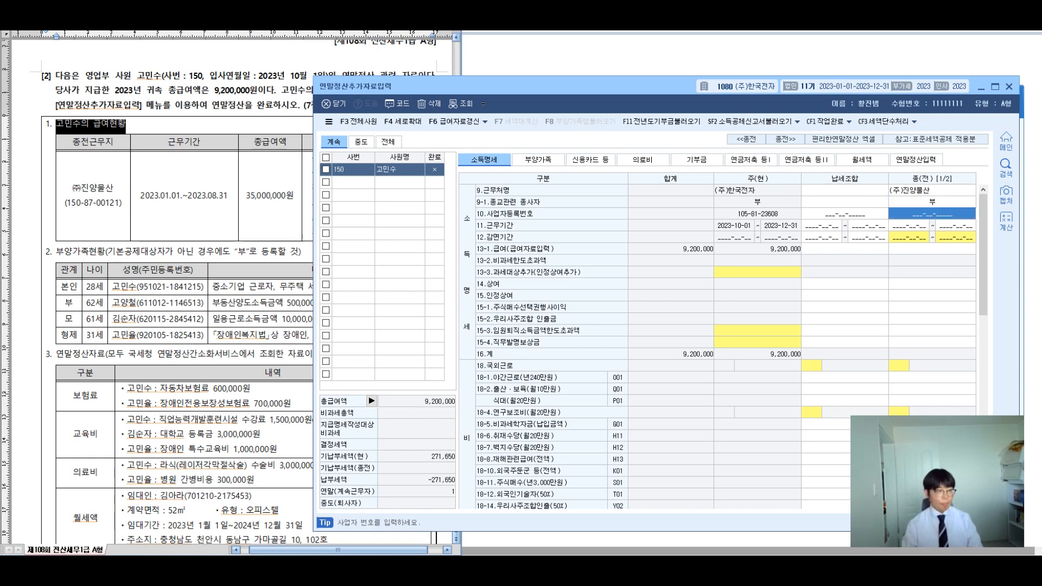
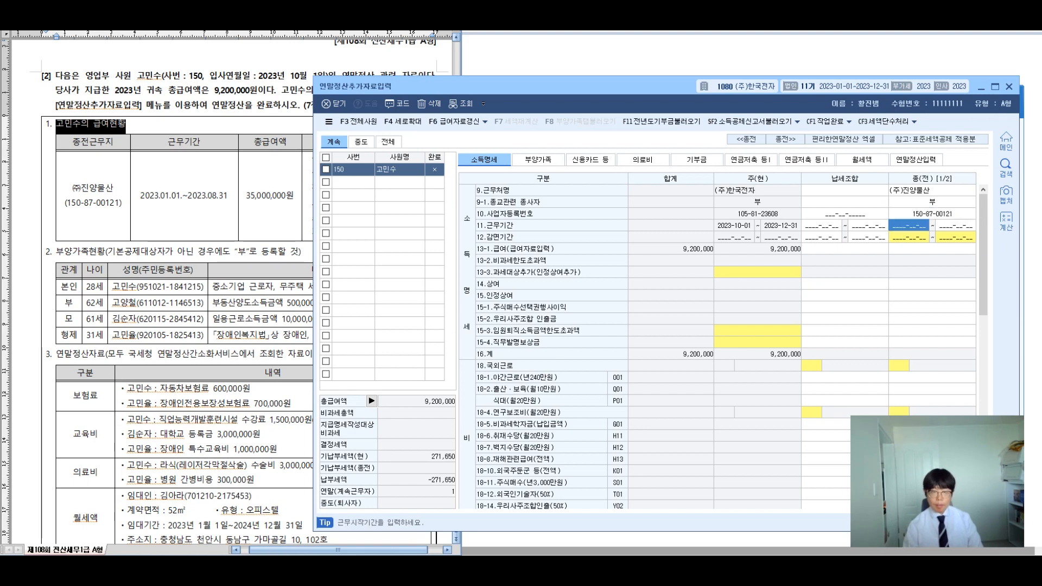
pyautogui.write('20')
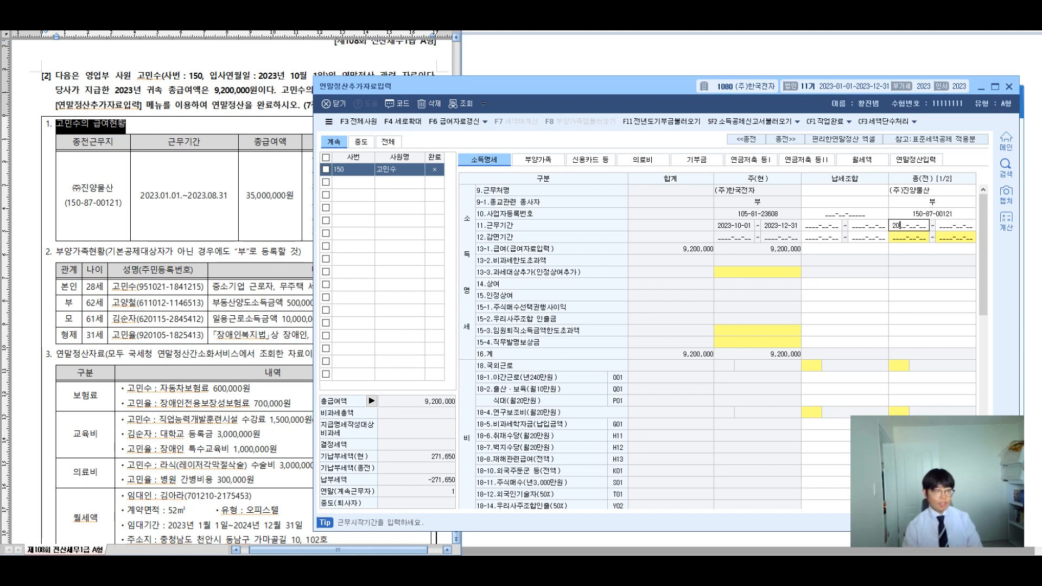
pyautogui.write('23010120230831')
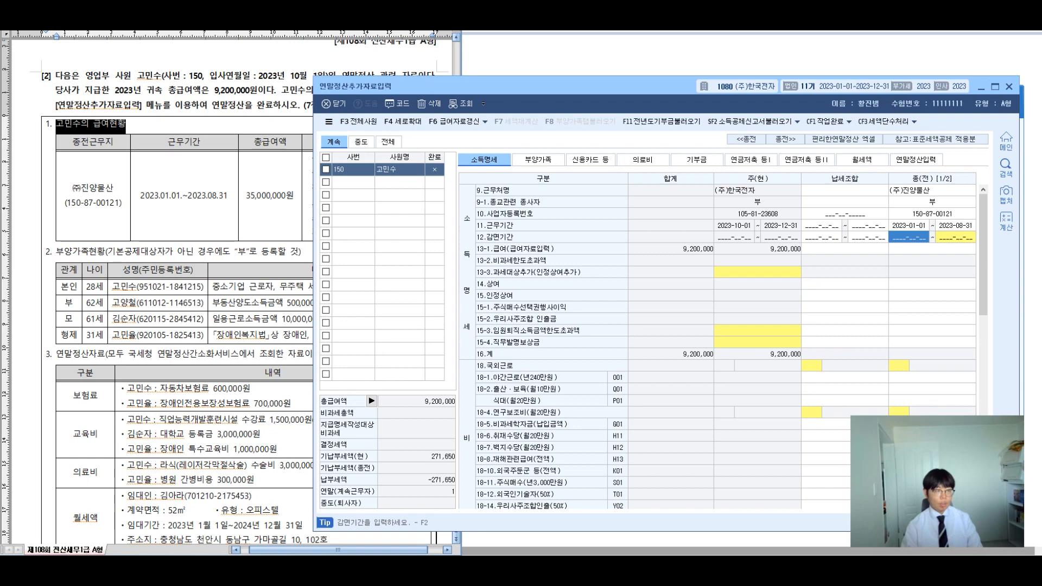
# Step: Enter the previous employer's 13-1.급여 of 35,000,000, checking it against the exam sheet
pyautogui.click(247, 195)
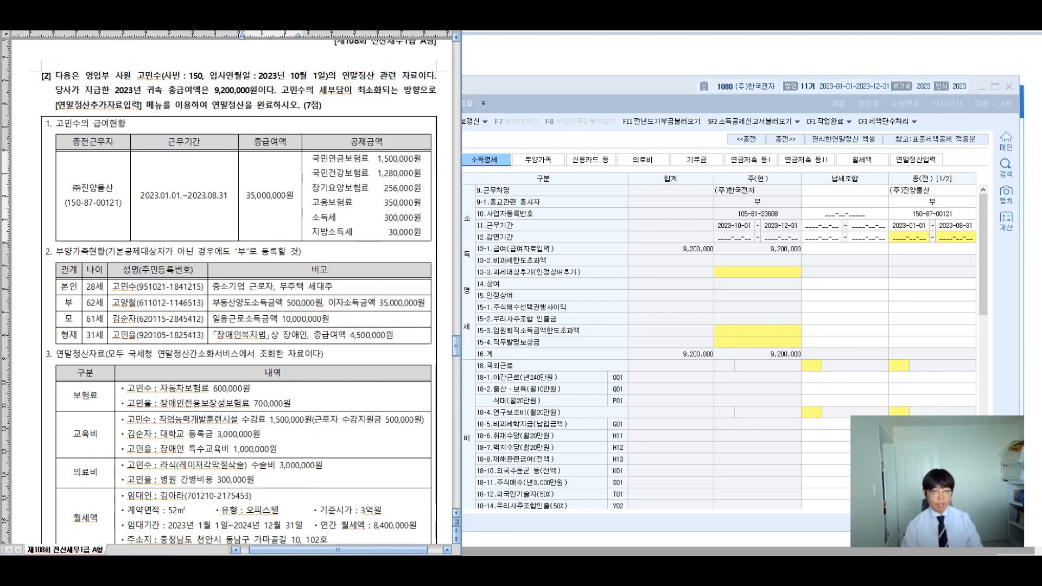
pyautogui.click(932, 249)
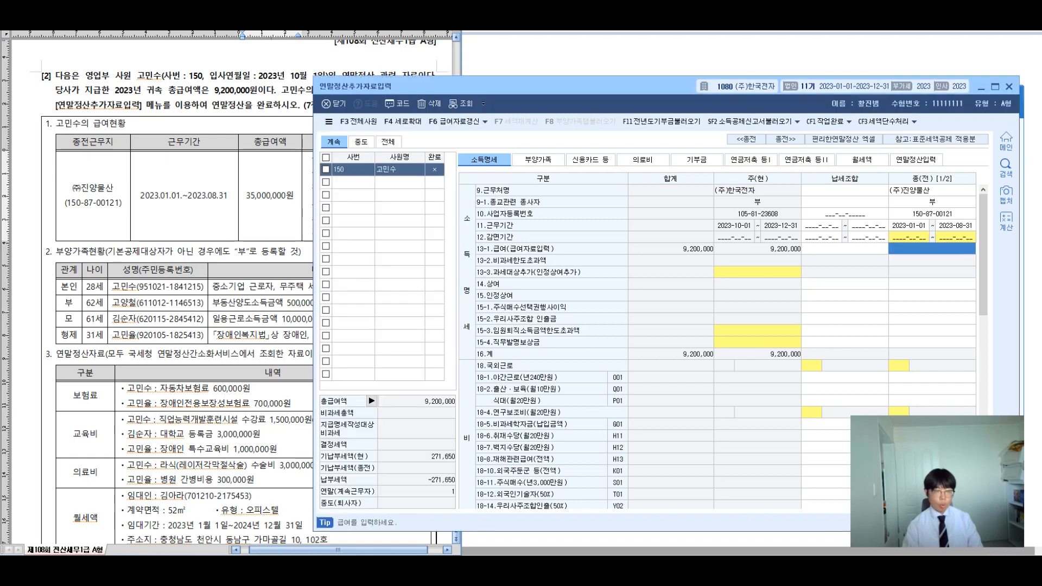
pyautogui.write('35000000')
pyautogui.press('Return')
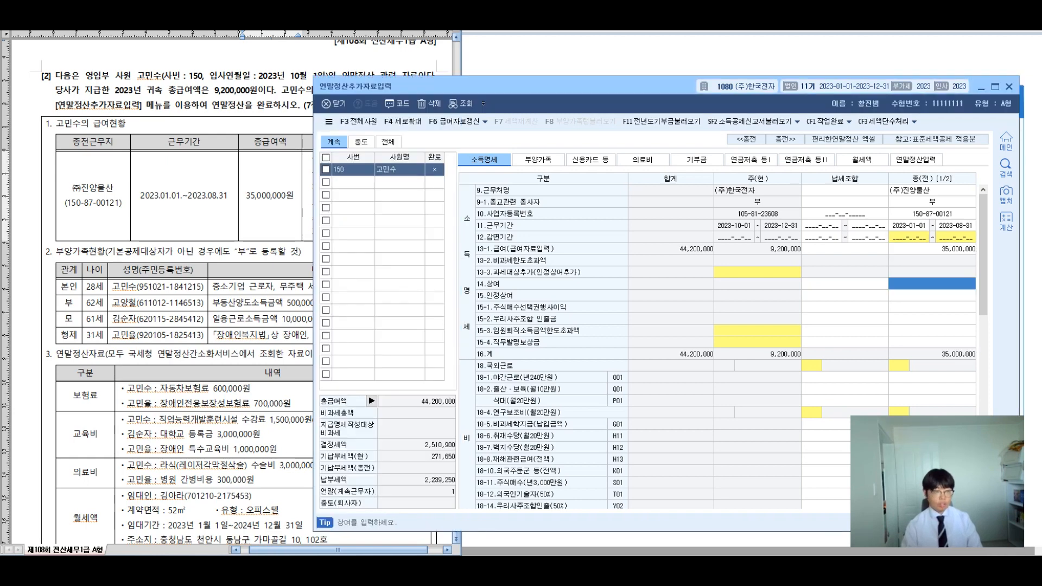
pyautogui.click(203, 204)
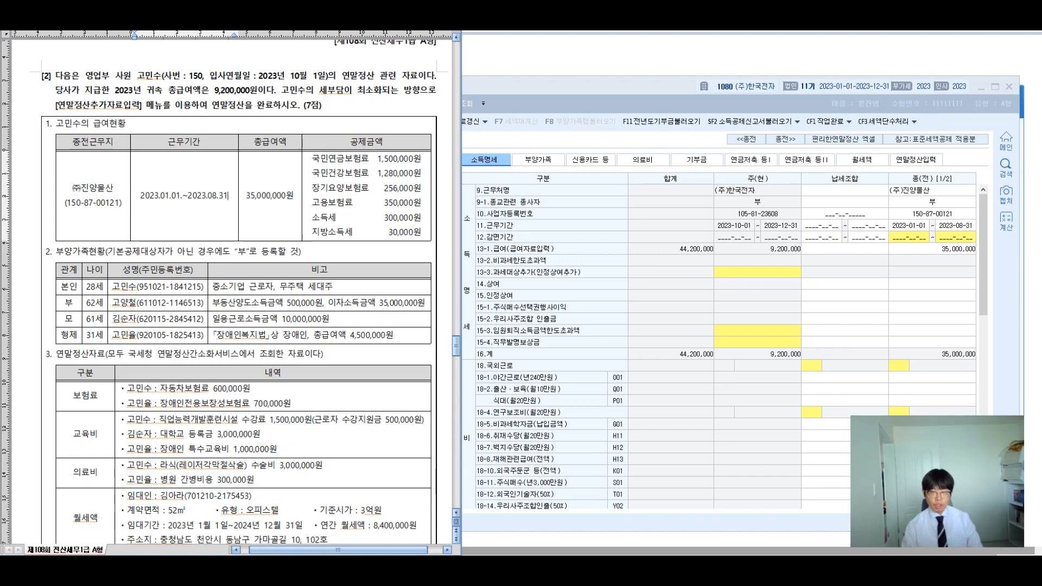
# Step: Rearrange the settlement window and exam sheet side by side
pyautogui.click(932, 283)
pyautogui.moveTo(668, 93); pyautogui.dragTo(512, 87)
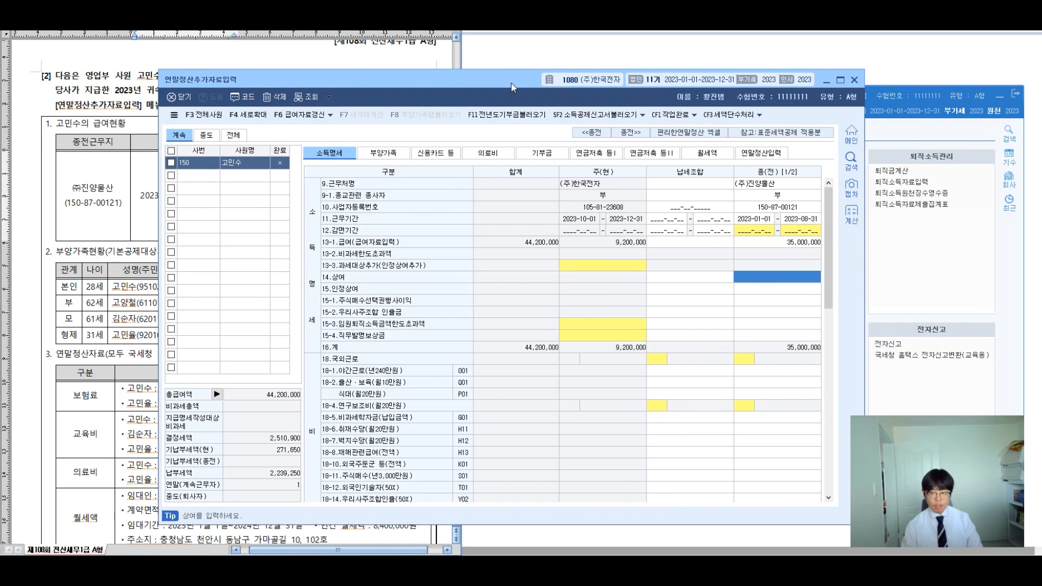
pyautogui.moveTo(828, 233); pyautogui.dragTo(828, 418)
pyautogui.moveTo(482, 82); pyautogui.dragTo(643, 41)
pyautogui.click(127, 124)
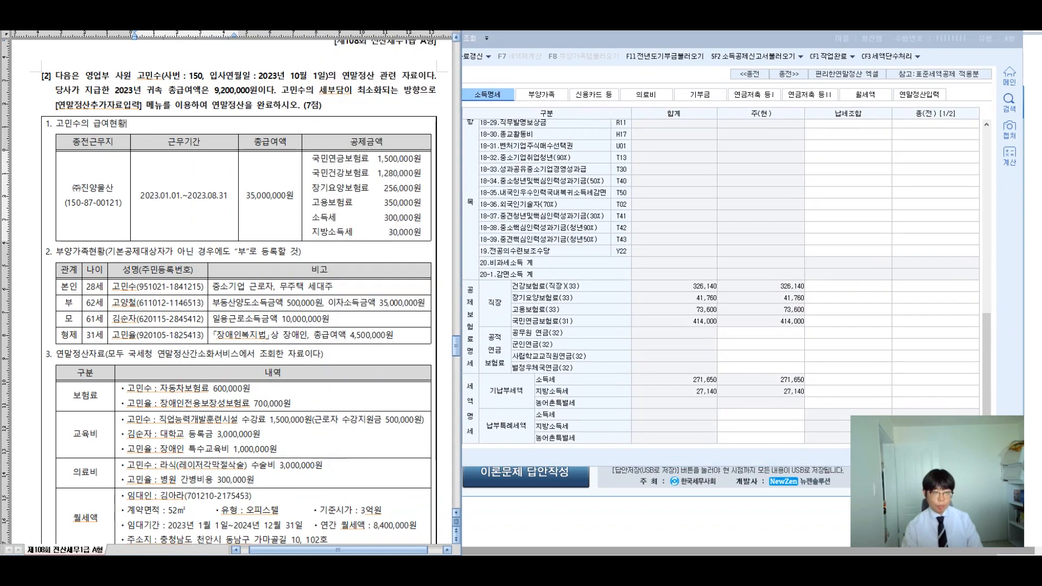
pyautogui.moveTo(461, 335); pyautogui.dragTo(380, 334)
pyautogui.moveTo(287, 550); pyautogui.dragTo(312, 550)
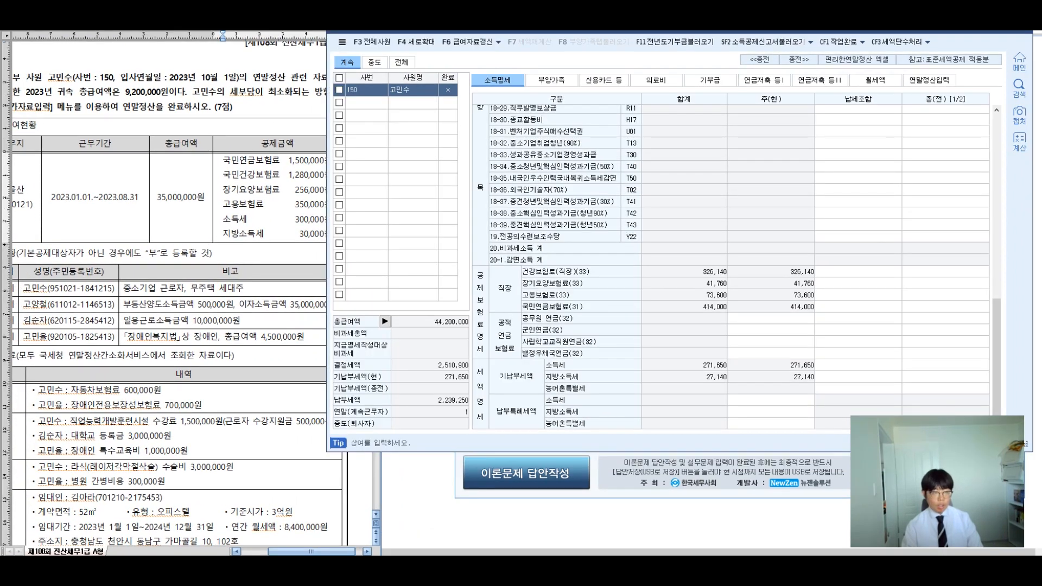
# Step: Enter the previous employer's national pension premium of 1,500,000
pyautogui.click(944, 307)
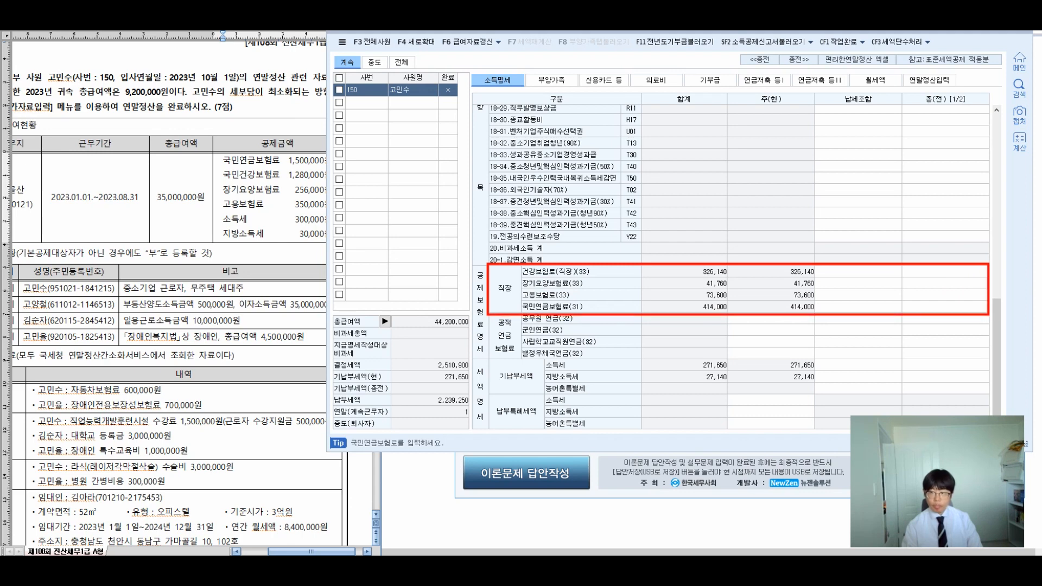
pyautogui.click(944, 306)
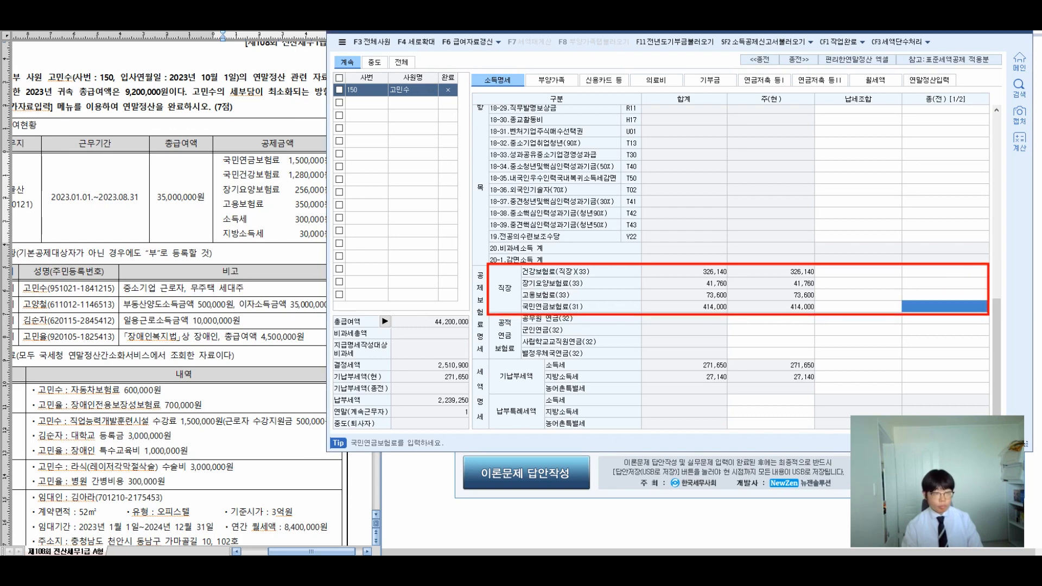
pyautogui.write('16500000')
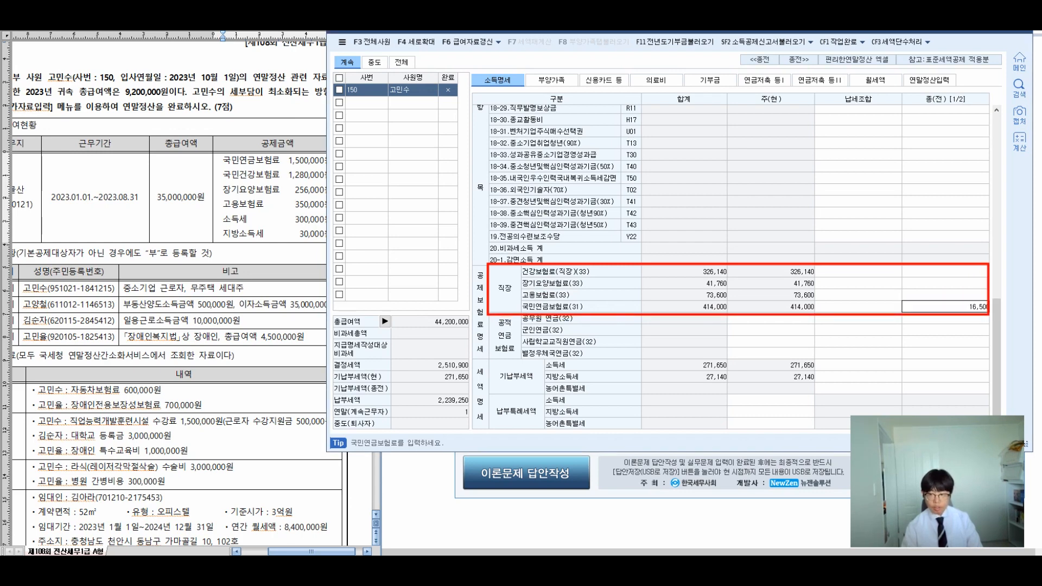
pyautogui.press('BackSpace')
pyautogui.press('BackSpace')
pyautogui.press('BackSpace')
pyautogui.press('BackSpace')
pyautogui.press('BackSpace')
pyautogui.press('BackSpace')
pyautogui.press('BackSpace')
pyautogui.press('BackSpace')
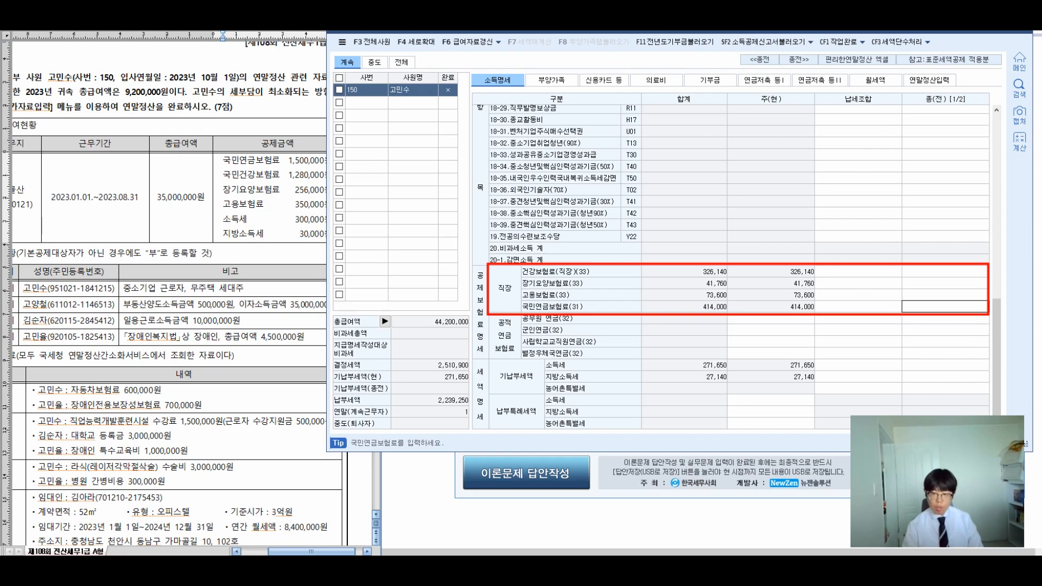
pyautogui.write('1500000')
pyautogui.press('Return')
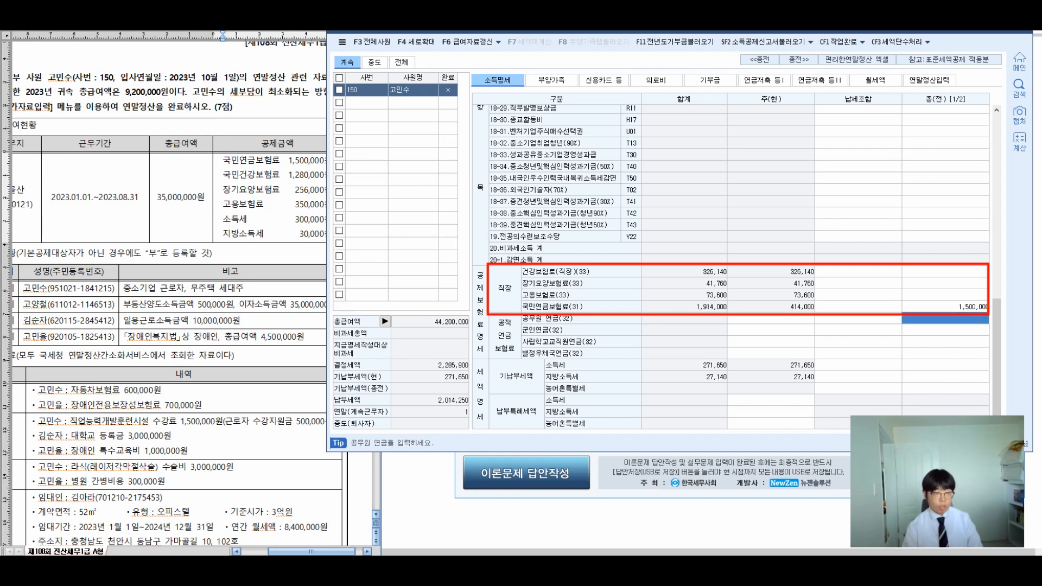
# Step: Enter previous-employer health 1,280,000, long-term care 256,000 and employment insurance 350,000
pyautogui.press('Up')
pyautogui.press('Up')
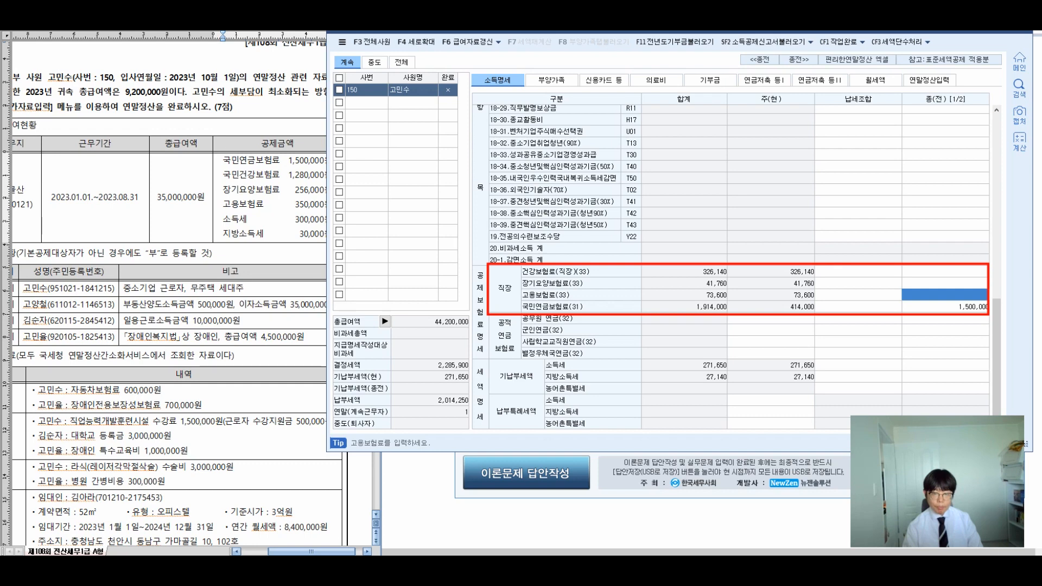
pyautogui.press('Up')
pyautogui.press('Up')
pyautogui.write('1,280,000')
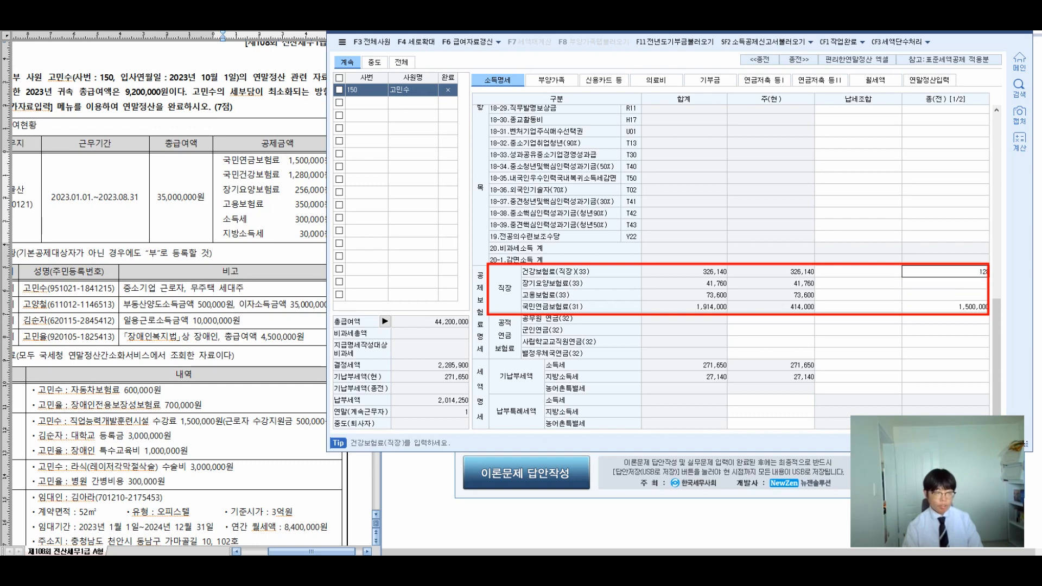
pyautogui.press('Return')
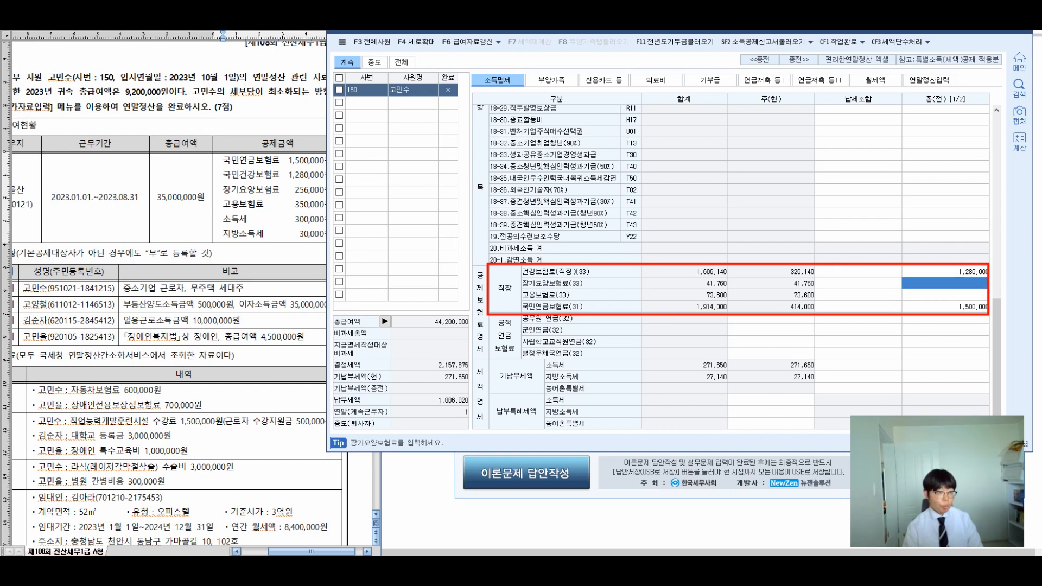
pyautogui.write('256000')
pyautogui.press('Return')
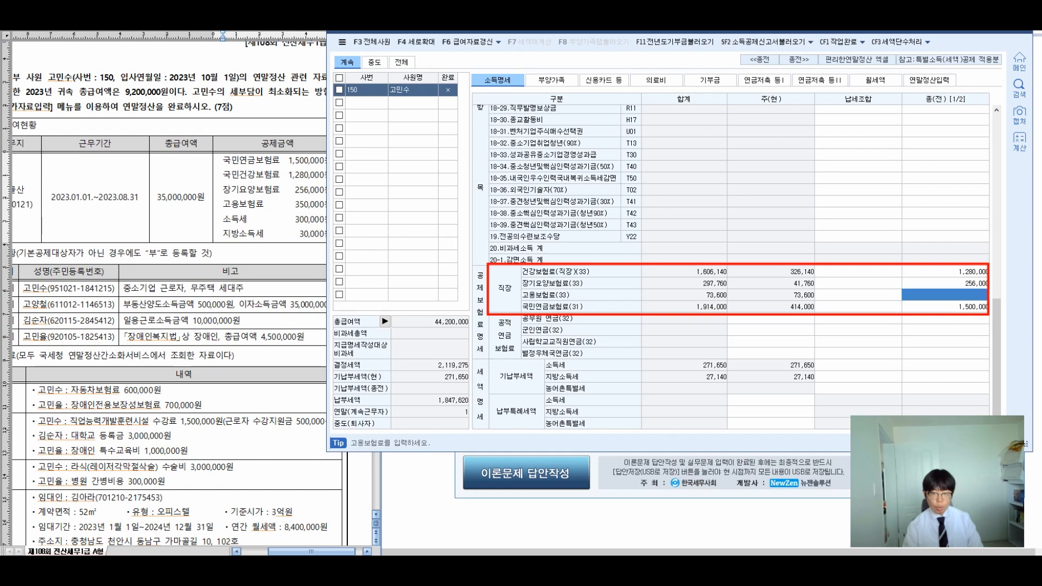
pyautogui.write('350000')
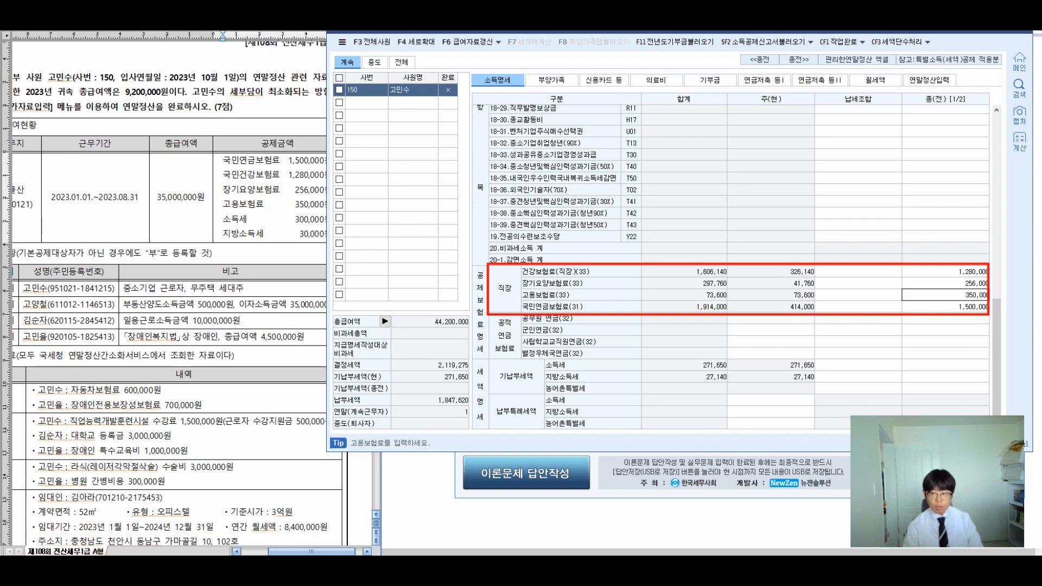
pyautogui.press('Return')
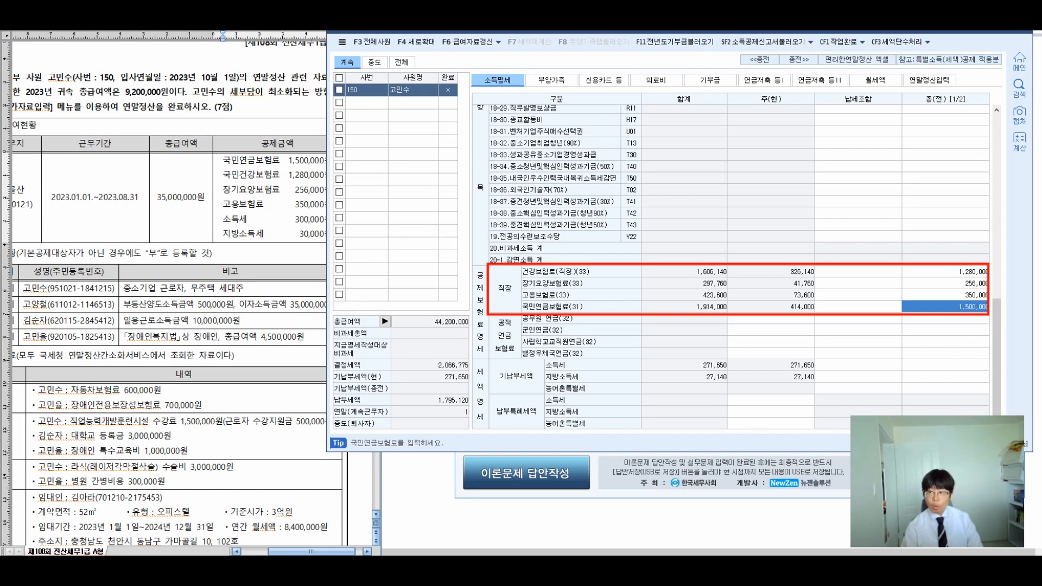
pyautogui.moveTo(214, 209); pyautogui.dragTo(329, 240)
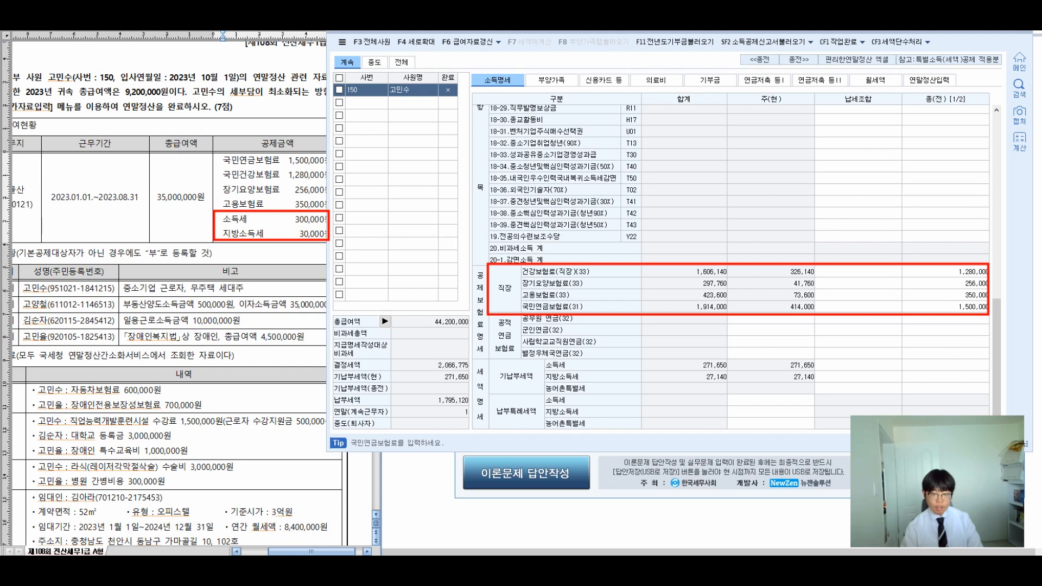
pyautogui.moveTo(488, 358)
pyautogui.mouseDown()
pyautogui.moveTo(955, 366)
pyautogui.moveTo(993, 395)
pyautogui.mouseUp()
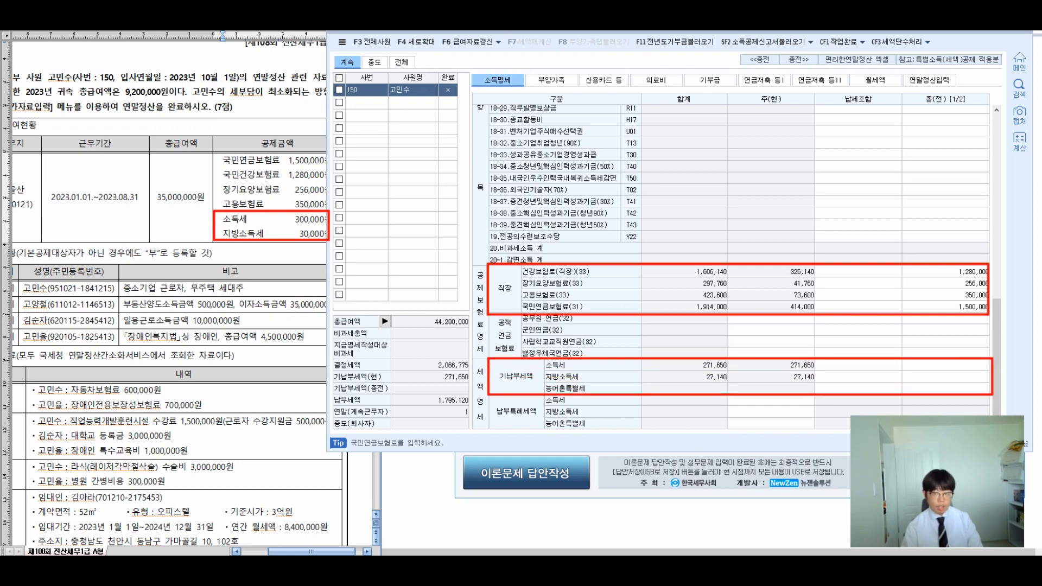
# Step: Record previous-employer income tax 300,000 and local tax 30,000, then view the 44,200,000 total-pay breakdown
pyautogui.click(945, 365)
pyautogui.write('300000')
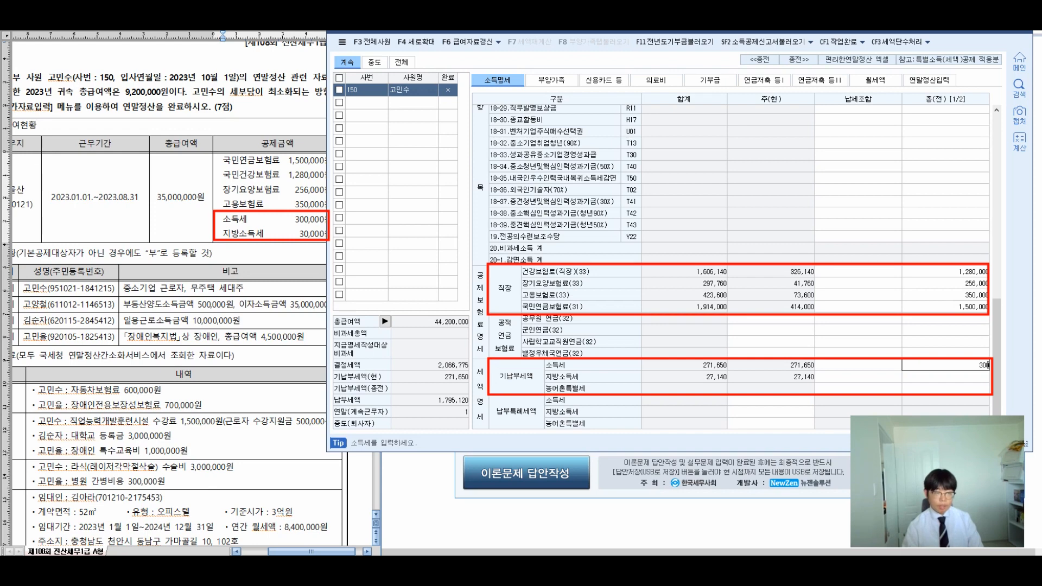
pyautogui.press('Return')
pyautogui.write('300000')
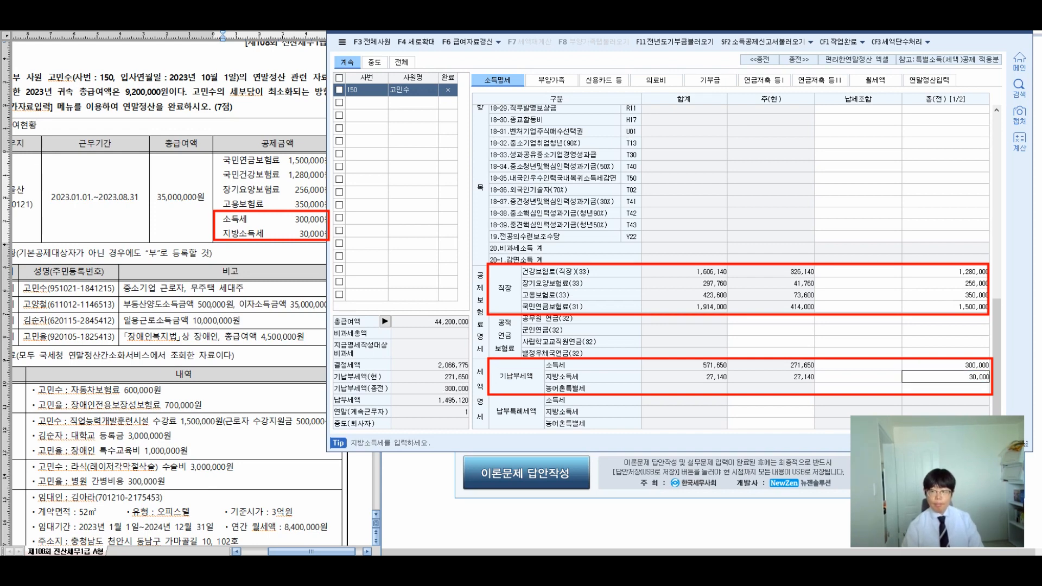
pyautogui.press('Return')
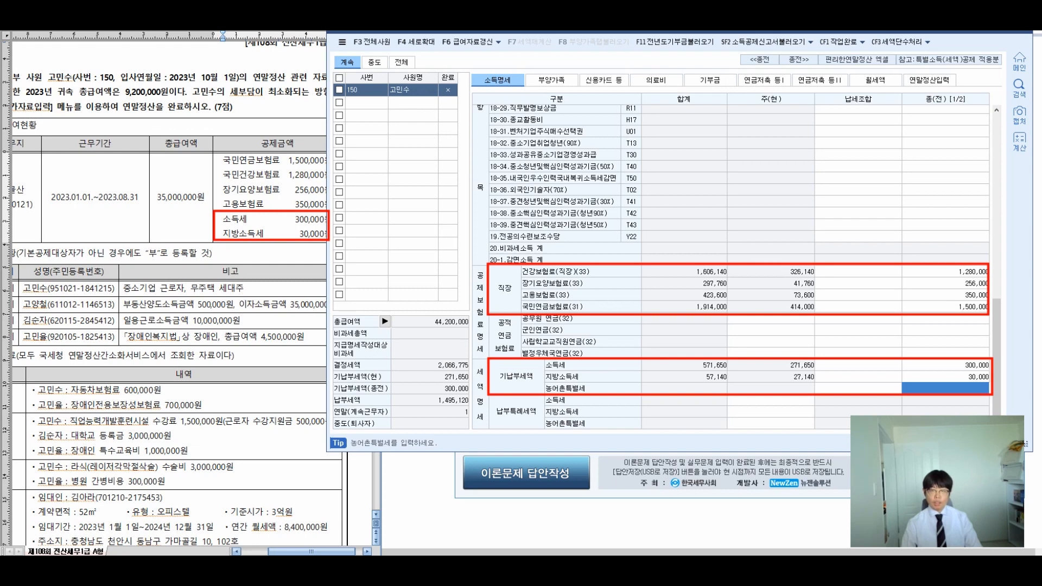
pyautogui.click(385, 321)
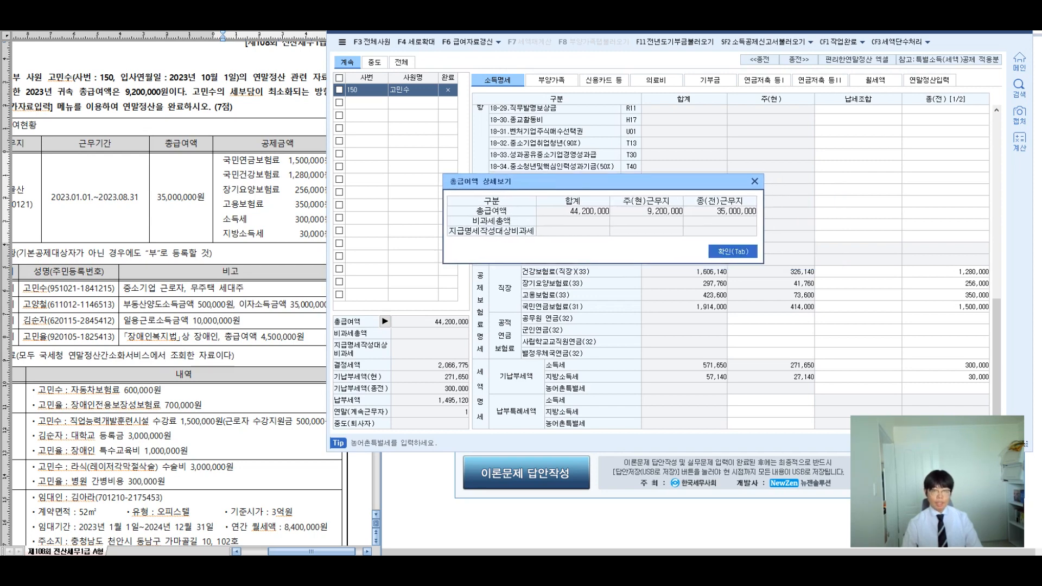
# Step: Close 총급여액 상세보기, check the exam sheet's dependents section, and switch to the 부양가족 tab
pyautogui.press('Tab')
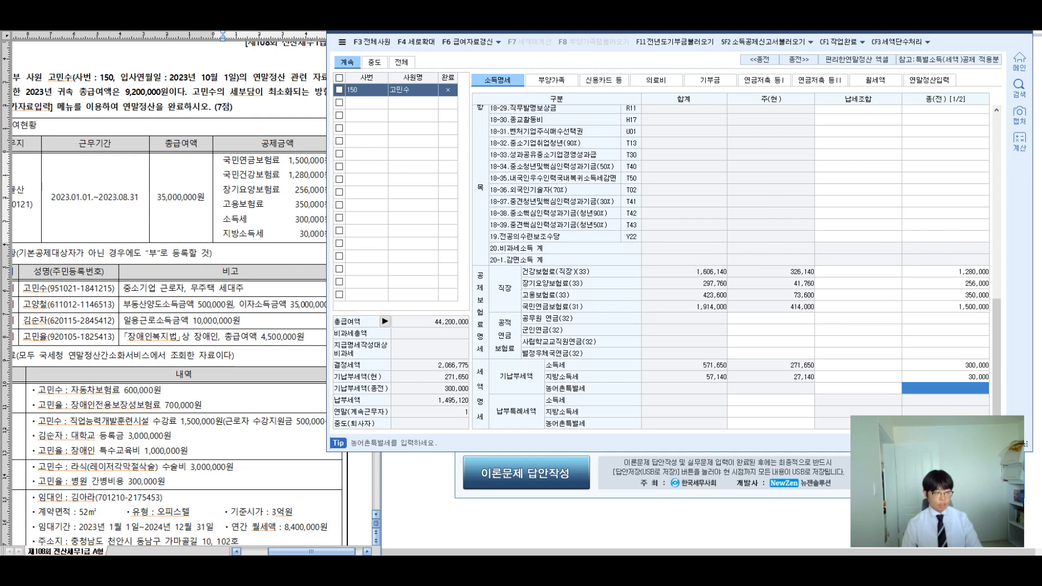
pyautogui.click(311, 189)
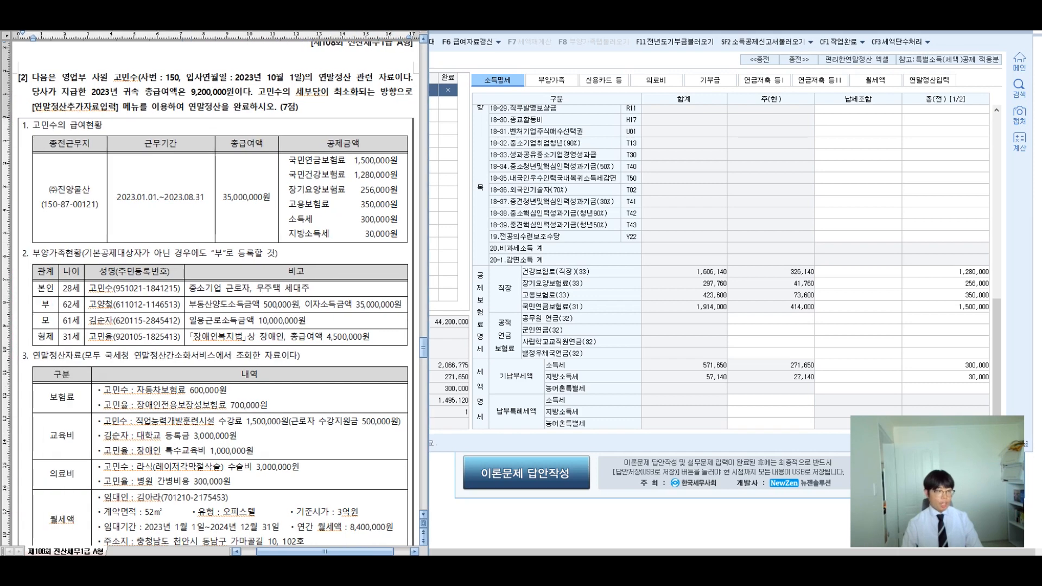
pyautogui.moveTo(33, 253); pyautogui.dragTo(282, 246)
pyautogui.moveTo(27, 253); pyautogui.dragTo(278, 254)
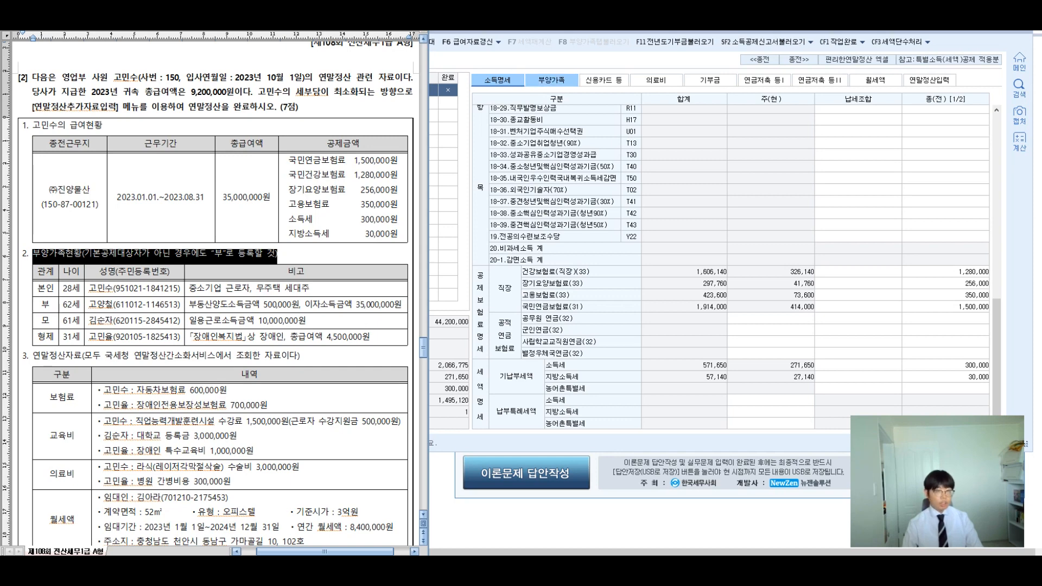
pyautogui.click(551, 80)
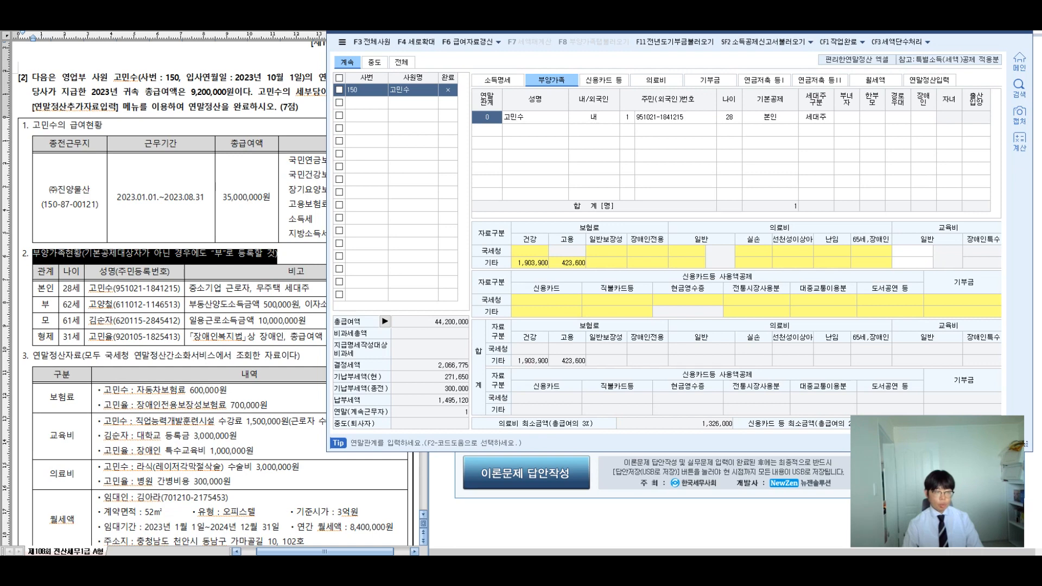
# Step: Add the father as relation 1 with his name and resident number, taking the 60세이상 deduction
pyautogui.click(487, 130)
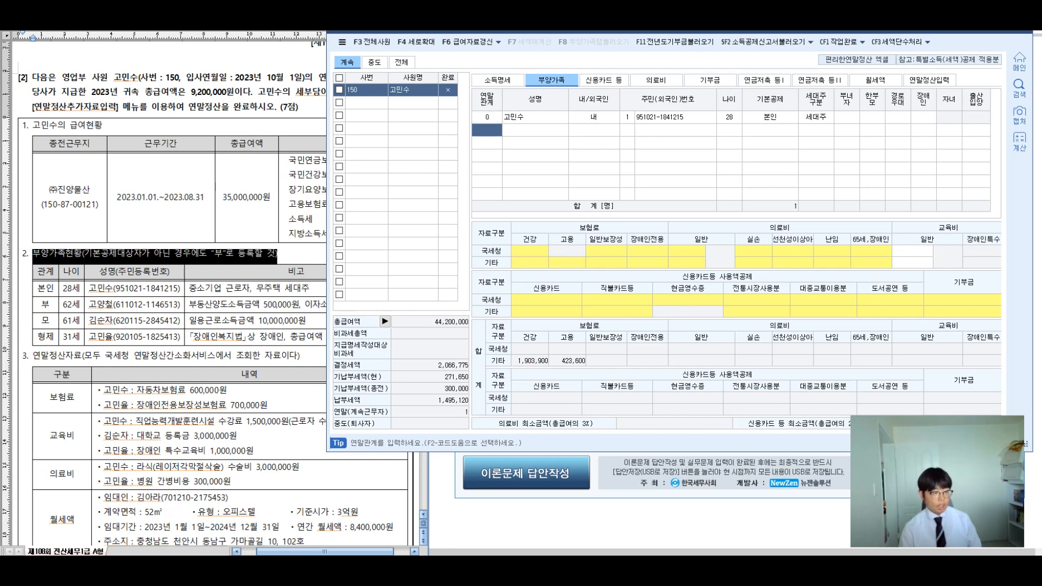
pyautogui.write('1')
pyautogui.press('Return')
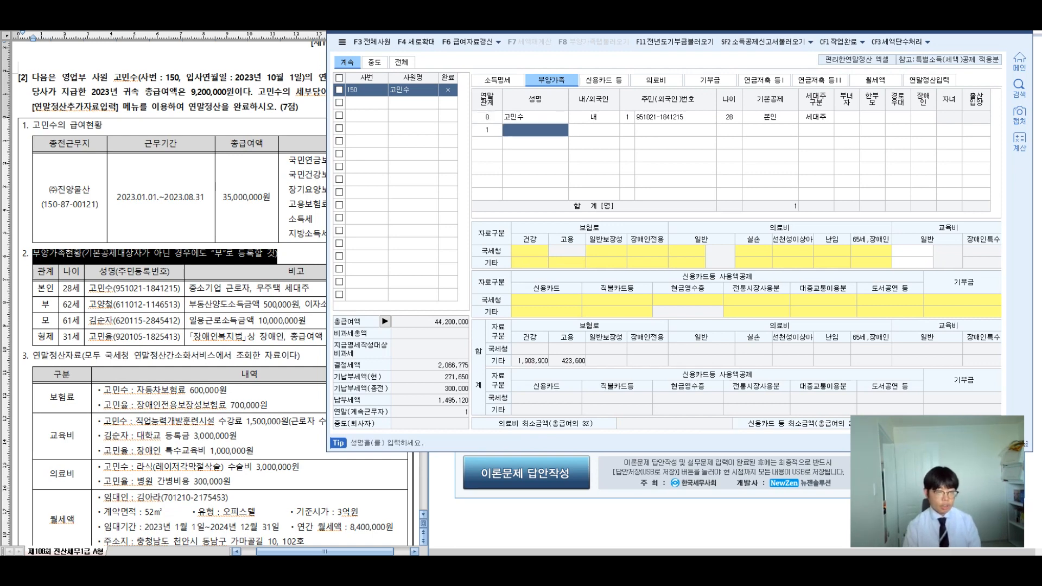
pyautogui.press('Return')
pyautogui.press('Return')
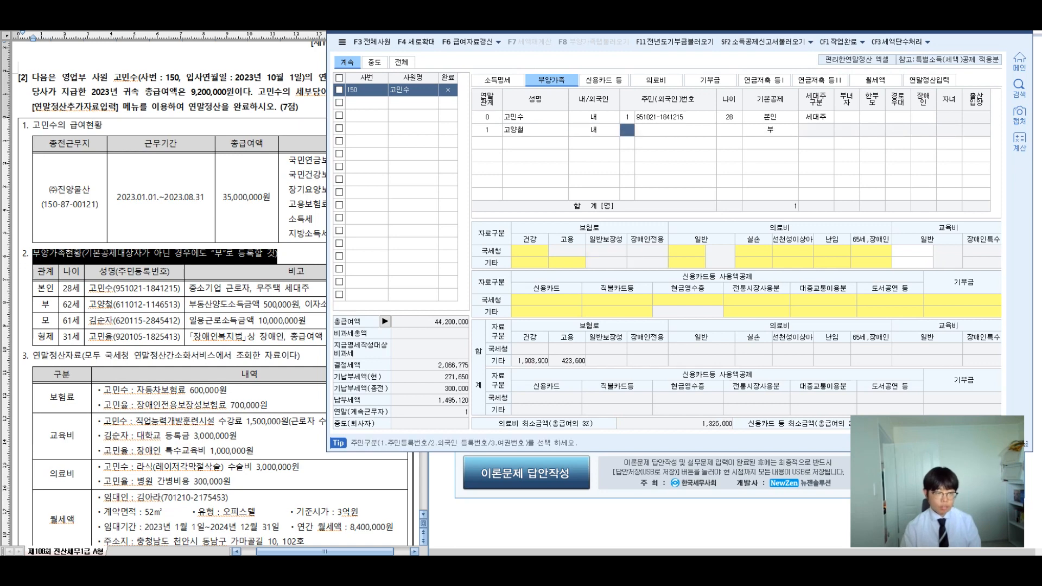
pyautogui.press('Return')
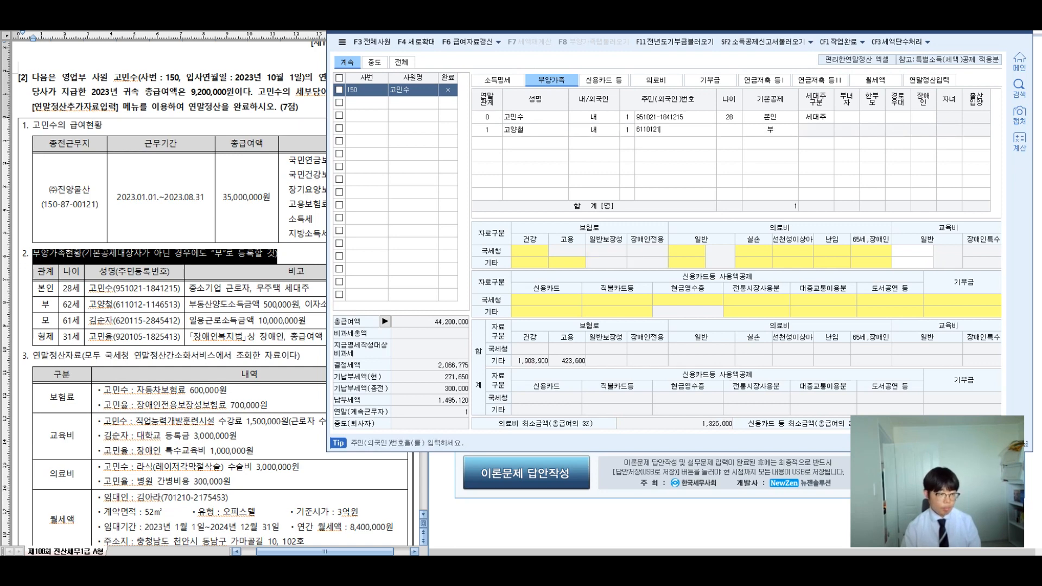
pyautogui.press('Return')
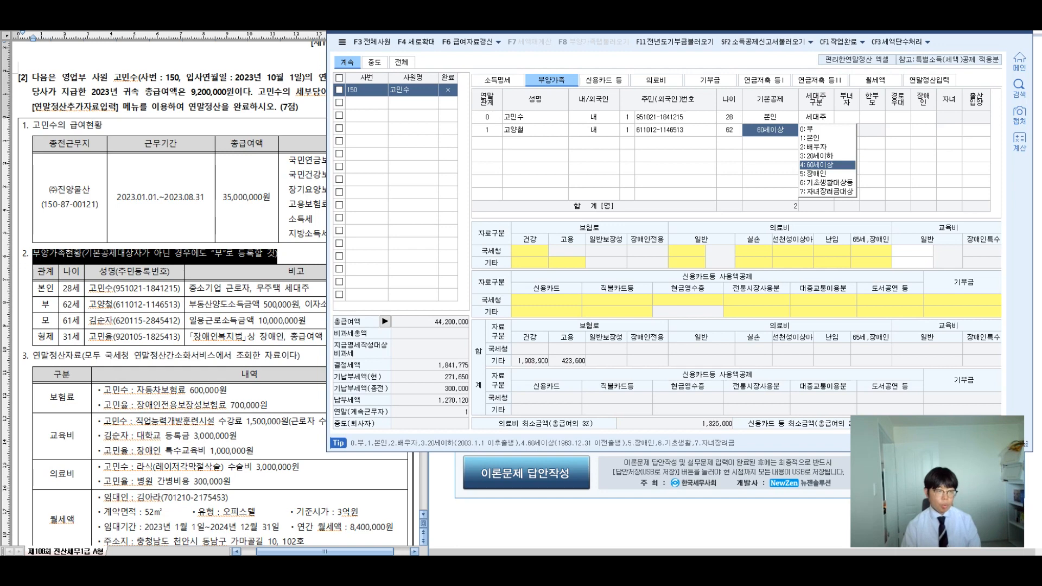
pyautogui.click(194, 305)
pyautogui.moveTo(188, 305); pyautogui.dragTo(402, 306)
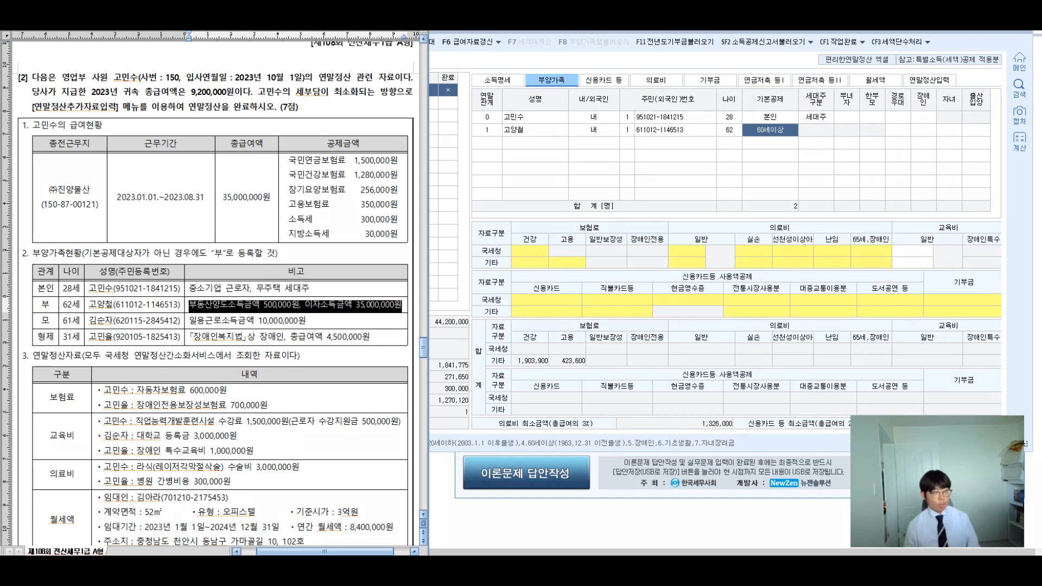
pyautogui.moveTo(255, 281); pyautogui.dragTo(239, 279)
pyautogui.moveTo(200, 236)
pyautogui.mouseDown()
pyautogui.moveTo(195, 277)
pyautogui.moveTo(231, 245)
pyautogui.moveTo(247, 271)
pyautogui.moveTo(255, 260)
pyautogui.moveTo(274, 271)
pyautogui.moveTo(288, 249)
pyautogui.moveTo(324, 260)
pyautogui.moveTo(180, 235)
pyautogui.mouseUp()
pyautogui.moveTo(196, 223); pyautogui.dragTo(191, 236)
pyautogui.moveTo(321, 238); pyautogui.dragTo(336, 227)
pyautogui.moveTo(331, 305)
pyautogui.mouseDown()
pyautogui.moveTo(407, 324)
pyautogui.moveTo(357, 346)
pyautogui.mouseUp()
pyautogui.moveTo(429, 233)
pyautogui.mouseDown()
pyautogui.moveTo(404, 282)
pyautogui.moveTo(415, 266)
pyautogui.moveTo(461, 284)
pyautogui.mouseUp()
pyautogui.moveTo(466, 244)
pyautogui.mouseDown()
pyautogui.moveTo(483, 269)
pyautogui.moveTo(613, 258)
pyautogui.mouseUp()
pyautogui.moveTo(624, 258); pyautogui.dragTo(659, 249)
pyautogui.moveTo(701, 190); pyautogui.dragTo(702, 277)
pyautogui.moveTo(681, 229)
pyautogui.mouseDown()
pyautogui.moveTo(702, 189)
pyautogui.moveTo(683, 227)
pyautogui.moveTo(762, 244)
pyautogui.mouseUp()
pyautogui.moveTo(752, 252); pyautogui.dragTo(760, 263)
pyautogui.moveTo(767, 228); pyautogui.dragTo(776, 253)
pyautogui.moveTo(787, 229); pyautogui.dragTo(800, 266)
pyautogui.moveTo(801, 228)
pyautogui.mouseDown()
pyautogui.moveTo(819, 258)
pyautogui.moveTo(839, 254)
pyautogui.mouseUp()
pyautogui.moveTo(838, 242); pyautogui.dragTo(855, 281)
pyautogui.moveTo(700, 281)
pyautogui.mouseDown()
pyautogui.moveTo(701, 367)
pyautogui.moveTo(714, 344)
pyautogui.mouseUp()
pyautogui.moveTo(751, 299)
pyautogui.mouseDown()
pyautogui.moveTo(750, 329)
pyautogui.moveTo(764, 328)
pyautogui.mouseUp()
pyautogui.moveTo(735, 332)
pyautogui.mouseDown()
pyautogui.moveTo(769, 326)
pyautogui.moveTo(767, 350)
pyautogui.mouseUp()
pyautogui.moveTo(769, 318); pyautogui.dragTo(793, 350)
pyautogui.moveTo(796, 316); pyautogui.dragTo(815, 342)
pyautogui.moveTo(814, 326); pyautogui.dragTo(839, 345)
pyautogui.moveTo(847, 313); pyautogui.dragTo(848, 340)
pyautogui.moveTo(885, 307)
pyautogui.mouseDown()
pyautogui.moveTo(881, 348)
pyautogui.moveTo(895, 326)
pyautogui.mouseUp()
pyautogui.moveTo(901, 314)
pyautogui.mouseDown()
pyautogui.moveTo(916, 340)
pyautogui.moveTo(922, 324)
pyautogui.mouseUp()
pyautogui.moveTo(907, 330)
pyautogui.mouseDown()
pyautogui.moveTo(931, 324)
pyautogui.moveTo(932, 346)
pyautogui.mouseUp()
pyautogui.moveTo(963, 309)
pyautogui.mouseDown()
pyautogui.moveTo(945, 341)
pyautogui.moveTo(968, 329)
pyautogui.mouseUp()
pyautogui.moveTo(976, 299); pyautogui.dragTo(977, 344)
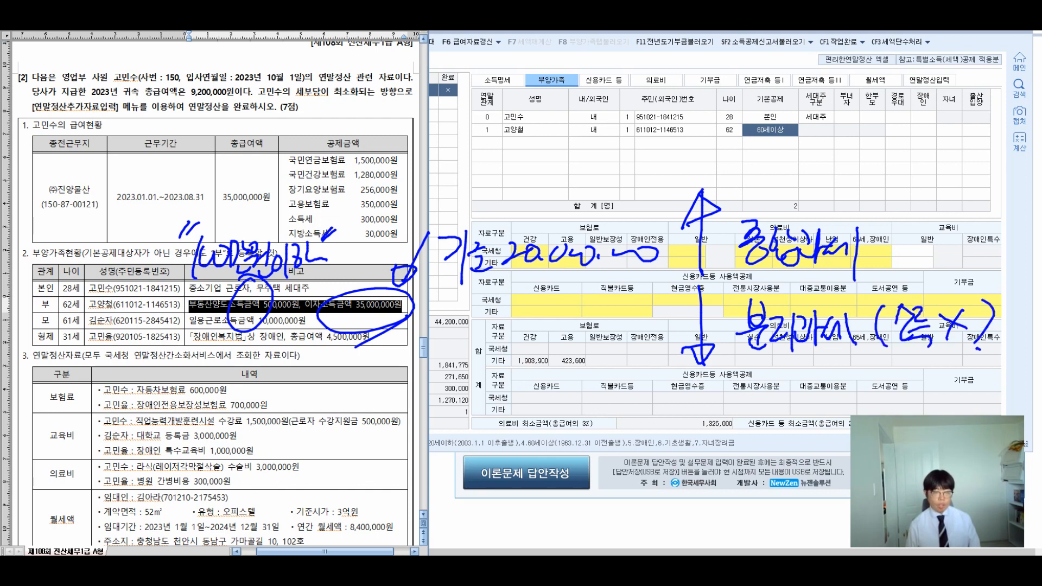
pyautogui.moveTo(347, 351)
pyautogui.mouseDown()
pyautogui.moveTo(351, 388)
pyautogui.moveTo(399, 386)
pyautogui.moveTo(436, 352)
pyautogui.moveTo(458, 374)
pyautogui.moveTo(478, 355)
pyautogui.moveTo(489, 375)
pyautogui.mouseUp()
pyautogui.moveTo(504, 331)
pyautogui.mouseDown()
pyautogui.moveTo(505, 379)
pyautogui.moveTo(511, 347)
pyautogui.mouseUp()
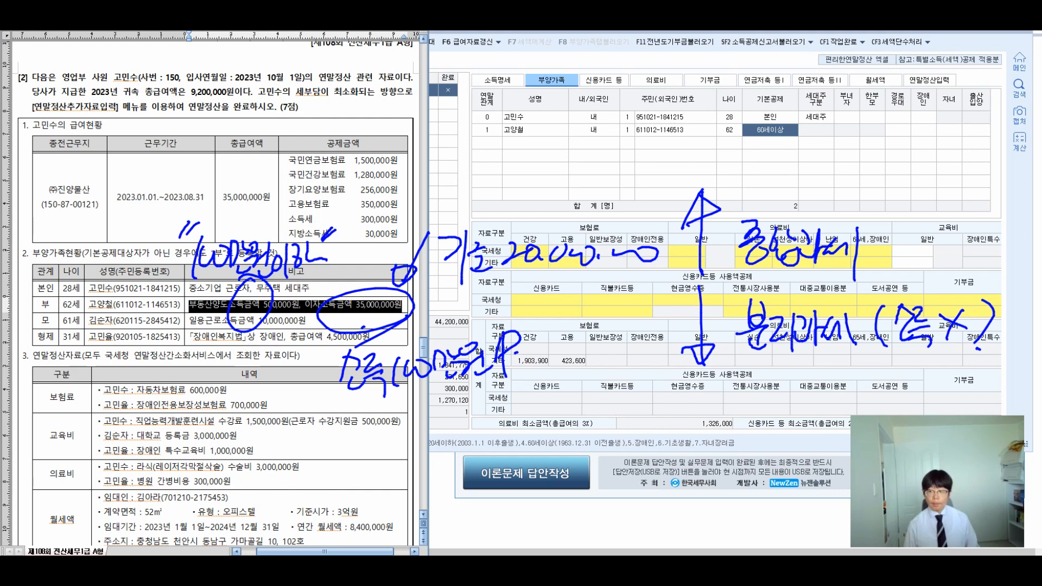
pyautogui.moveTo(537, 326); pyautogui.dragTo(541, 339)
pyautogui.moveTo(553, 318); pyautogui.dragTo(555, 338)
pyautogui.moveTo(566, 315)
pyautogui.mouseDown()
pyautogui.moveTo(570, 333)
pyautogui.moveTo(587, 334)
pyautogui.mouseUp()
pyautogui.moveTo(571, 350); pyautogui.dragTo(589, 388)
pyautogui.moveTo(615, 322); pyautogui.dragTo(619, 334)
pyautogui.moveTo(634, 373)
pyautogui.mouseDown()
pyautogui.moveTo(522, 354)
pyautogui.moveTo(624, 365)
pyautogui.mouseUp()
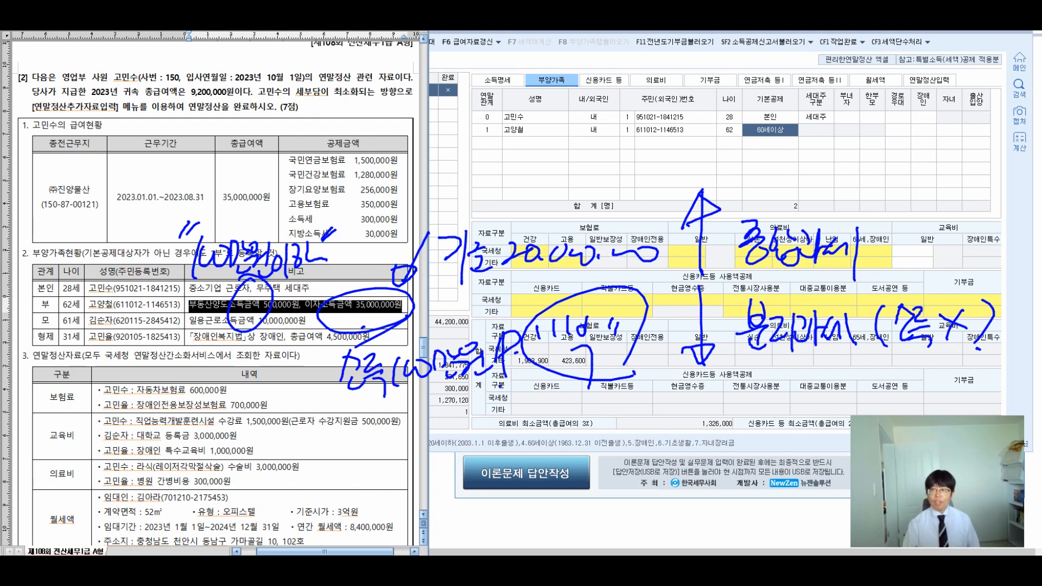
# Step: Set the father's deduction to none and add the mother (relation 1, 내국인) under 60세이상
pyautogui.press('Escape')
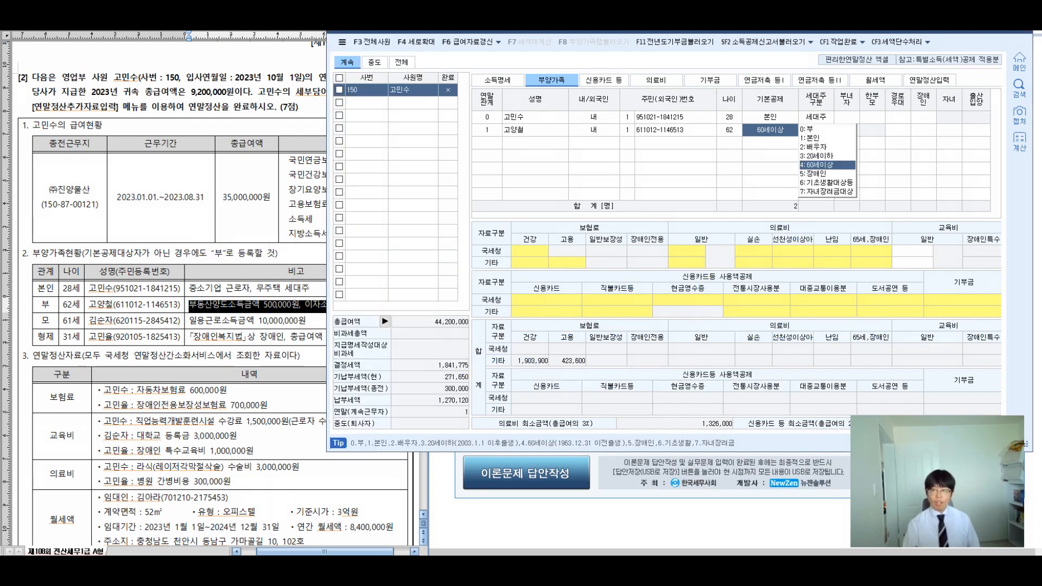
pyautogui.press('0')
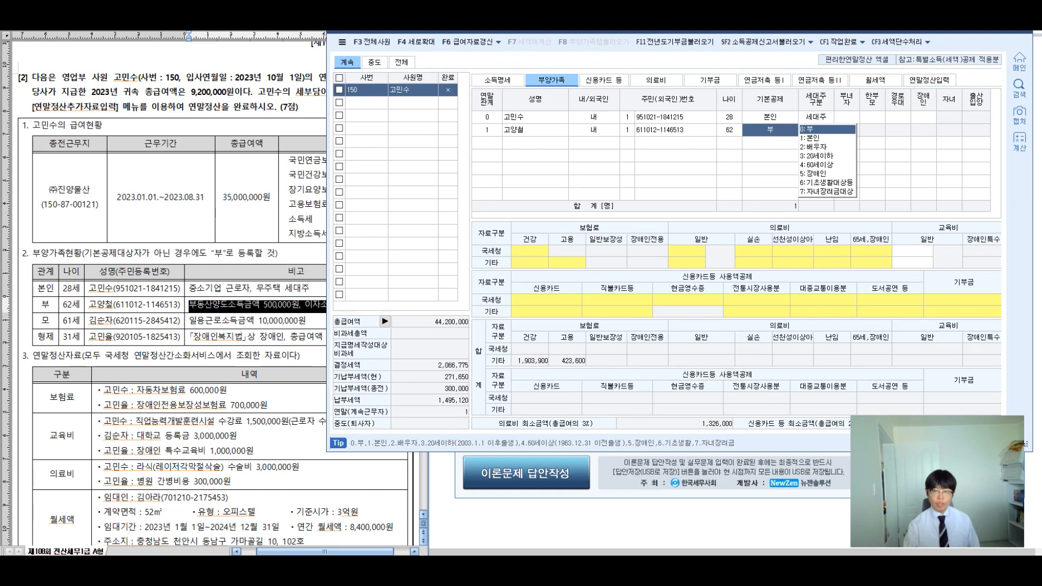
pyautogui.press('Return')
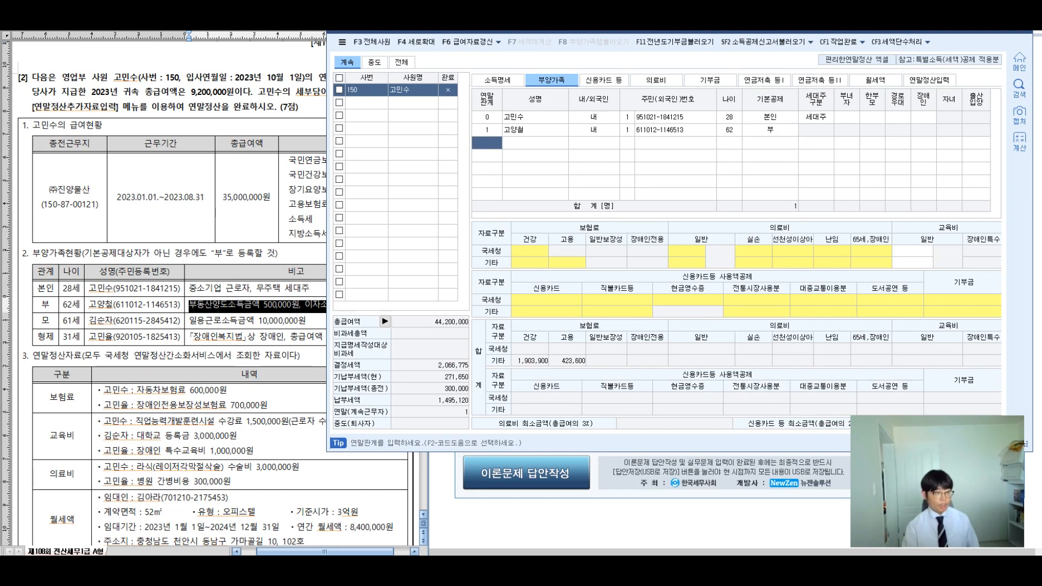
pyautogui.write('1')
pyautogui.press('Return')
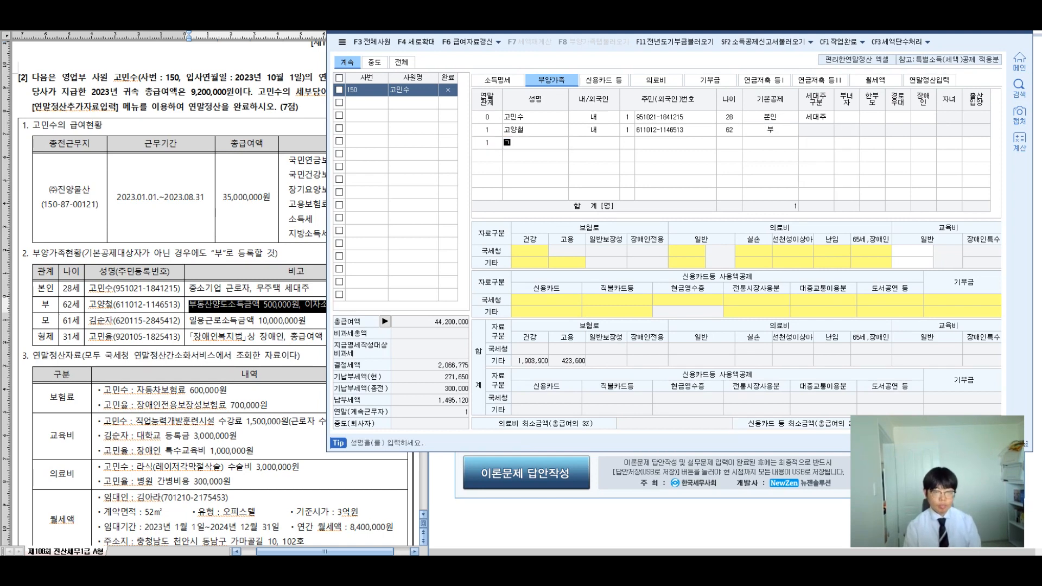
pyautogui.press('Return')
pyautogui.press('Return')
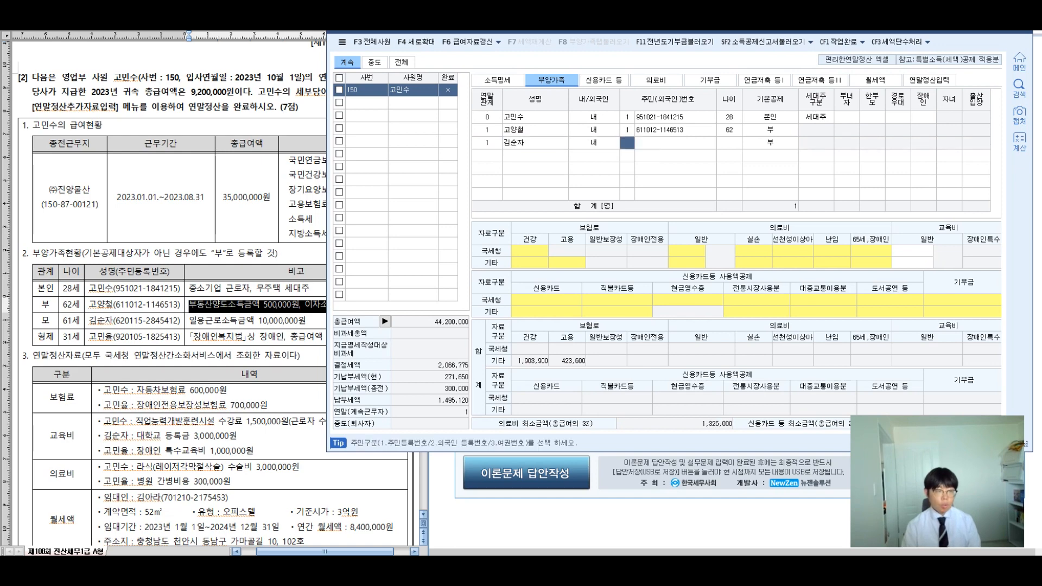
pyautogui.write('1')
pyautogui.press('Return')
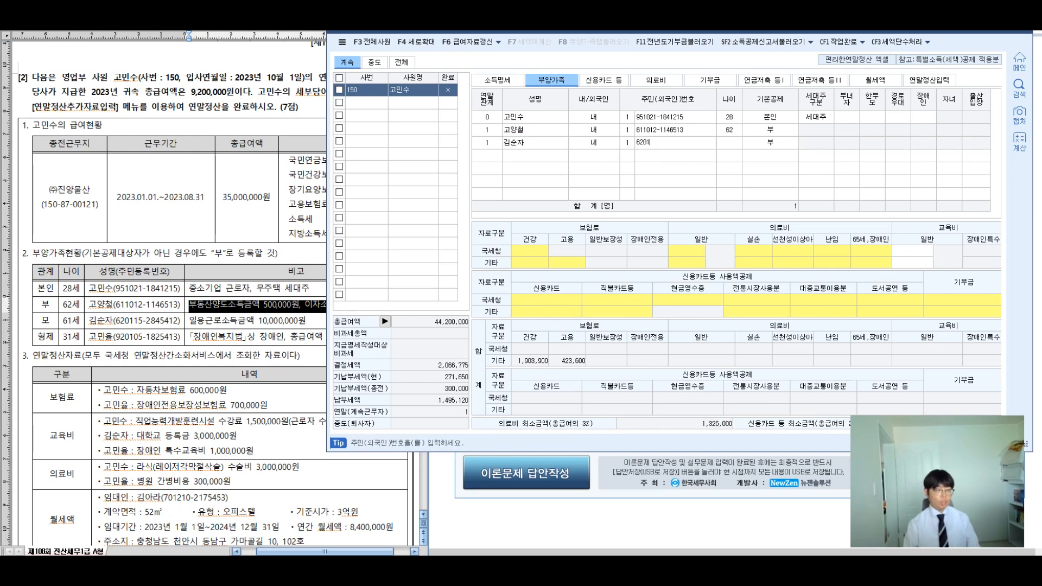
pyautogui.press('Return')
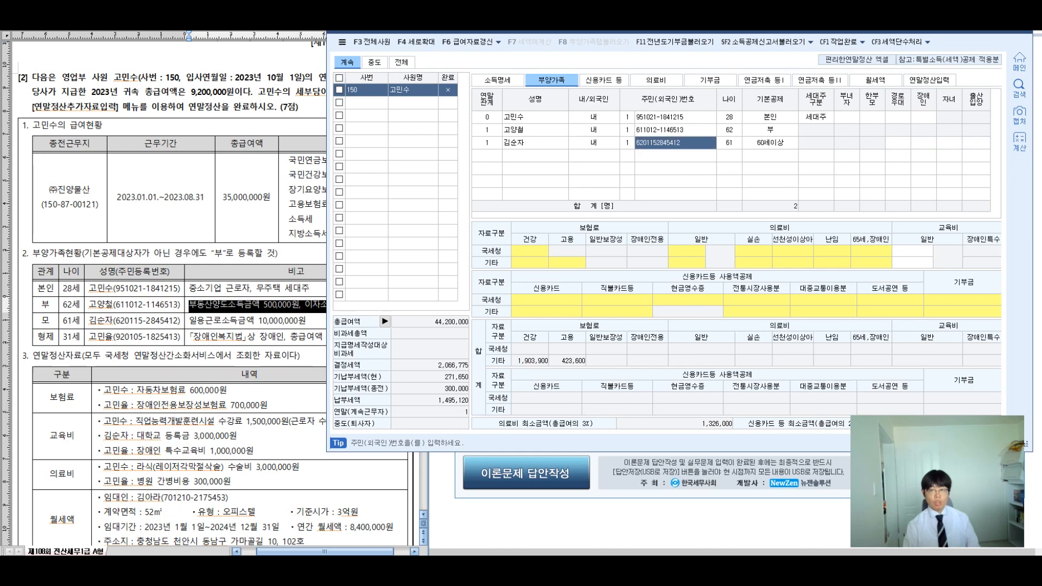
pyautogui.press('Return')
pyautogui.press('Return')
pyautogui.press('Return')
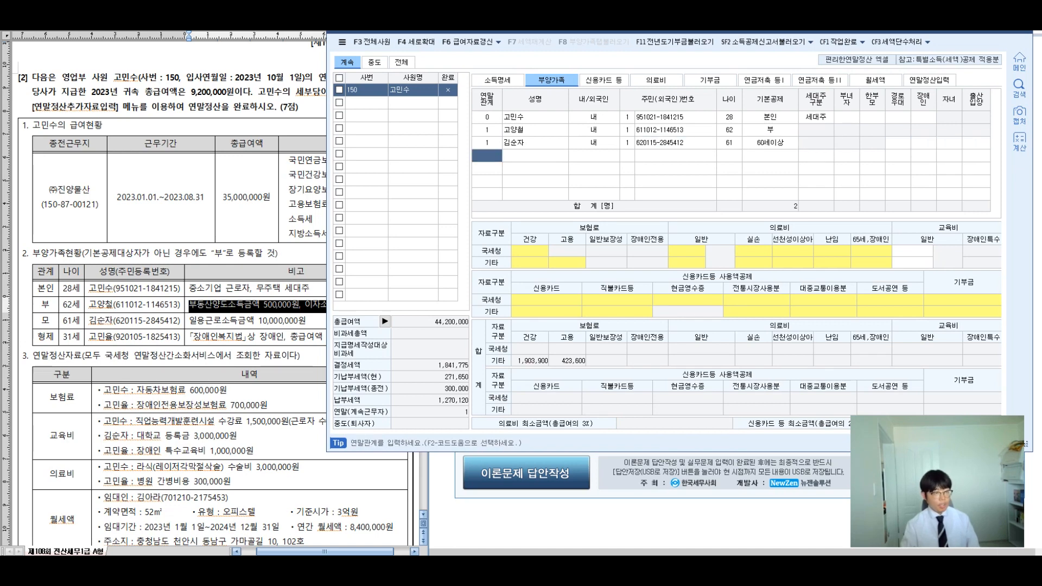
# Step: Add the sibling as relation 6, 내국인, with name and resident number
pyautogui.write('6')
pyautogui.press('Return')
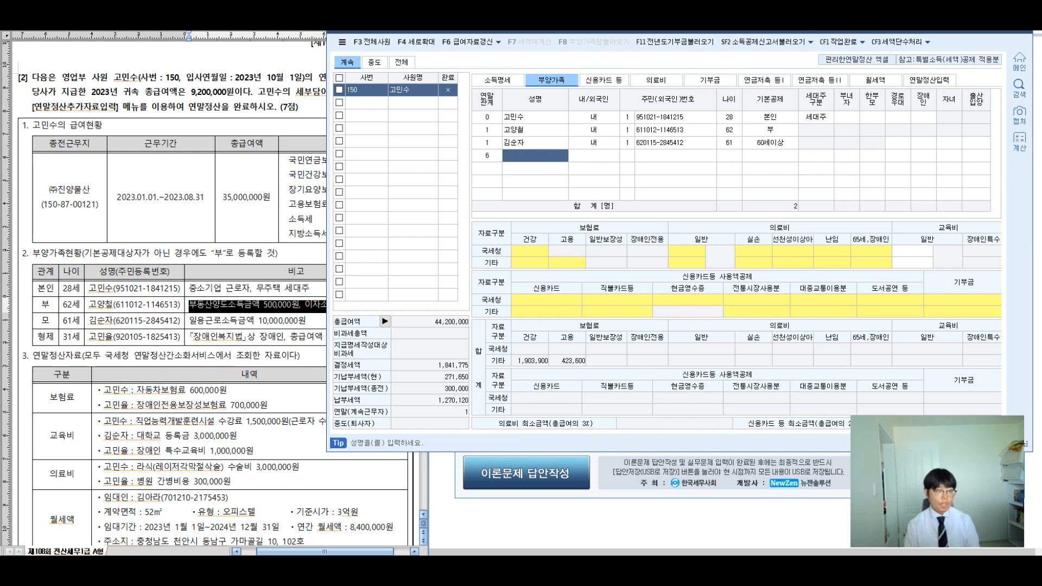
pyautogui.press('Return')
pyautogui.press('Return')
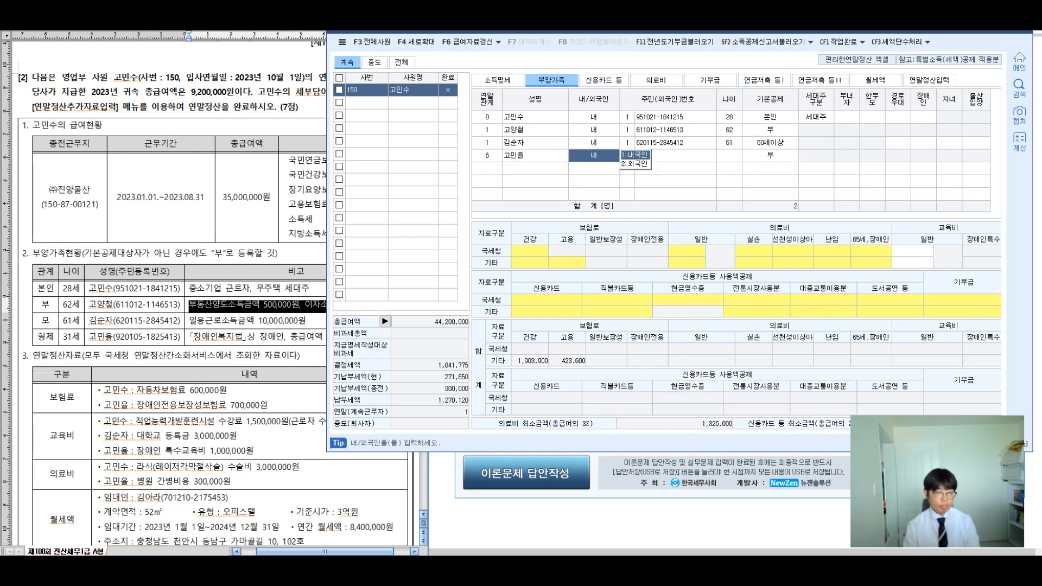
pyautogui.write('1')
pyautogui.press('Return')
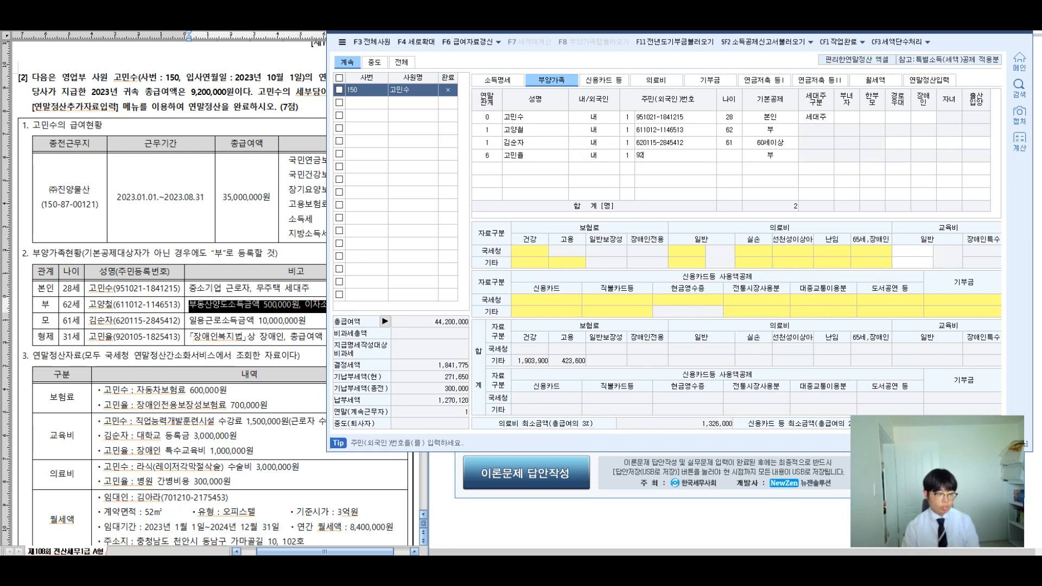
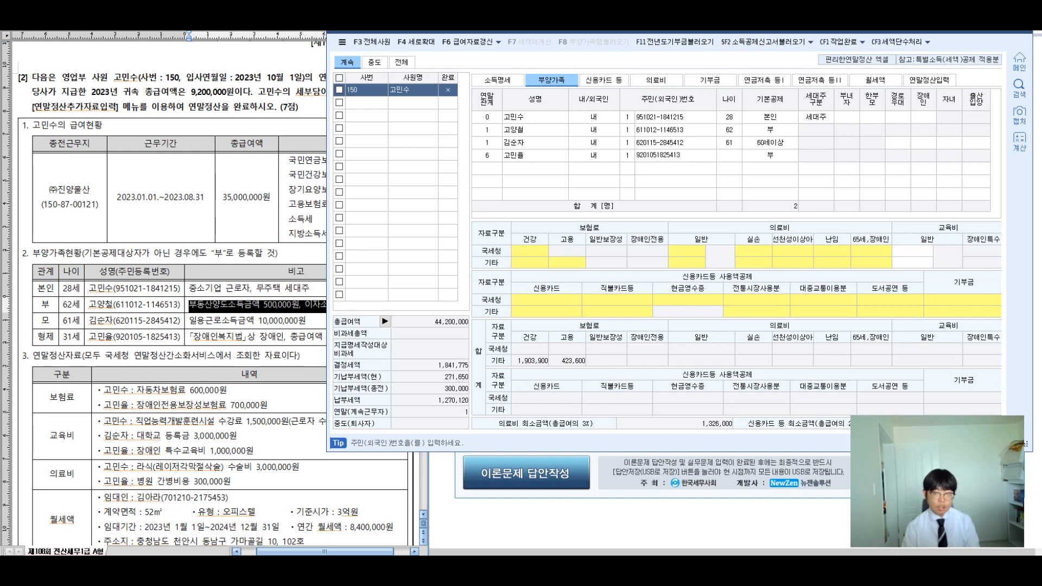
pyautogui.press('Return')
pyautogui.click(234, 337)
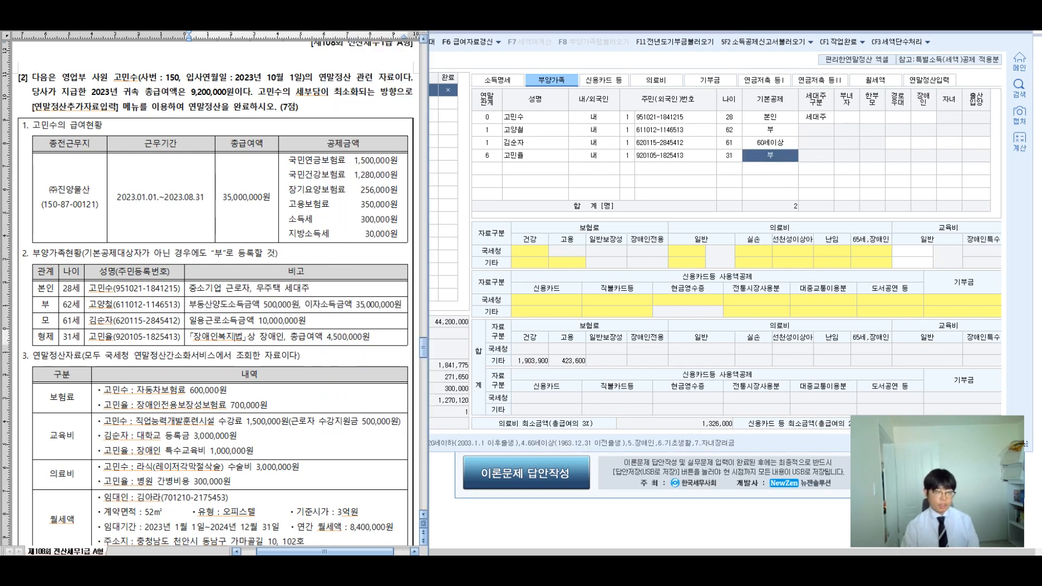
pyautogui.moveTo(290, 336); pyautogui.dragTo(371, 337)
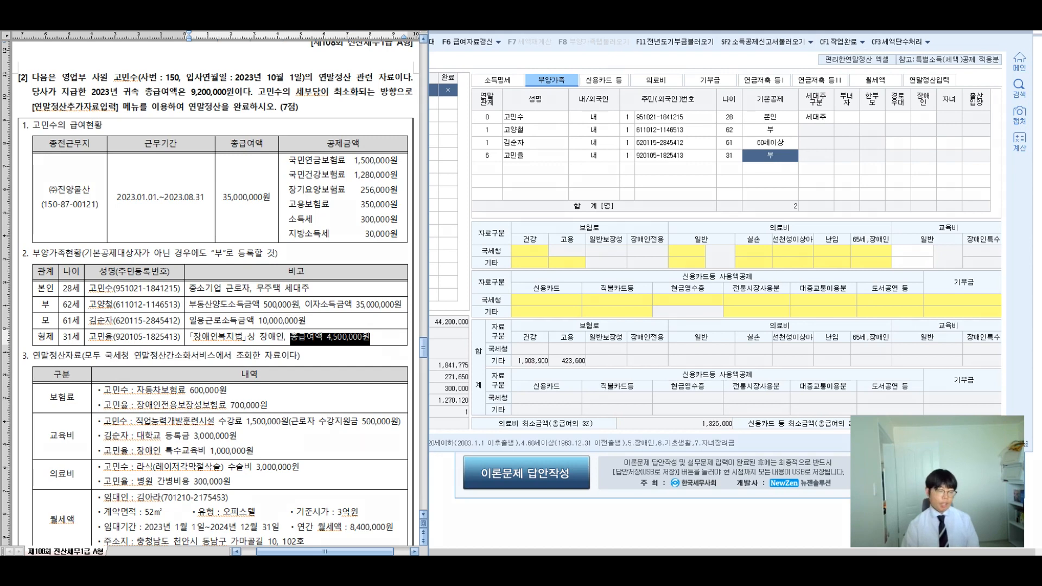
pyautogui.moveTo(335, 312)
pyautogui.mouseDown()
pyautogui.moveTo(305, 353)
pyautogui.moveTo(317, 314)
pyautogui.mouseUp()
pyautogui.moveTo(289, 256); pyautogui.dragTo(300, 302)
pyautogui.moveTo(286, 276)
pyautogui.mouseDown()
pyautogui.moveTo(313, 294)
pyautogui.moveTo(334, 275)
pyautogui.mouseUp()
pyautogui.moveTo(337, 273)
pyautogui.mouseDown()
pyautogui.moveTo(341, 293)
pyautogui.moveTo(348, 287)
pyautogui.mouseUp()
pyautogui.moveTo(354, 263)
pyautogui.mouseDown()
pyautogui.moveTo(361, 296)
pyautogui.moveTo(375, 268)
pyautogui.mouseUp()
pyautogui.moveTo(364, 282); pyautogui.dragTo(385, 296)
pyautogui.moveTo(371, 285)
pyautogui.mouseDown()
pyautogui.moveTo(388, 298)
pyautogui.moveTo(390, 287)
pyautogui.mouseUp()
pyautogui.moveTo(408, 258)
pyautogui.mouseDown()
pyautogui.moveTo(410, 307)
pyautogui.moveTo(422, 278)
pyautogui.mouseUp()
pyautogui.moveTo(413, 281)
pyautogui.mouseDown()
pyautogui.moveTo(424, 299)
pyautogui.moveTo(475, 281)
pyautogui.mouseUp()
pyautogui.moveTo(451, 293)
pyautogui.mouseDown()
pyautogui.moveTo(528, 283)
pyautogui.moveTo(546, 304)
pyautogui.moveTo(594, 282)
pyautogui.mouseUp()
pyautogui.moveTo(577, 286); pyautogui.dragTo(604, 285)
pyautogui.moveTo(591, 293); pyautogui.dragTo(590, 295)
pyautogui.moveTo(269, 328); pyautogui.dragTo(300, 312)
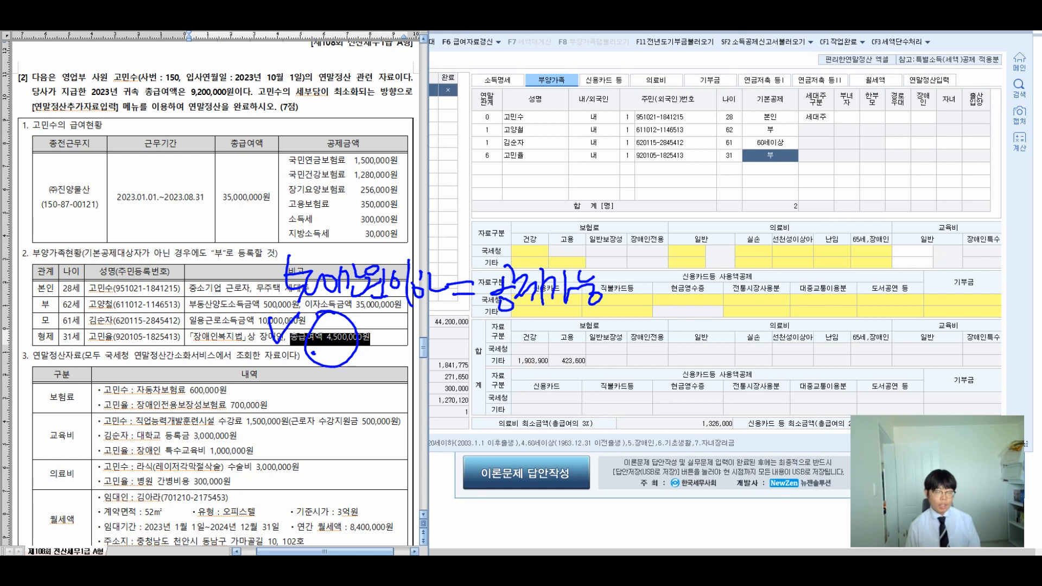
pyautogui.moveTo(245, 351)
pyautogui.mouseDown()
pyautogui.moveTo(298, 429)
pyautogui.moveTo(287, 413)
pyautogui.moveTo(349, 429)
pyautogui.moveTo(360, 417)
pyautogui.mouseUp()
pyautogui.moveTo(374, 408); pyautogui.dragTo(388, 436)
pyautogui.moveTo(396, 399)
pyautogui.mouseDown()
pyautogui.moveTo(413, 434)
pyautogui.moveTo(389, 434)
pyautogui.mouseUp()
pyautogui.moveTo(472, 382)
pyautogui.mouseDown()
pyautogui.moveTo(486, 425)
pyautogui.moveTo(496, 414)
pyautogui.moveTo(512, 426)
pyautogui.moveTo(554, 401)
pyautogui.moveTo(595, 428)
pyautogui.moveTo(639, 419)
pyautogui.moveTo(645, 430)
pyautogui.mouseUp()
pyautogui.moveTo(642, 412)
pyautogui.mouseDown()
pyautogui.moveTo(655, 425)
pyautogui.moveTo(687, 414)
pyautogui.mouseUp()
pyautogui.moveTo(733, 381); pyautogui.dragTo(729, 424)
pyautogui.moveTo(800, 389); pyautogui.dragTo(804, 430)
pyautogui.moveTo(766, 400)
pyautogui.mouseDown()
pyautogui.moveTo(748, 419)
pyautogui.moveTo(770, 394)
pyautogui.mouseUp()
pyautogui.moveTo(766, 370)
pyautogui.mouseDown()
pyautogui.moveTo(765, 432)
pyautogui.moveTo(806, 428)
pyautogui.mouseUp()
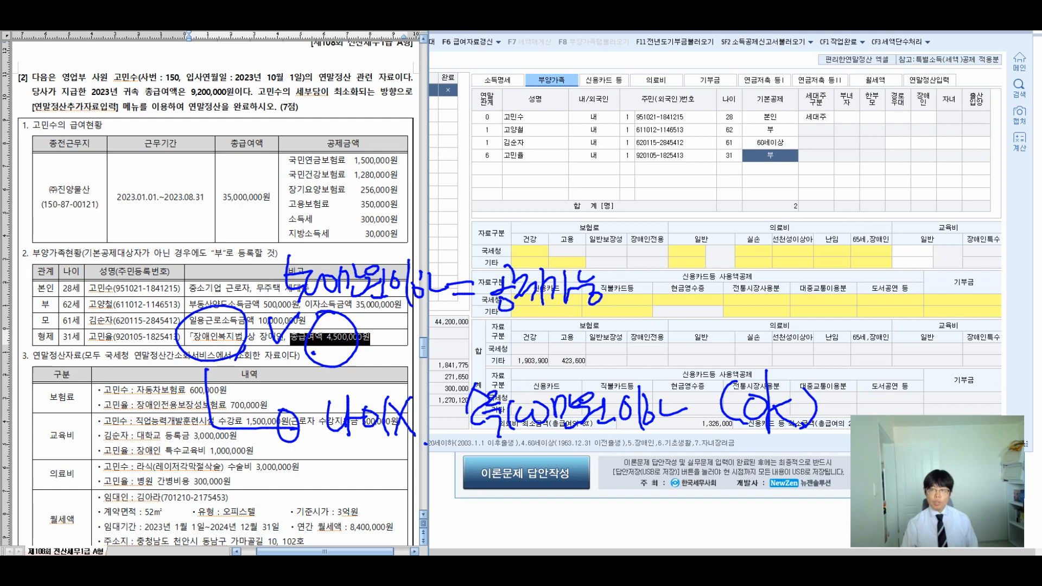
# Step: Set the sibling's 기본공제 to 장애인 with disability type 1:장애인복지법
pyautogui.click(770, 156)
pyautogui.press('5')
pyautogui.press('Return')
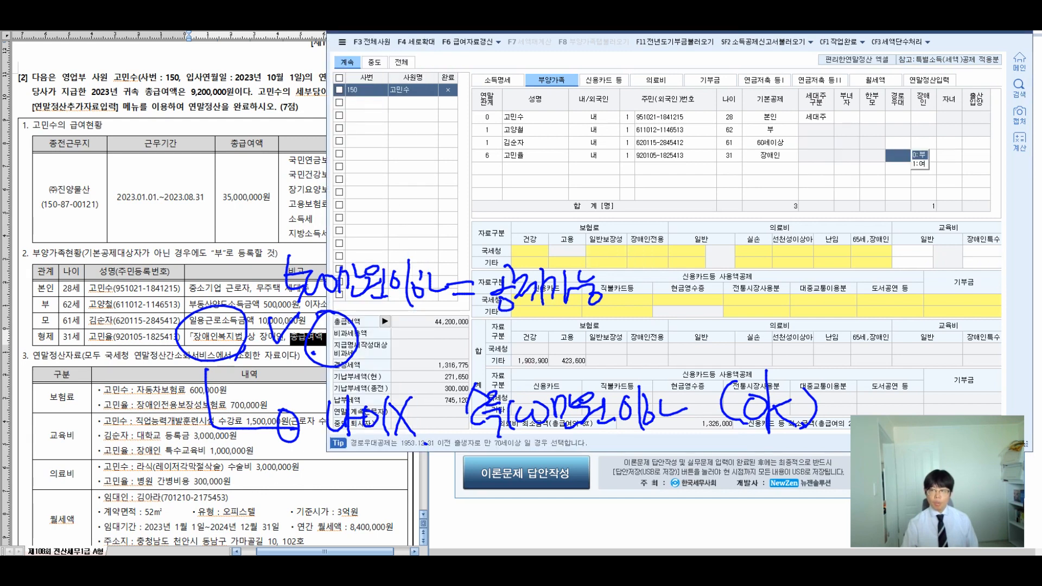
pyautogui.press('Return')
pyautogui.press('1')
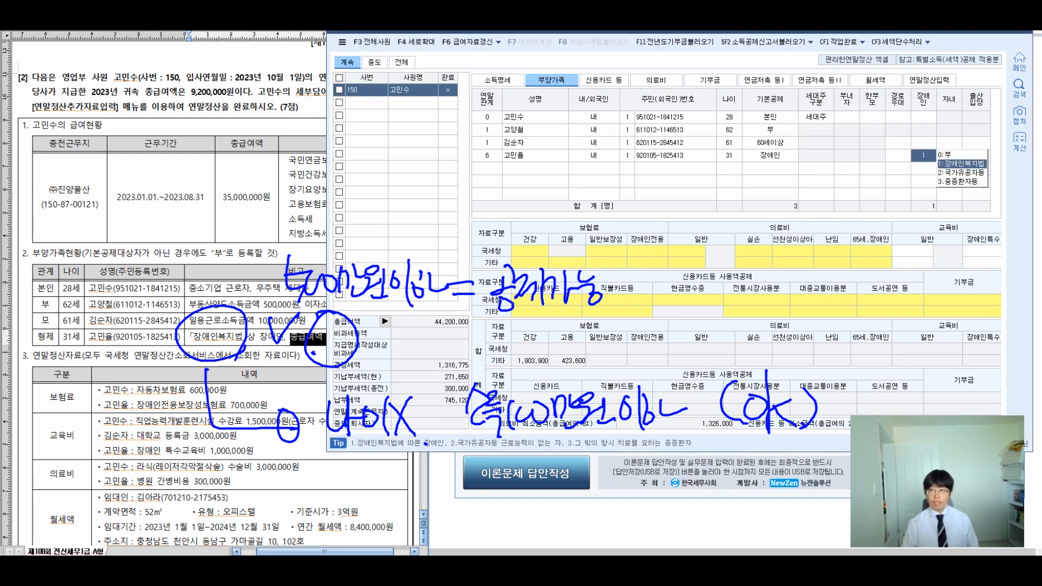
# Step: Clear the pen marks and scroll down the exam sheet
pyautogui.press('Escape')
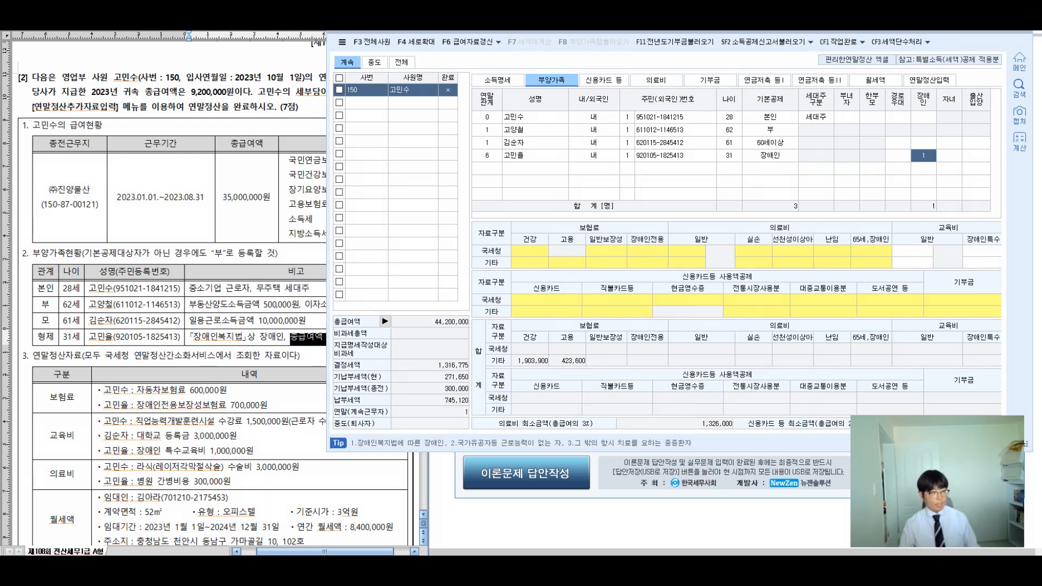
pyautogui.hotkey('alt', 'Tab')
pyautogui.click(314, 356)
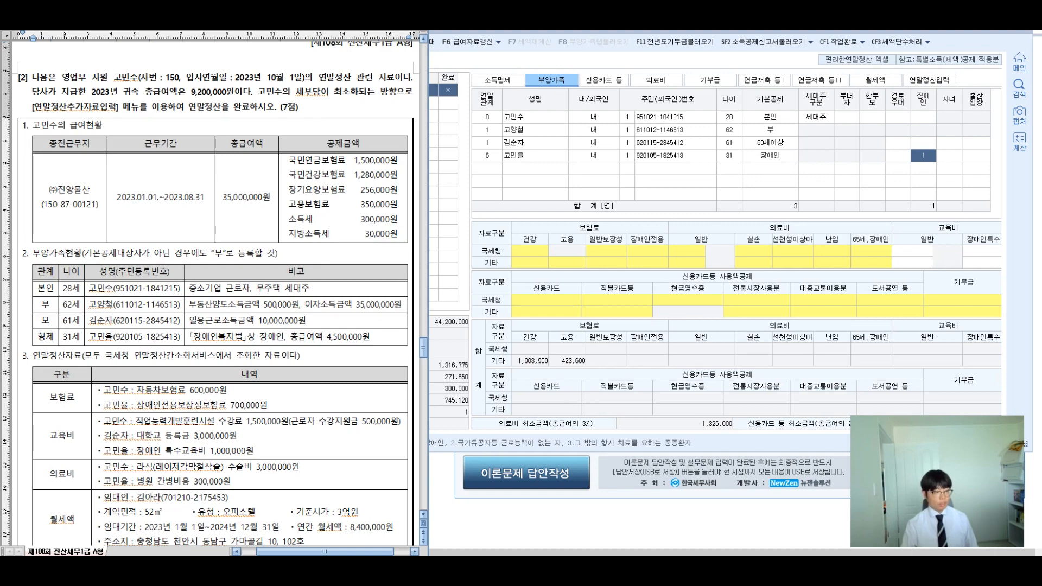
pyautogui.scroll(-5, 216, 293)
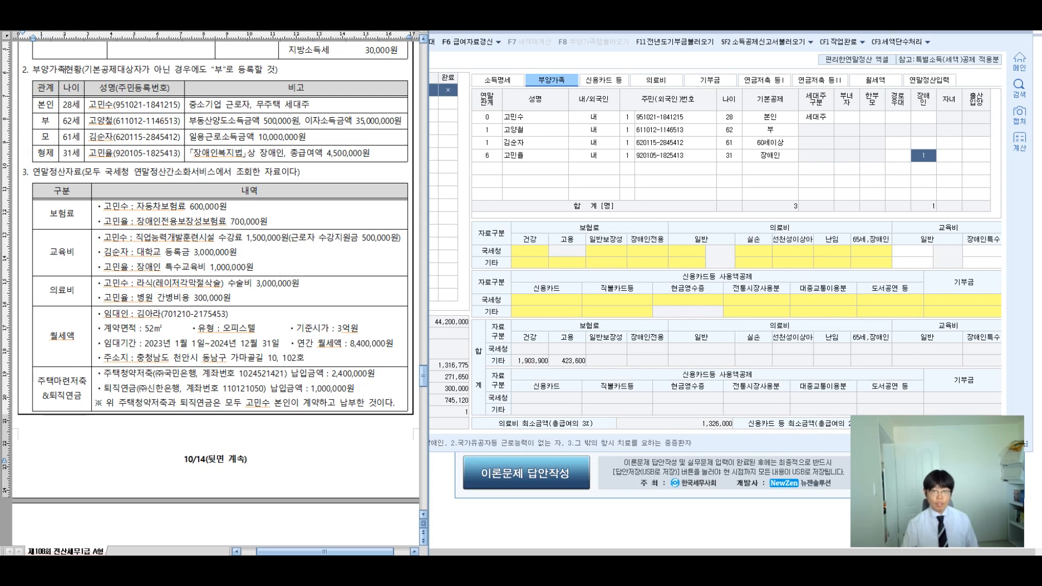
# Step: Enter 600,000 as the employee's 보장성보험-일반 premium
pyautogui.click(535, 118)
pyautogui.doubleClick(606, 251)
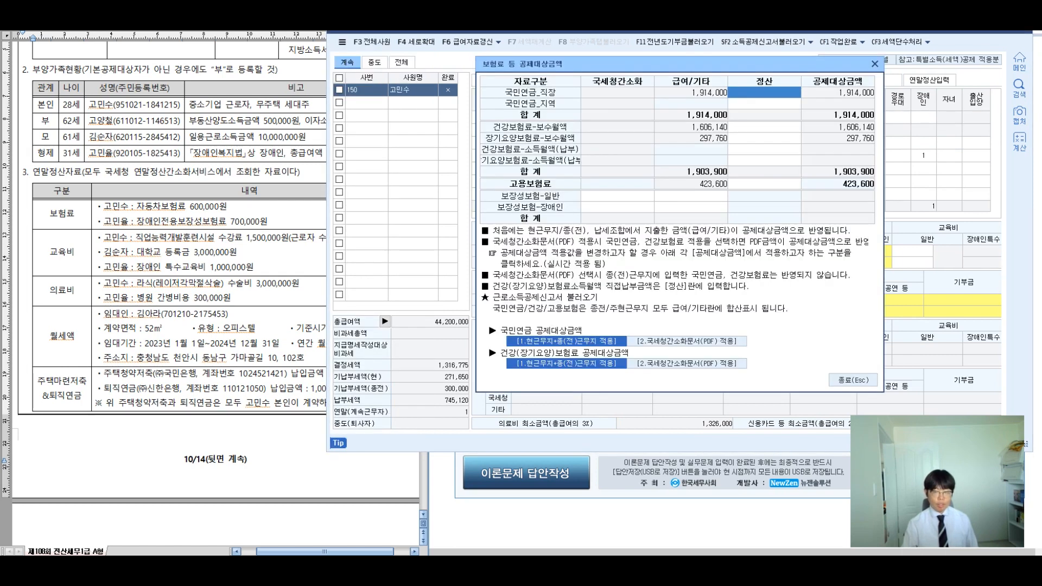
pyautogui.click(617, 196)
pyautogui.write('600,')
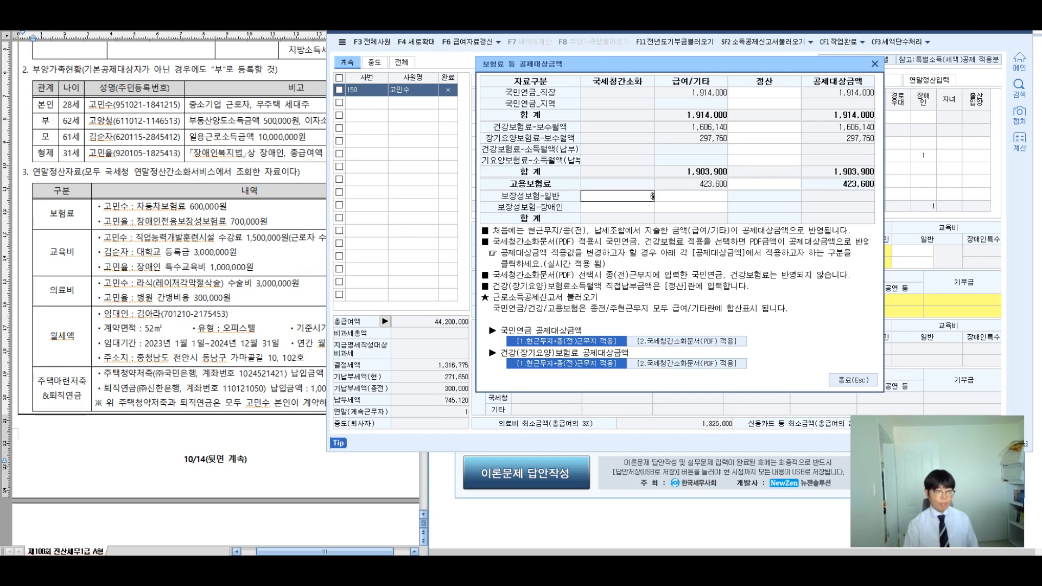
pyautogui.write('000')
pyautogui.press('Return')
pyautogui.click(853, 380)
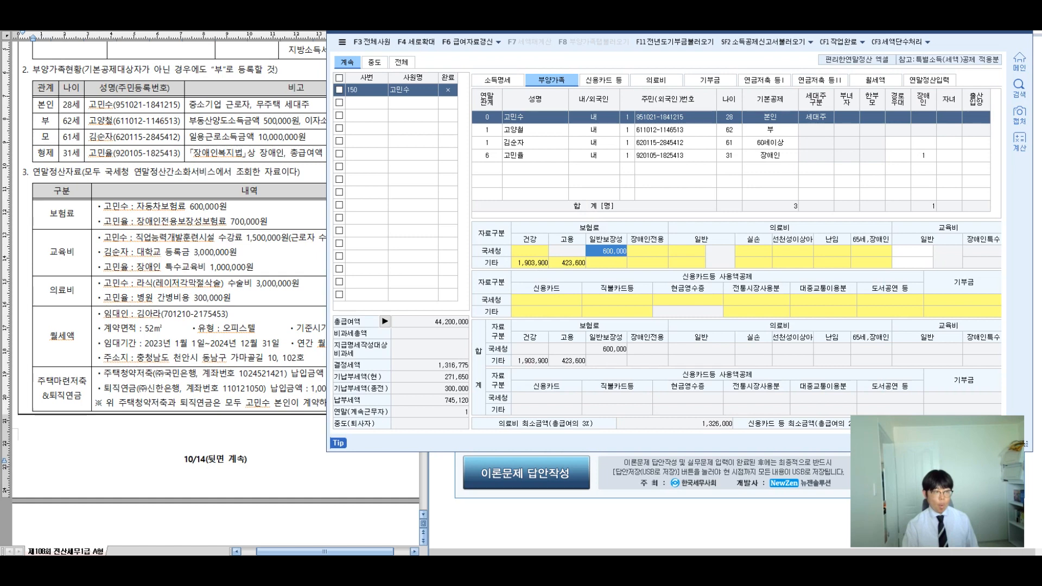
# Step: Enter 700,000 as the sibling's 보장성보험-장애인 premium
pyautogui.click(535, 156)
pyautogui.doubleClick(606, 251)
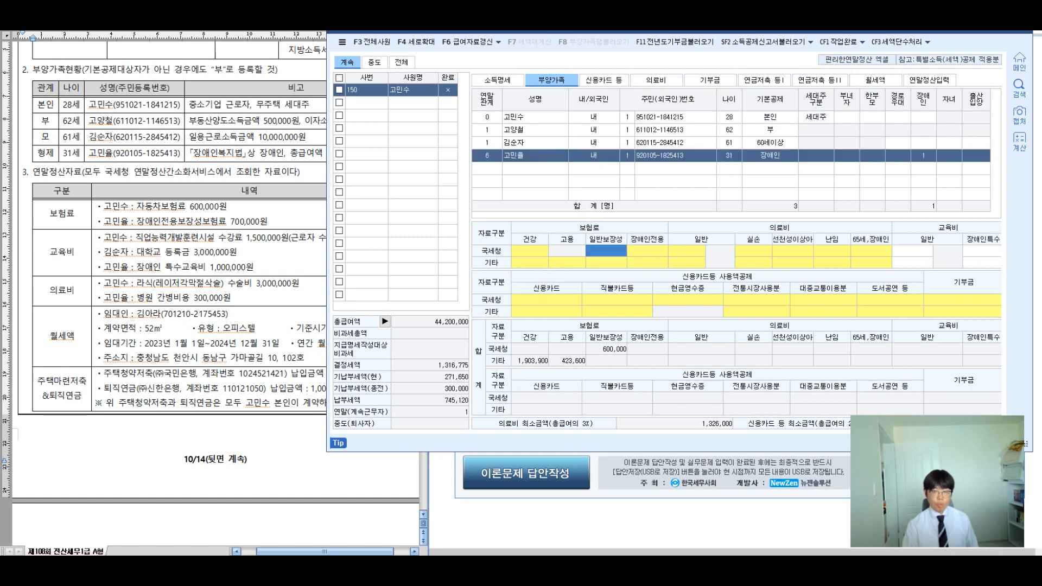
pyautogui.press('Down')
pyautogui.write('700000')
pyautogui.press('Return')
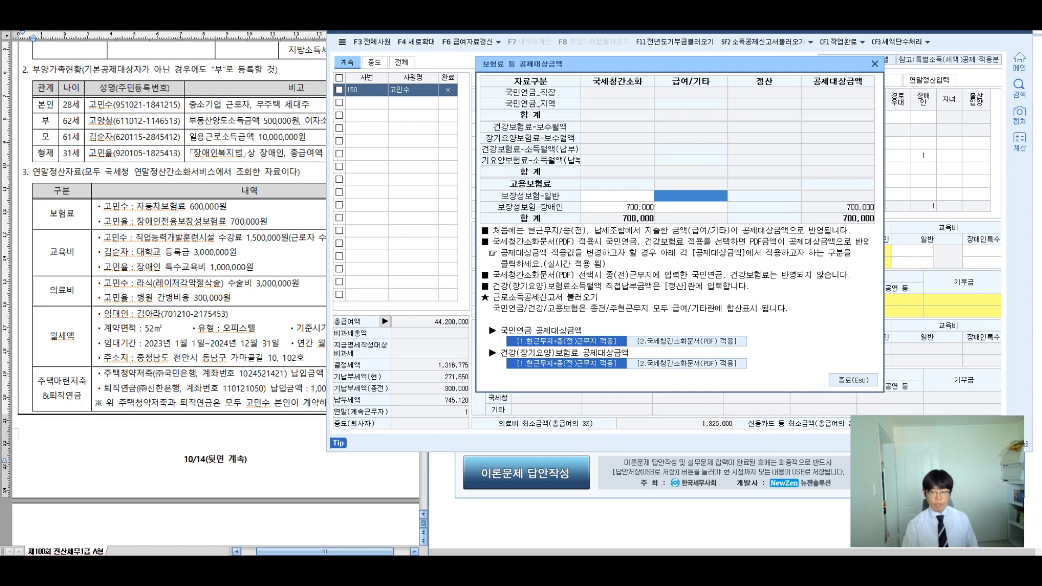
pyautogui.press('Escape')
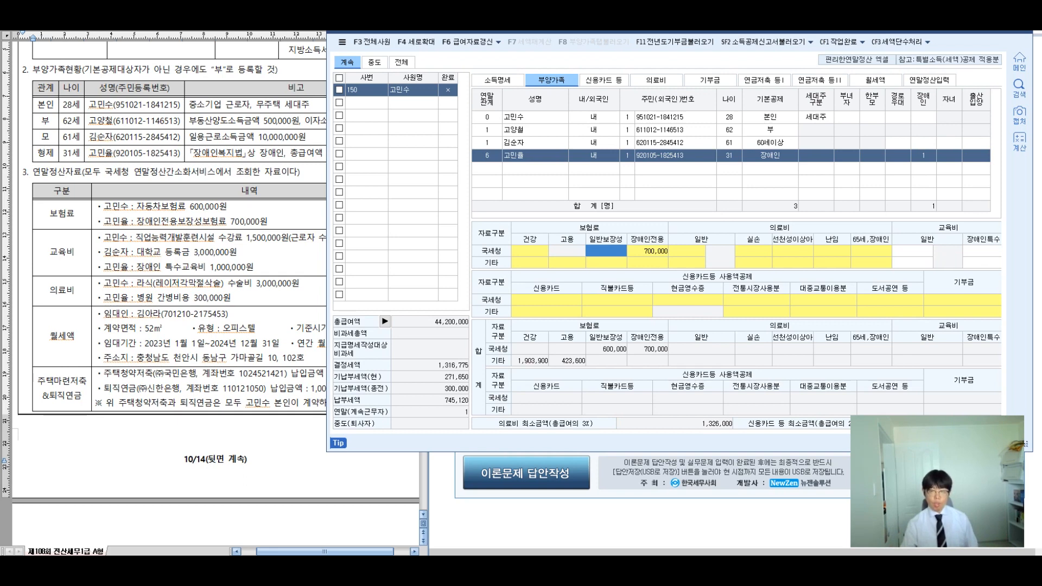
# Step: Review the father's insurance amounts unchanged and compare with the exam sheet
pyautogui.click(593, 130)
pyautogui.doubleClick(566, 263)
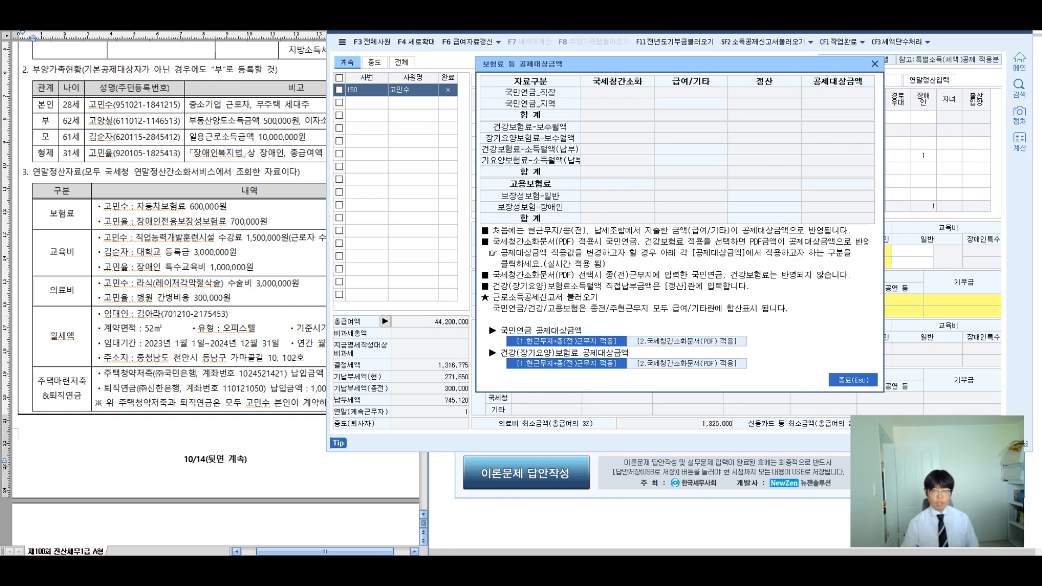
pyautogui.click(853, 380)
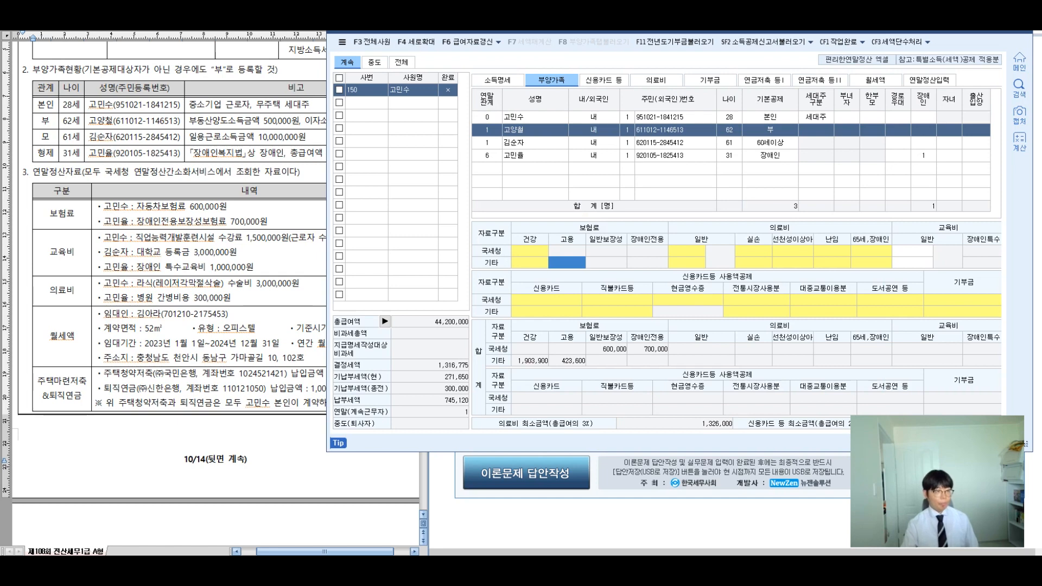
pyautogui.click(97, 237)
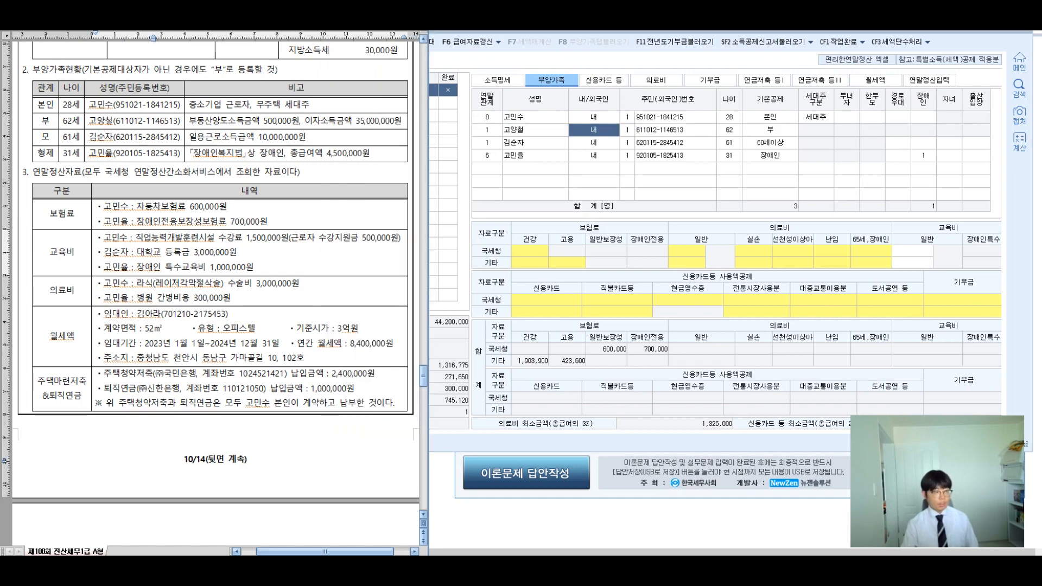
pyautogui.click(593, 117)
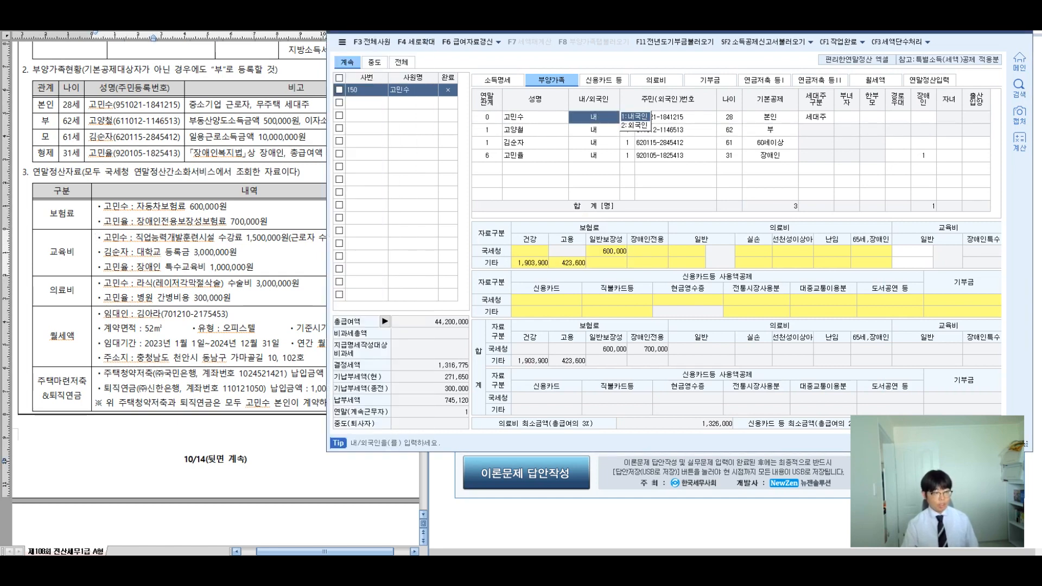
pyautogui.click(227, 238)
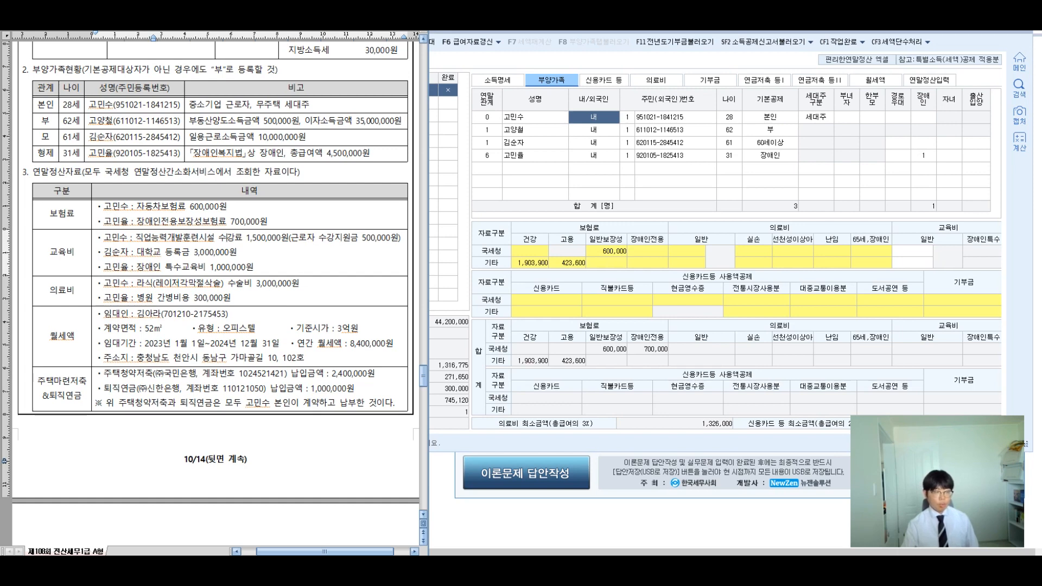
pyautogui.moveTo(299, 239); pyautogui.dragTo(398, 239)
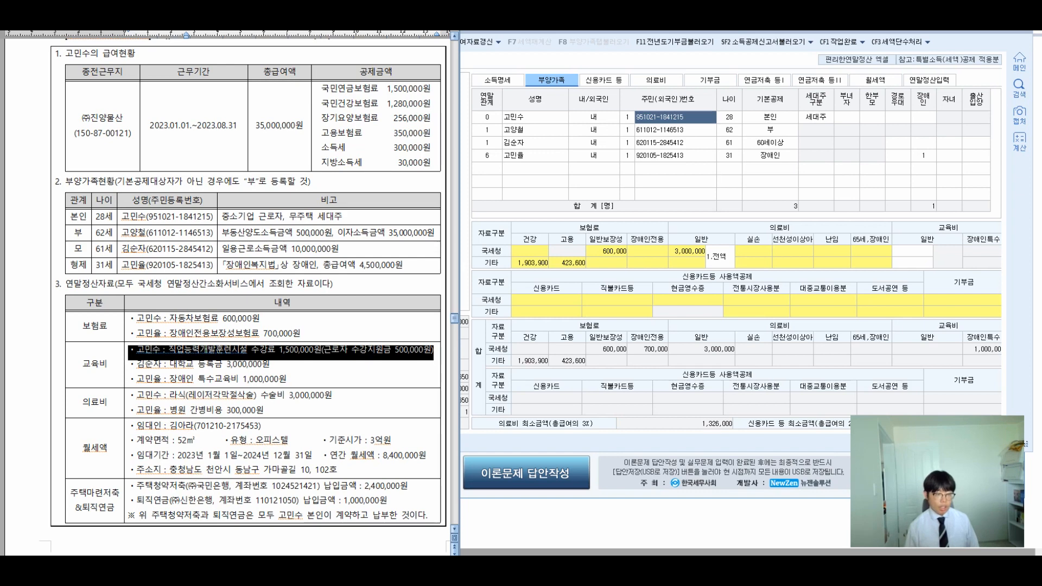
pyautogui.moveTo(348, 362); pyautogui.dragTo(329, 374)
pyautogui.moveTo(304, 315); pyautogui.dragTo(369, 247)
pyautogui.moveTo(369, 189)
pyautogui.mouseDown()
pyautogui.moveTo(372, 231)
pyautogui.moveTo(443, 201)
pyautogui.moveTo(472, 205)
pyautogui.moveTo(473, 226)
pyautogui.mouseUp()
pyautogui.moveTo(501, 191)
pyautogui.mouseDown()
pyautogui.moveTo(517, 217)
pyautogui.moveTo(533, 202)
pyautogui.mouseUp()
pyautogui.moveTo(519, 210)
pyautogui.mouseDown()
pyautogui.moveTo(533, 227)
pyautogui.moveTo(556, 212)
pyautogui.moveTo(553, 235)
pyautogui.mouseUp()
pyautogui.moveTo(573, 189)
pyautogui.mouseDown()
pyautogui.moveTo(568, 215)
pyautogui.moveTo(575, 207)
pyautogui.mouseUp()
pyautogui.moveTo(564, 214)
pyautogui.mouseDown()
pyautogui.moveTo(575, 232)
pyautogui.moveTo(593, 219)
pyautogui.mouseUp()
pyautogui.moveTo(592, 194)
pyautogui.mouseDown()
pyautogui.moveTo(607, 211)
pyautogui.moveTo(602, 225)
pyautogui.mouseUp()
pyautogui.moveTo(600, 213); pyautogui.dragTo(620, 223)
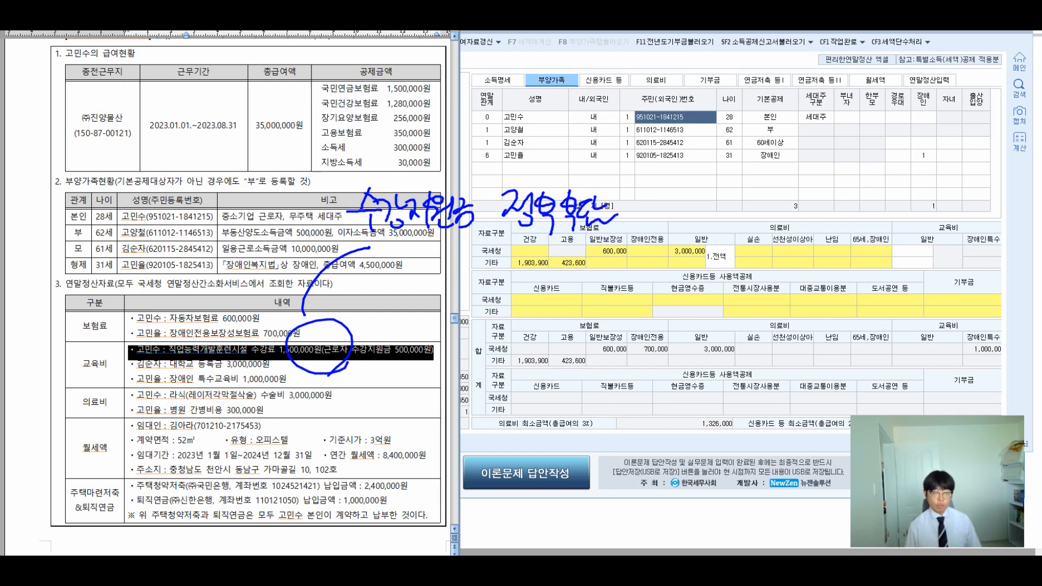
pyautogui.moveTo(409, 245); pyautogui.dragTo(407, 291)
pyautogui.moveTo(429, 274); pyautogui.dragTo(574, 281)
pyautogui.moveTo(581, 256)
pyautogui.mouseDown()
pyautogui.moveTo(586, 288)
pyautogui.moveTo(597, 287)
pyautogui.mouseUp()
pyautogui.moveTo(606, 255)
pyautogui.mouseDown()
pyautogui.moveTo(619, 282)
pyautogui.moveTo(640, 281)
pyautogui.mouseUp()
pyautogui.moveTo(632, 264); pyautogui.dragTo(668, 291)
# Step: Enter 1,000,000 as the employee's own general education expense in the 국세청 column
pyautogui.moveTo(678, 248); pyautogui.dragTo(699, 289)
pyautogui.moveTo(389, 296)
pyautogui.mouseDown()
pyautogui.moveTo(412, 302)
pyautogui.moveTo(732, 270)
pyautogui.moveTo(575, 232)
pyautogui.moveTo(379, 241)
pyautogui.moveTo(425, 303)
pyautogui.mouseUp()
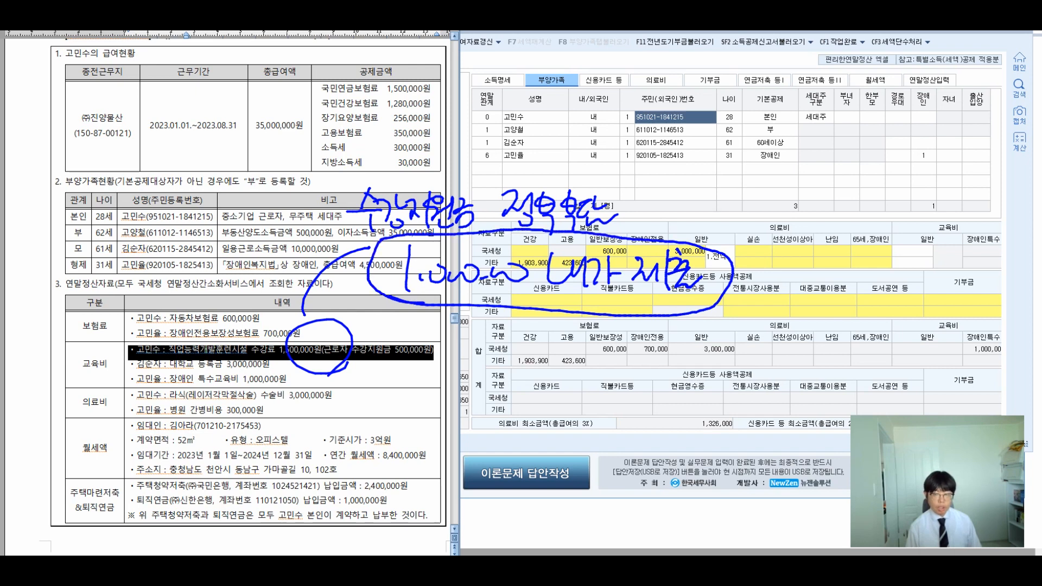
pyautogui.moveTo(732, 244)
pyautogui.mouseDown()
pyautogui.moveTo(890, 244)
pyautogui.moveTo(907, 224)
pyautogui.mouseUp()
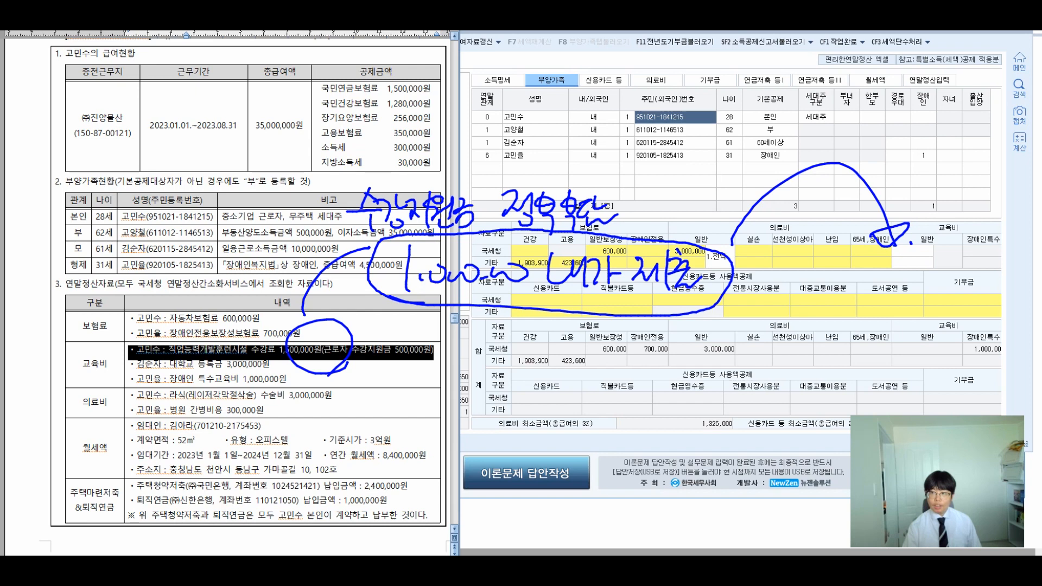
pyautogui.click(912, 250)
pyautogui.write('1000000')
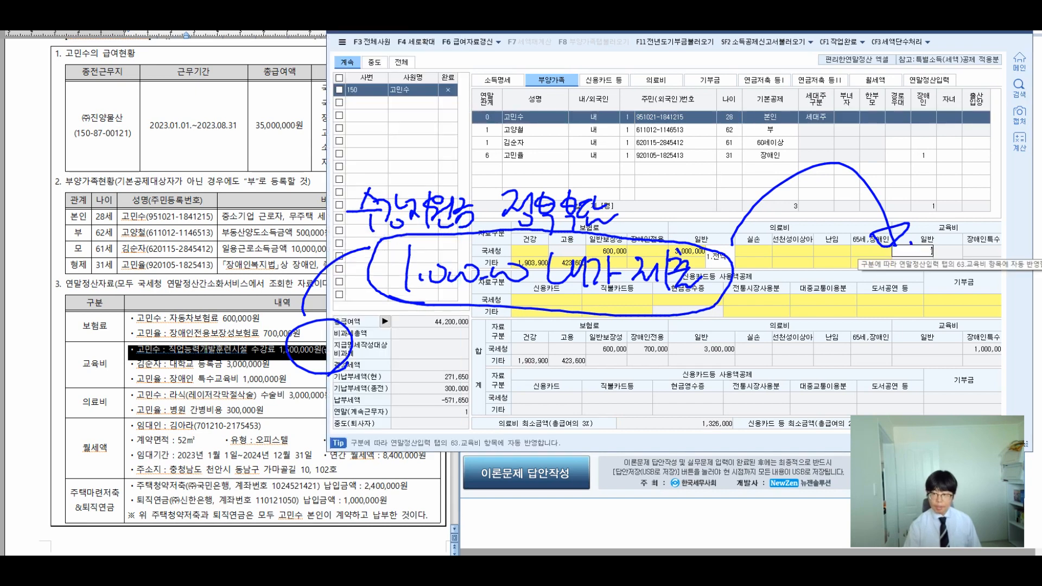
pyautogui.press('Return')
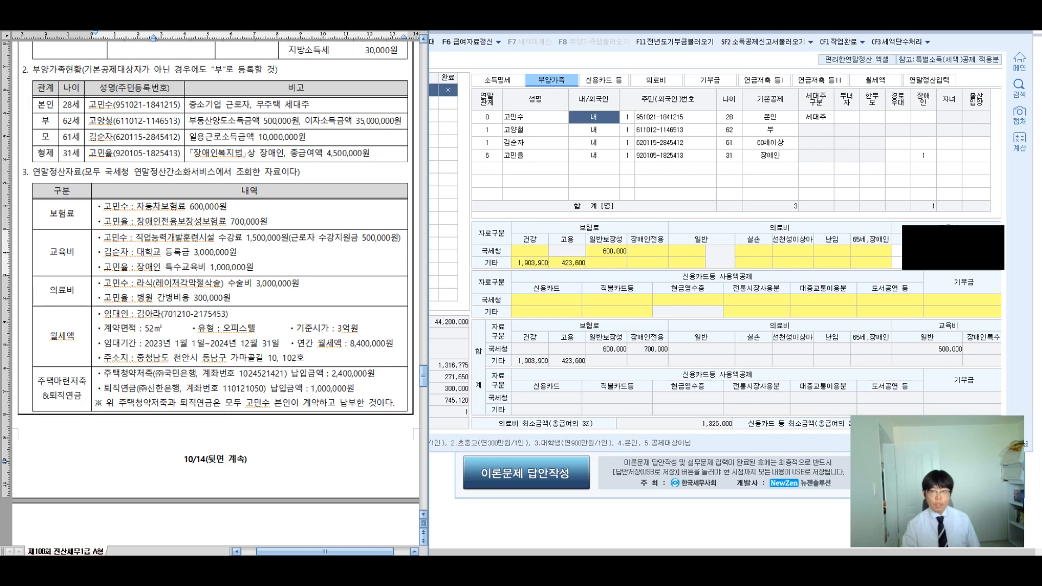
pyautogui.click(593, 143)
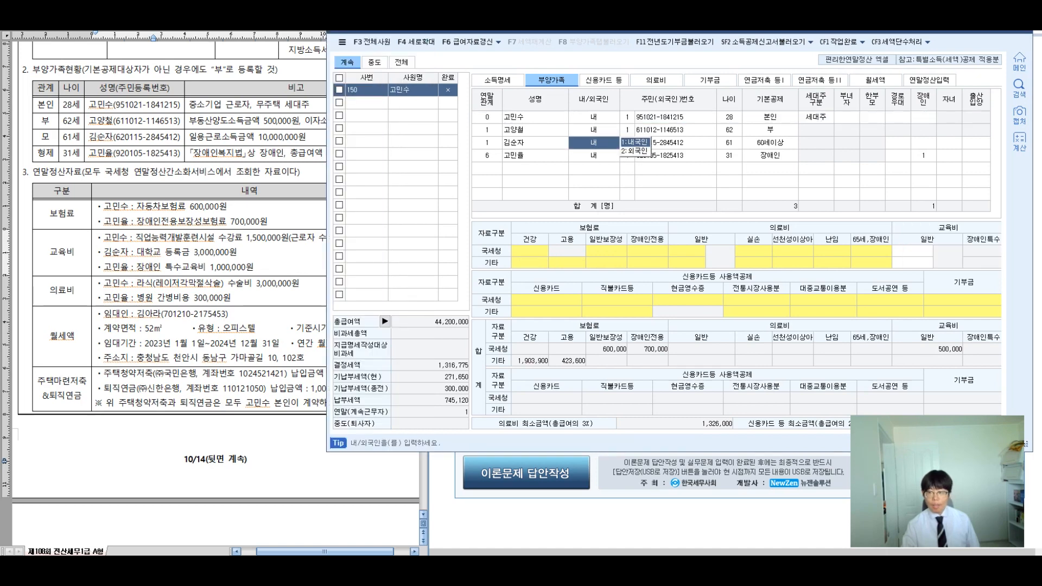
pyautogui.click(912, 250)
pyautogui.write('3000000')
pyautogui.press('Return')
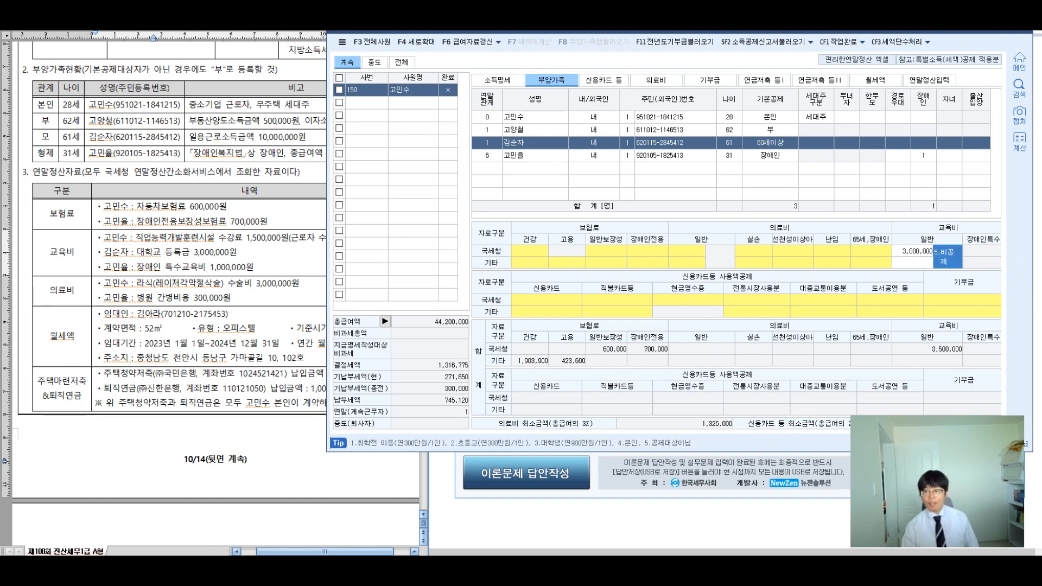
pyautogui.click(593, 143)
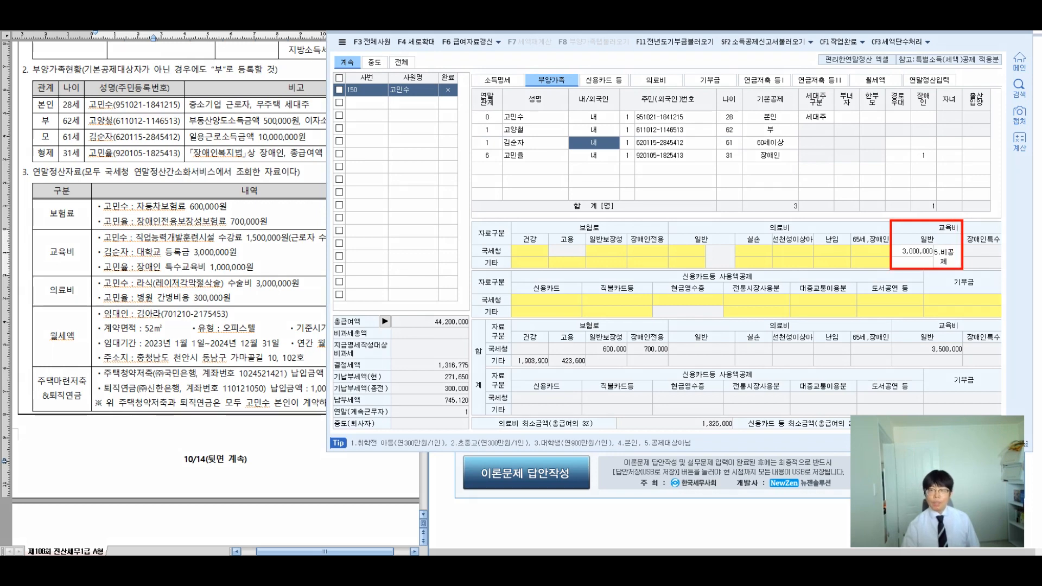
pyautogui.moveTo(685, 234)
pyautogui.mouseDown()
pyautogui.moveTo(682, 267)
pyautogui.moveTo(704, 265)
pyautogui.mouseUp()
pyautogui.moveTo(708, 245)
pyautogui.mouseDown()
pyautogui.moveTo(712, 280)
pyautogui.moveTo(723, 270)
pyautogui.mouseUp()
pyautogui.moveTo(732, 252); pyautogui.dragTo(744, 263)
pyautogui.moveTo(754, 239)
pyautogui.mouseDown()
pyautogui.moveTo(752, 277)
pyautogui.moveTo(770, 256)
pyautogui.mouseUp()
pyautogui.moveTo(758, 262); pyautogui.dragTo(774, 259)
pyautogui.moveTo(760, 266)
pyautogui.mouseDown()
pyautogui.moveTo(778, 273)
pyautogui.moveTo(793, 257)
pyautogui.mouseUp()
pyautogui.moveTo(776, 264)
pyautogui.mouseDown()
pyautogui.moveTo(795, 259)
pyautogui.moveTo(787, 282)
pyautogui.moveTo(732, 301)
pyautogui.mouseUp()
pyautogui.moveTo(716, 310)
pyautogui.mouseDown()
pyautogui.moveTo(745, 300)
pyautogui.moveTo(734, 315)
pyautogui.mouseUp()
pyautogui.moveTo(740, 297); pyautogui.dragTo(758, 319)
pyautogui.moveTo(767, 290)
pyautogui.mouseDown()
pyautogui.moveTo(762, 332)
pyautogui.moveTo(792, 310)
pyautogui.mouseUp()
pyautogui.moveTo(765, 317)
pyautogui.mouseDown()
pyautogui.moveTo(793, 310)
pyautogui.moveTo(796, 321)
pyautogui.mouseUp()
pyautogui.moveTo(796, 297)
pyautogui.mouseDown()
pyautogui.moveTo(799, 322)
pyautogui.moveTo(834, 307)
pyautogui.mouseUp()
pyautogui.moveTo(814, 268)
pyautogui.mouseDown()
pyautogui.moveTo(868, 243)
pyautogui.moveTo(875, 259)
pyautogui.mouseUp()
pyautogui.click(889, 266)
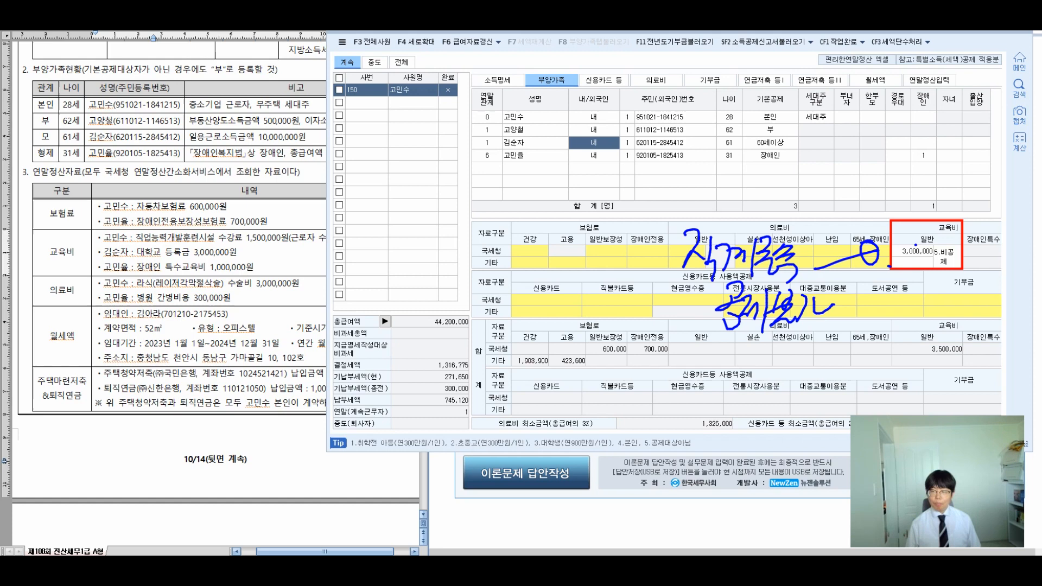
pyautogui.moveTo(903, 189)
pyautogui.mouseDown()
pyautogui.moveTo(914, 211)
pyautogui.moveTo(929, 187)
pyautogui.mouseUp()
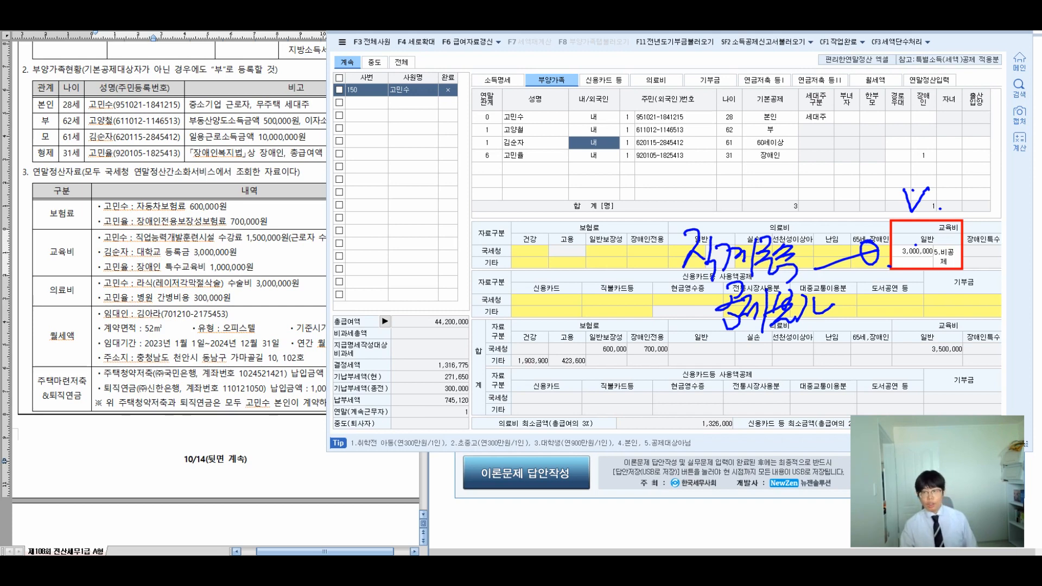
pyautogui.press('Escape')
pyautogui.click(947, 257)
pyautogui.click(913, 251)
pyautogui.press('Delete')
pyautogui.press('Return')
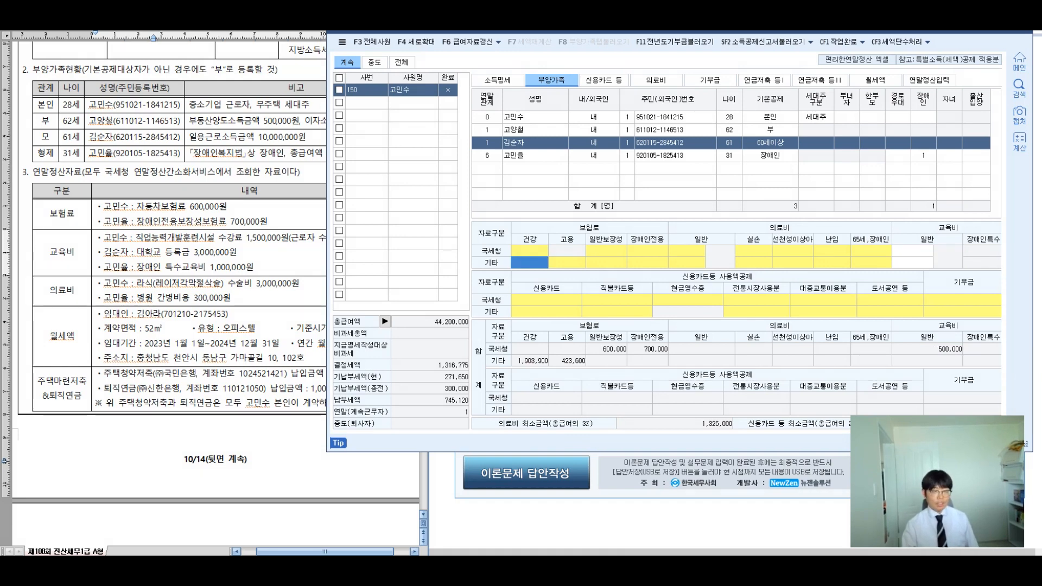
# Step: Enter 1,000,000 as the sibling's 국세청 disabled special education expense
pyautogui.click(594, 156)
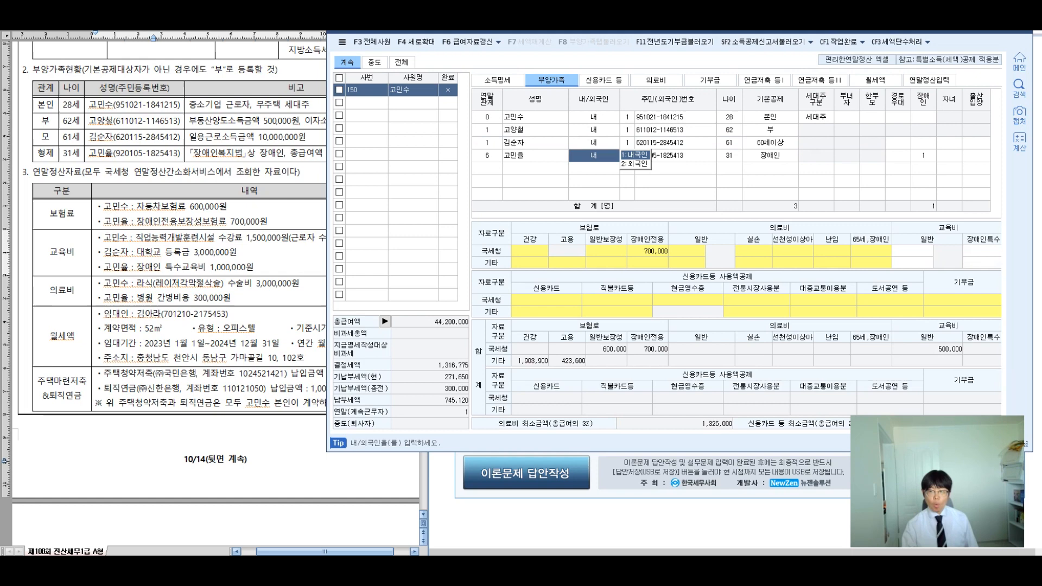
pyautogui.click(982, 251)
pyautogui.write('1000000')
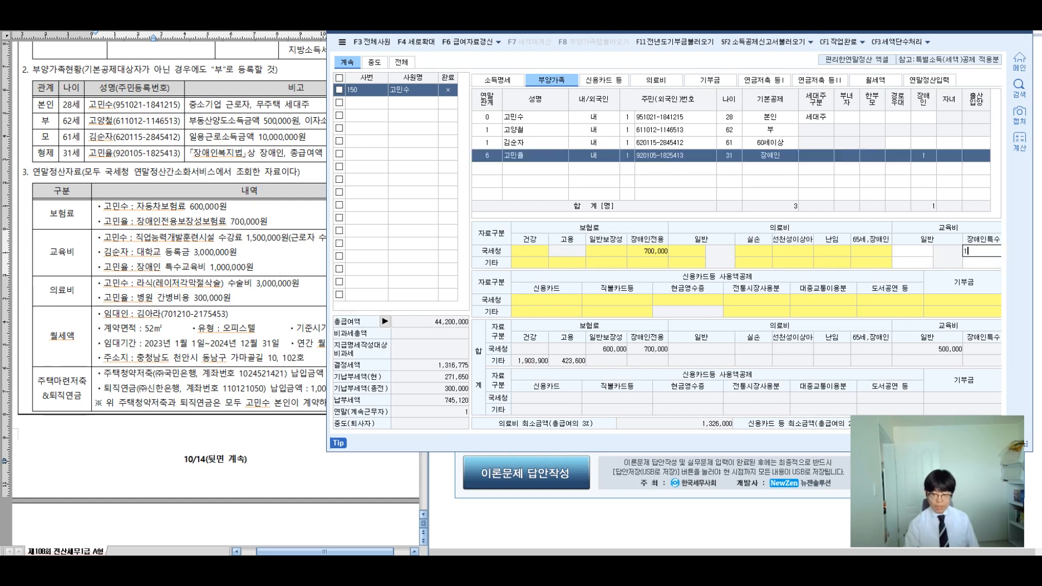
pyautogui.press('Return')
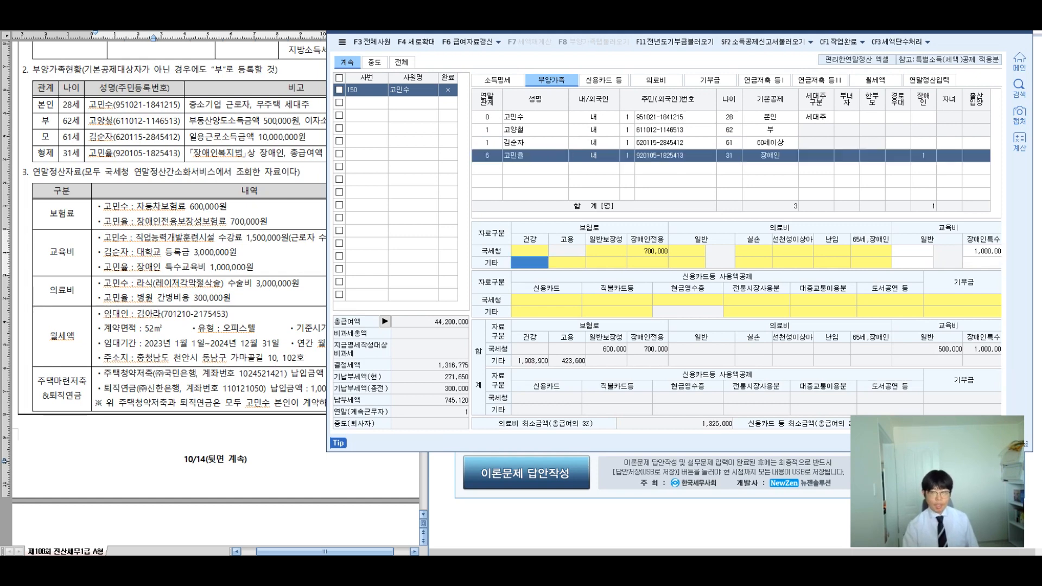
# Step: Annotate the education rules: age doesn't matter, 1,000,000 income limit, no deduction for lineal ascendants
pyautogui.click(594, 155)
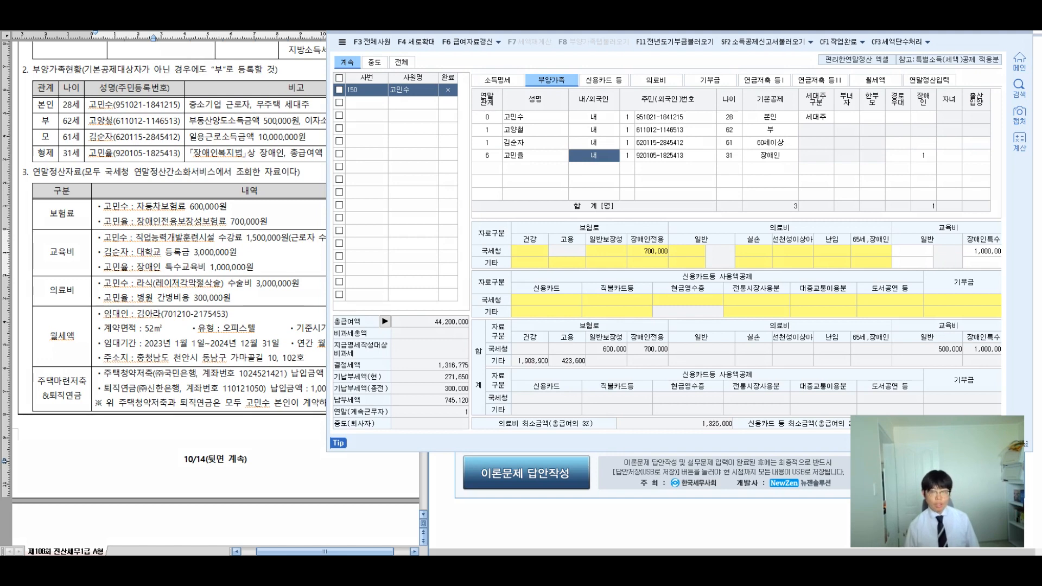
pyautogui.moveTo(1004, 220)
pyautogui.mouseDown()
pyautogui.moveTo(1006, 271)
pyautogui.moveTo(969, 220)
pyautogui.mouseUp()
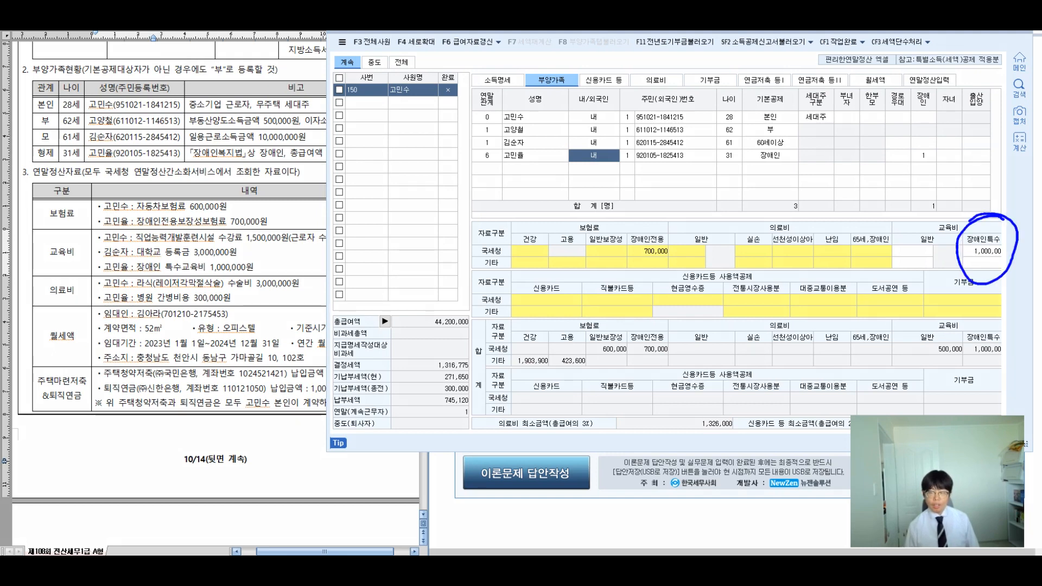
pyautogui.moveTo(214, 250); pyautogui.dragTo(226, 288)
pyautogui.moveTo(217, 252); pyautogui.dragTo(281, 212)
pyautogui.moveTo(175, 149)
pyautogui.mouseDown()
pyautogui.moveTo(162, 156)
pyautogui.moveTo(173, 184)
pyautogui.moveTo(190, 176)
pyautogui.moveTo(226, 192)
pyautogui.mouseUp()
pyautogui.click(234, 168)
pyautogui.moveTo(252, 154); pyautogui.dragTo(261, 168)
pyautogui.moveTo(264, 158)
pyautogui.mouseDown()
pyautogui.moveTo(264, 180)
pyautogui.moveTo(280, 162)
pyautogui.mouseUp()
pyautogui.moveTo(289, 149); pyautogui.dragTo(297, 184)
pyautogui.moveTo(297, 158)
pyautogui.mouseDown()
pyautogui.moveTo(318, 177)
pyautogui.moveTo(321, 165)
pyautogui.moveTo(353, 183)
pyautogui.moveTo(396, 175)
pyautogui.mouseUp()
pyautogui.moveTo(405, 155)
pyautogui.mouseDown()
pyautogui.moveTo(421, 178)
pyautogui.moveTo(458, 166)
pyautogui.mouseUp()
pyautogui.click(455, 164)
pyautogui.moveTo(469, 156)
pyautogui.mouseDown()
pyautogui.moveTo(470, 179)
pyautogui.moveTo(483, 157)
pyautogui.mouseUp()
pyautogui.moveTo(476, 163); pyautogui.dragTo(478, 177)
pyautogui.moveTo(491, 155); pyautogui.dragTo(506, 168)
pyautogui.moveTo(277, 106)
pyautogui.mouseDown()
pyautogui.moveTo(312, 124)
pyautogui.moveTo(335, 109)
pyautogui.moveTo(347, 135)
pyautogui.moveTo(383, 124)
pyautogui.moveTo(383, 139)
pyautogui.mouseUp()
pyautogui.moveTo(402, 100)
pyautogui.mouseDown()
pyautogui.moveTo(415, 126)
pyautogui.moveTo(432, 129)
pyautogui.mouseUp()
pyautogui.moveTo(437, 103); pyautogui.dragTo(438, 138)
pyautogui.moveTo(451, 105); pyautogui.dragTo(463, 133)
pyautogui.moveTo(463, 108); pyautogui.dragTo(442, 134)
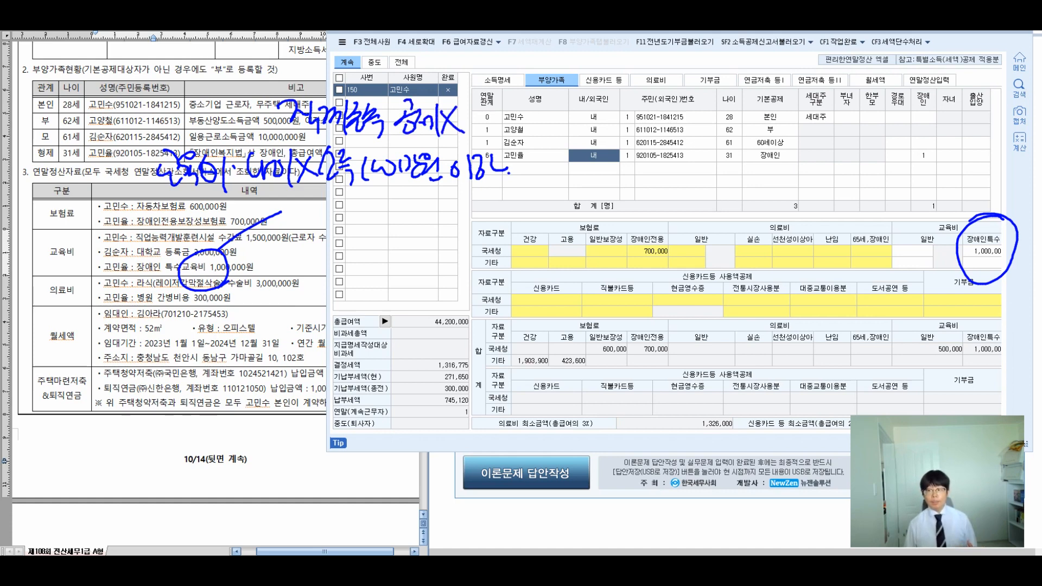
# Step: Annotate that disabled special education ignores age and income limits and includes lineal ascendants, then clear notes
pyautogui.moveTo(274, 206); pyautogui.dragTo(279, 228)
pyautogui.moveTo(237, 278)
pyautogui.mouseDown()
pyautogui.moveTo(266, 328)
pyautogui.moveTo(276, 314)
pyautogui.moveTo(332, 319)
pyautogui.mouseUp()
pyautogui.moveTo(338, 300); pyautogui.dragTo(350, 318)
pyautogui.moveTo(361, 291)
pyautogui.mouseDown()
pyautogui.moveTo(380, 319)
pyautogui.moveTo(360, 321)
pyautogui.mouseUp()
pyautogui.click(394, 312)
pyautogui.moveTo(425, 273)
pyautogui.mouseDown()
pyautogui.moveTo(411, 307)
pyautogui.moveTo(435, 307)
pyautogui.mouseUp()
pyautogui.moveTo(448, 283)
pyautogui.mouseDown()
pyautogui.moveTo(437, 298)
pyautogui.moveTo(451, 301)
pyautogui.mouseUp()
pyautogui.moveTo(432, 311); pyautogui.dragTo(448, 322)
pyautogui.moveTo(462, 285); pyautogui.dragTo(484, 320)
pyautogui.moveTo(483, 284); pyautogui.dragTo(461, 319)
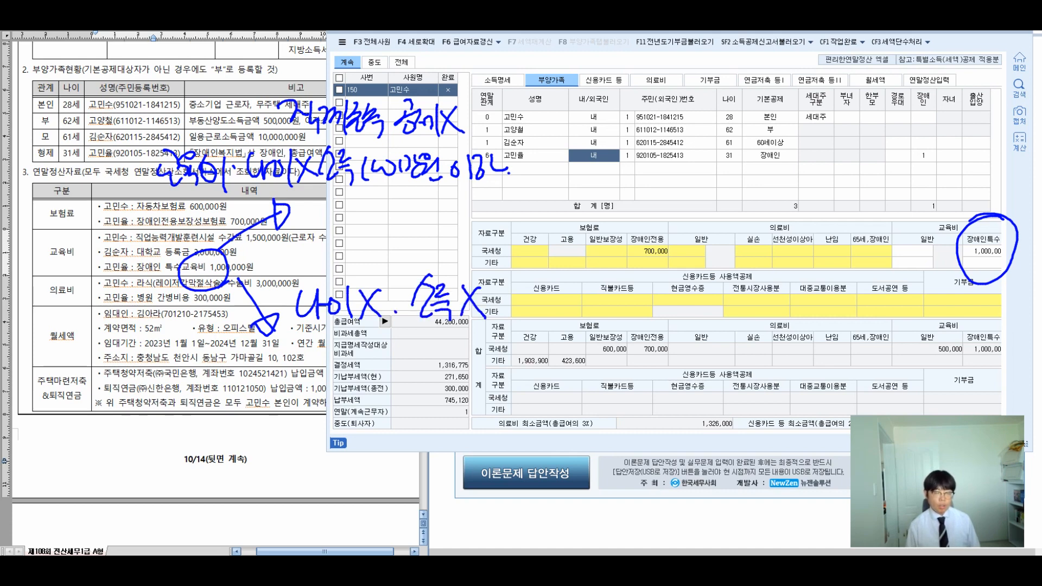
pyautogui.moveTo(356, 343)
pyautogui.mouseDown()
pyautogui.moveTo(359, 365)
pyautogui.moveTo(385, 344)
pyautogui.moveTo(387, 366)
pyautogui.mouseUp()
pyautogui.moveTo(372, 367)
pyautogui.mouseDown()
pyautogui.moveTo(389, 382)
pyautogui.moveTo(404, 373)
pyautogui.mouseUp()
pyautogui.moveTo(402, 353); pyautogui.dragTo(425, 368)
pyautogui.moveTo(428, 339); pyautogui.dragTo(440, 365)
pyautogui.moveTo(434, 359)
pyautogui.mouseDown()
pyautogui.moveTo(450, 373)
pyautogui.moveTo(457, 362)
pyautogui.mouseUp()
pyautogui.moveTo(440, 356)
pyautogui.mouseDown()
pyautogui.moveTo(460, 379)
pyautogui.moveTo(478, 365)
pyautogui.mouseUp()
pyautogui.moveTo(483, 336); pyautogui.dragTo(496, 374)
pyautogui.moveTo(504, 337)
pyautogui.mouseDown()
pyautogui.moveTo(508, 374)
pyautogui.moveTo(526, 361)
pyautogui.moveTo(543, 370)
pyautogui.mouseUp()
pyautogui.moveTo(544, 342); pyautogui.dragTo(570, 362)
pyautogui.moveTo(554, 369); pyautogui.dragTo(572, 371)
pyautogui.moveTo(590, 336); pyautogui.dragTo(608, 347)
pyautogui.moveTo(587, 354)
pyautogui.mouseDown()
pyautogui.moveTo(609, 358)
pyautogui.moveTo(596, 374)
pyautogui.mouseUp()
pyautogui.moveTo(608, 345)
pyautogui.mouseDown()
pyautogui.moveTo(622, 347)
pyautogui.moveTo(613, 366)
pyautogui.mouseUp()
pyautogui.moveTo(636, 342)
pyautogui.mouseDown()
pyautogui.moveTo(638, 370)
pyautogui.moveTo(653, 374)
pyautogui.mouseUp()
pyautogui.moveTo(665, 344)
pyautogui.mouseDown()
pyautogui.moveTo(668, 376)
pyautogui.moveTo(691, 353)
pyautogui.mouseUp()
pyautogui.moveTo(667, 362); pyautogui.dragTo(696, 382)
pyautogui.moveTo(735, 351)
pyautogui.mouseDown()
pyautogui.moveTo(930, 269)
pyautogui.moveTo(920, 264)
pyautogui.moveTo(942, 286)
pyautogui.mouseUp()
pyautogui.moveTo(770, 259); pyautogui.dragTo(788, 275)
pyautogui.moveTo(776, 278); pyautogui.dragTo(795, 303)
pyautogui.moveTo(790, 259); pyautogui.dragTo(847, 282)
pyautogui.moveTo(847, 244); pyautogui.dragTo(890, 278)
pyautogui.moveTo(956, 201); pyautogui.dragTo(986, 197)
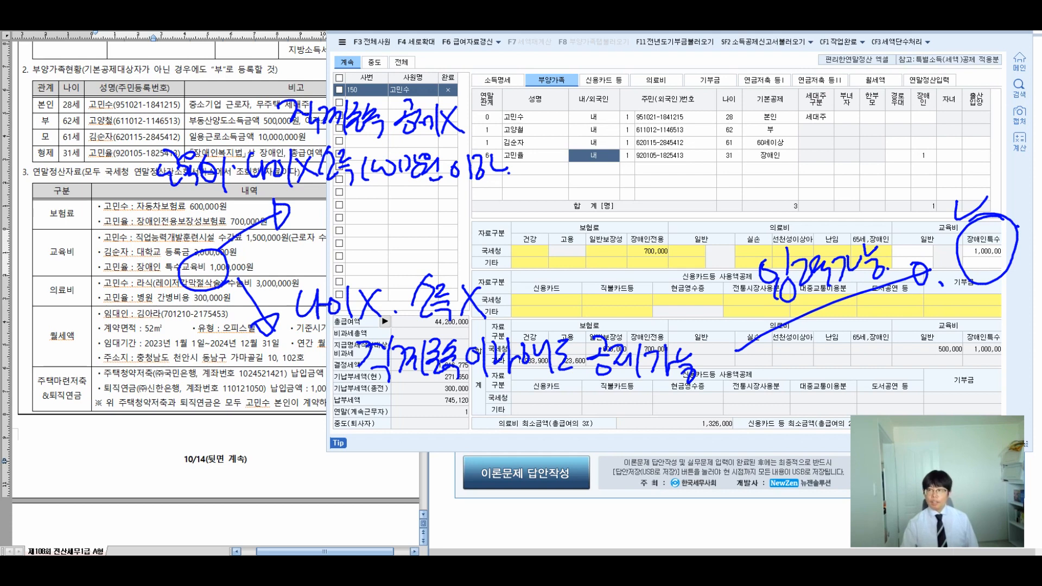
pyautogui.press('Escape')
pyautogui.click(675, 155)
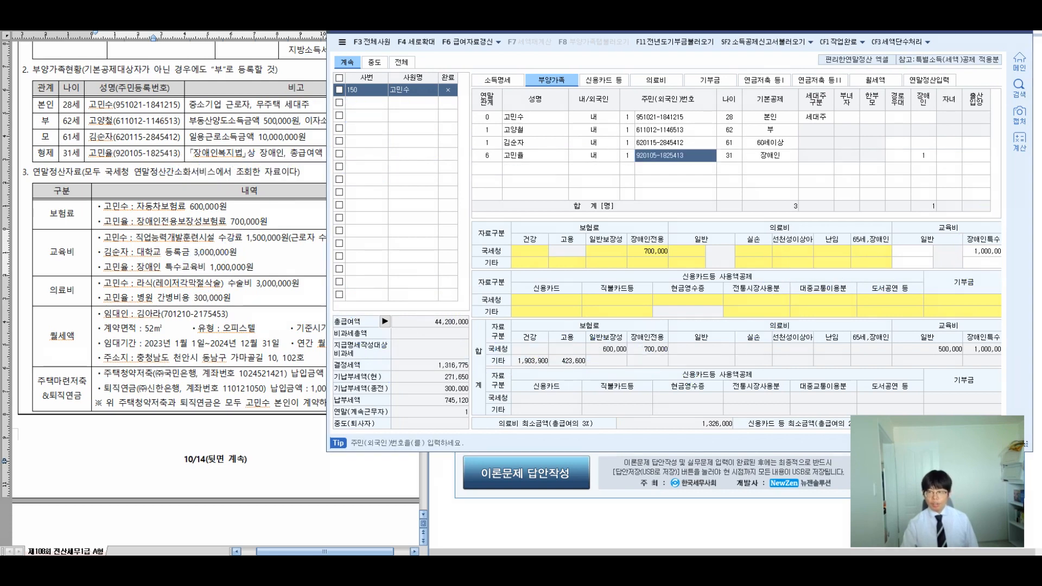
# Step: Review the mother's and sibling's deductions, check the document's medical items, then go to 의료비
pyautogui.click(675, 142)
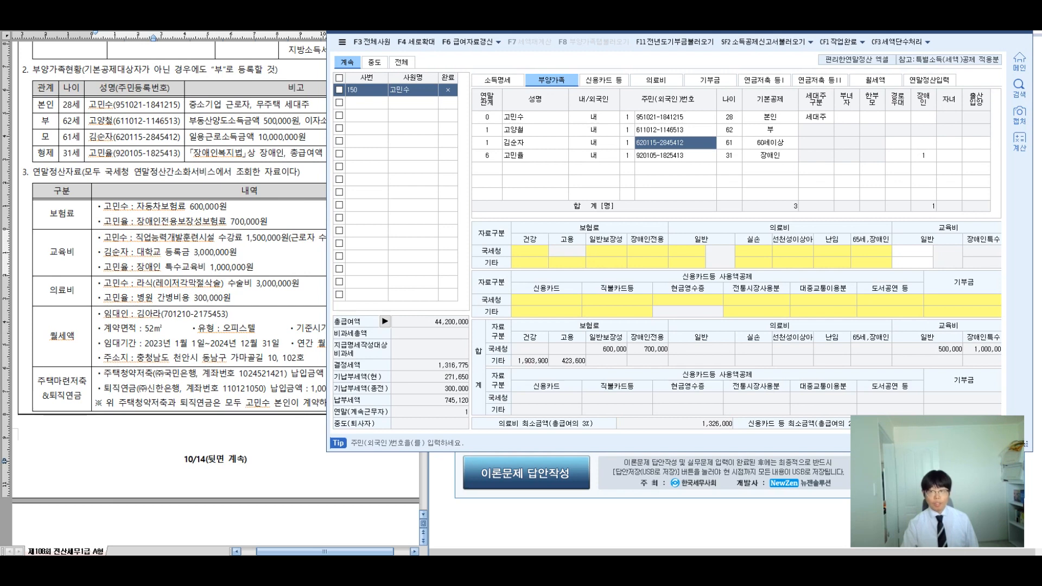
pyautogui.click(912, 251)
pyautogui.click(675, 156)
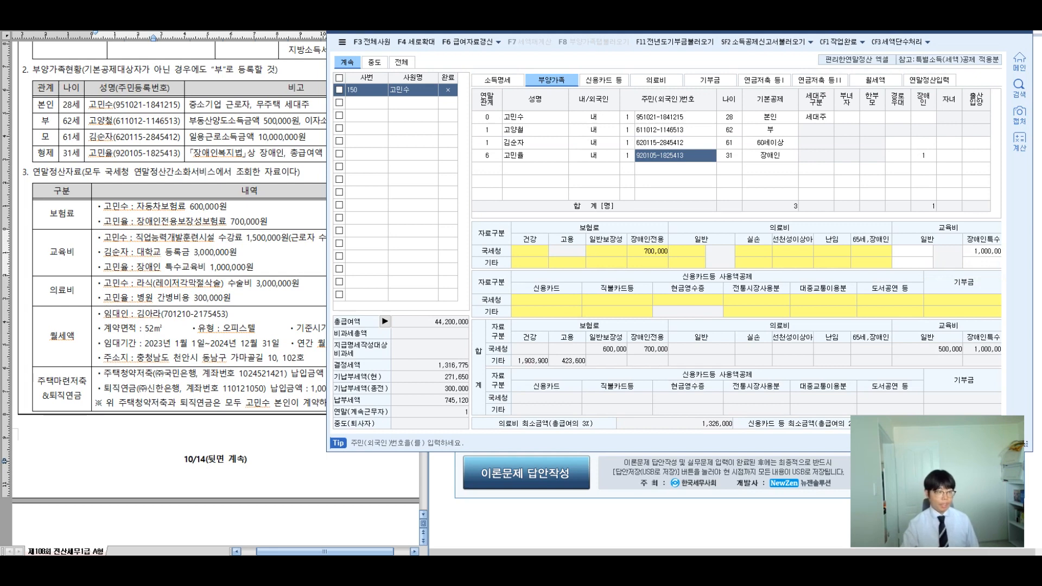
pyautogui.click(144, 283)
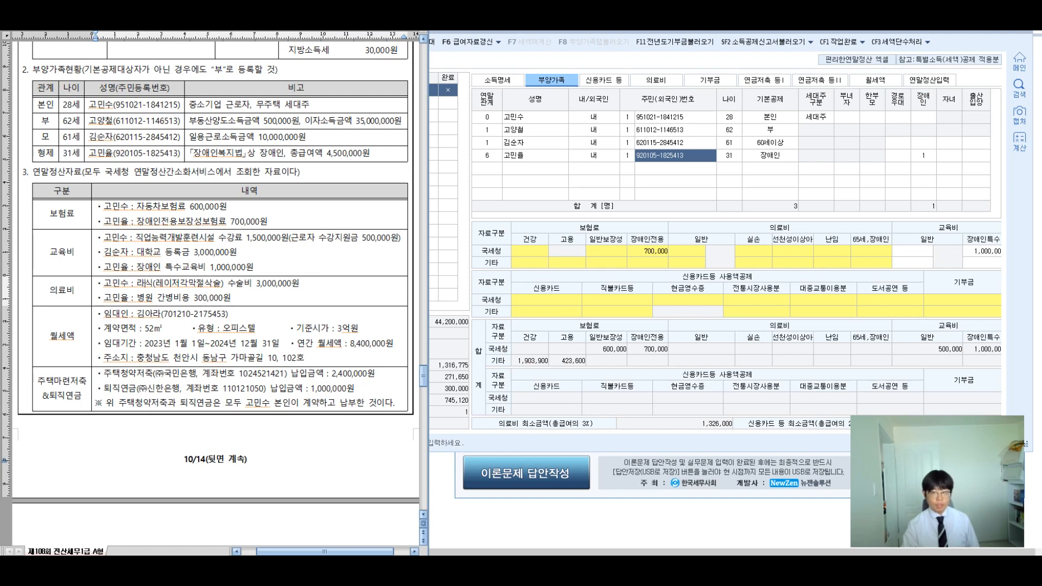
pyautogui.doubleClick(753, 251)
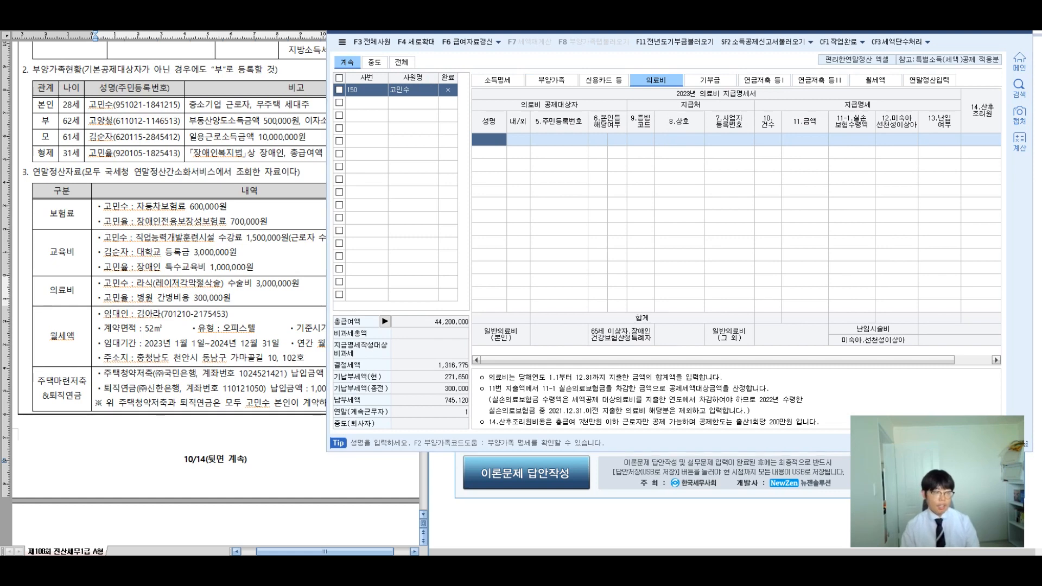
pyautogui.press('F2')
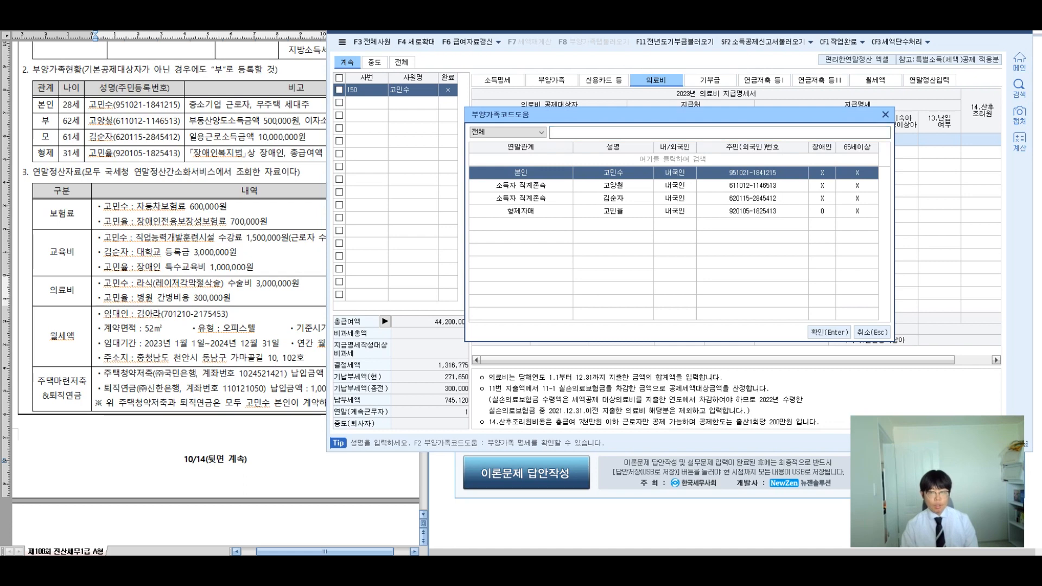
pyautogui.press('Return')
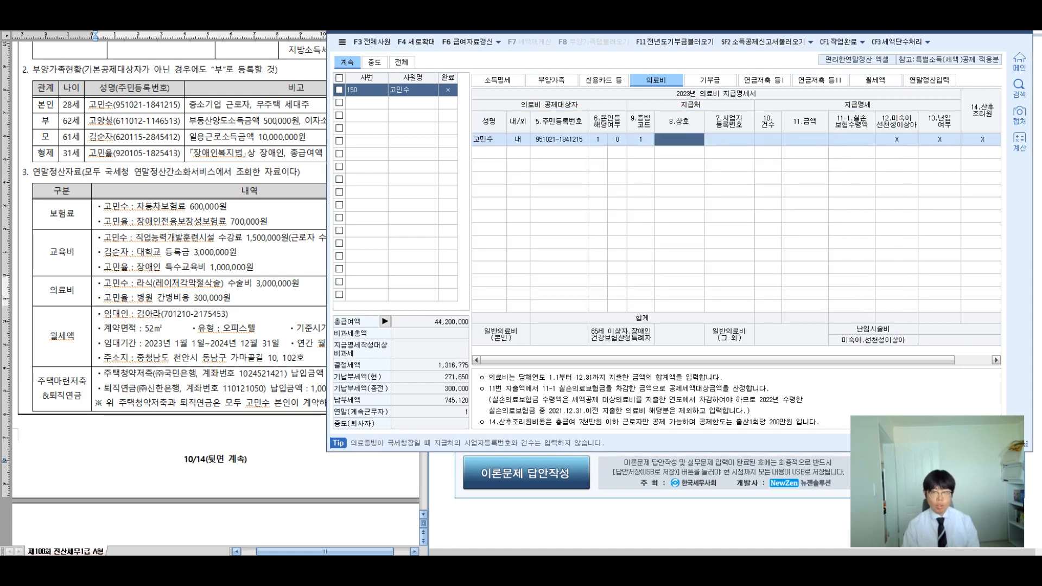
pyautogui.press('Return')
pyautogui.click(768, 140)
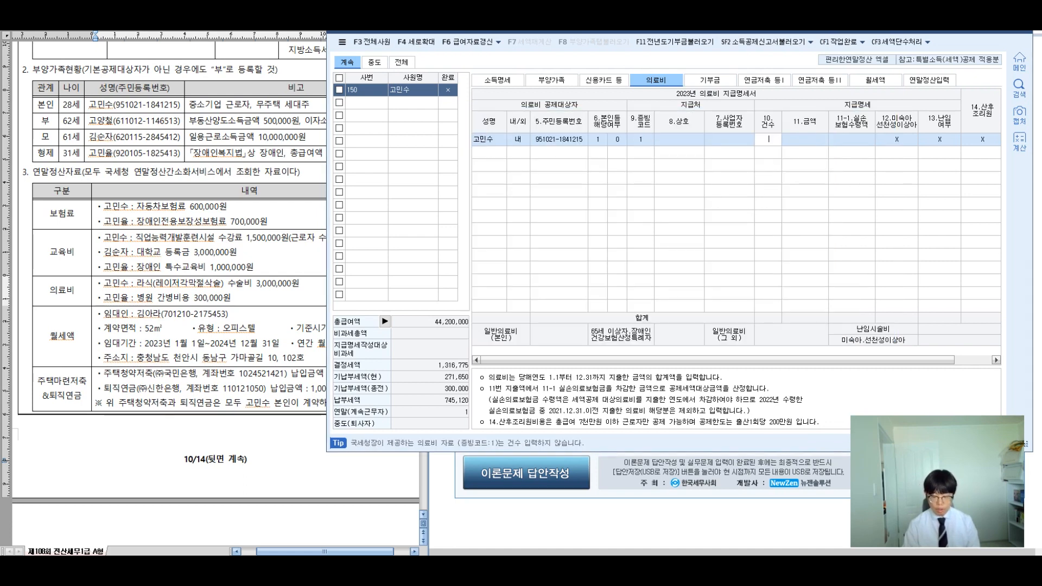
pyautogui.write('1')
pyautogui.press('Return')
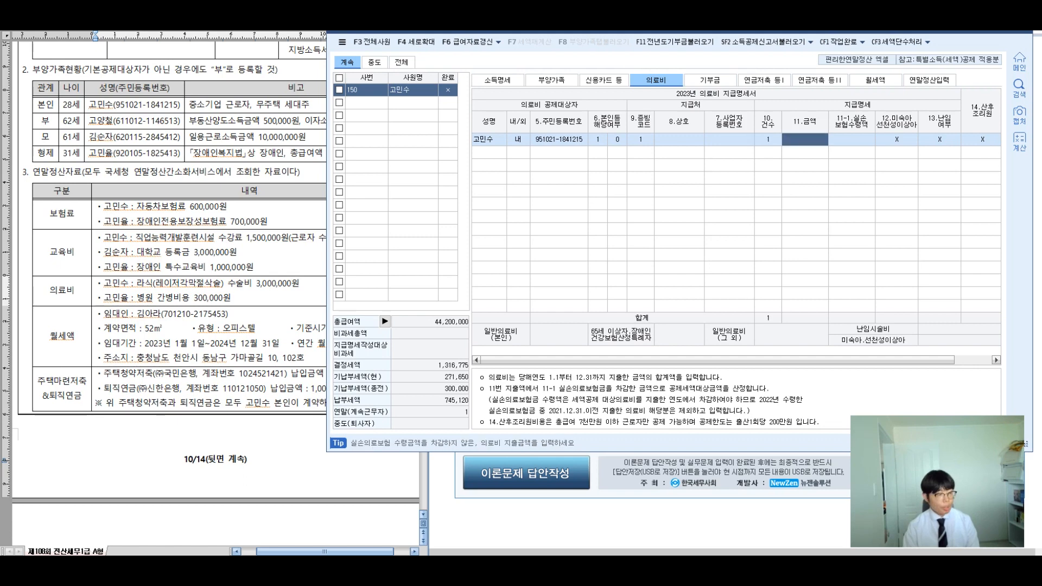
pyautogui.write('3000000')
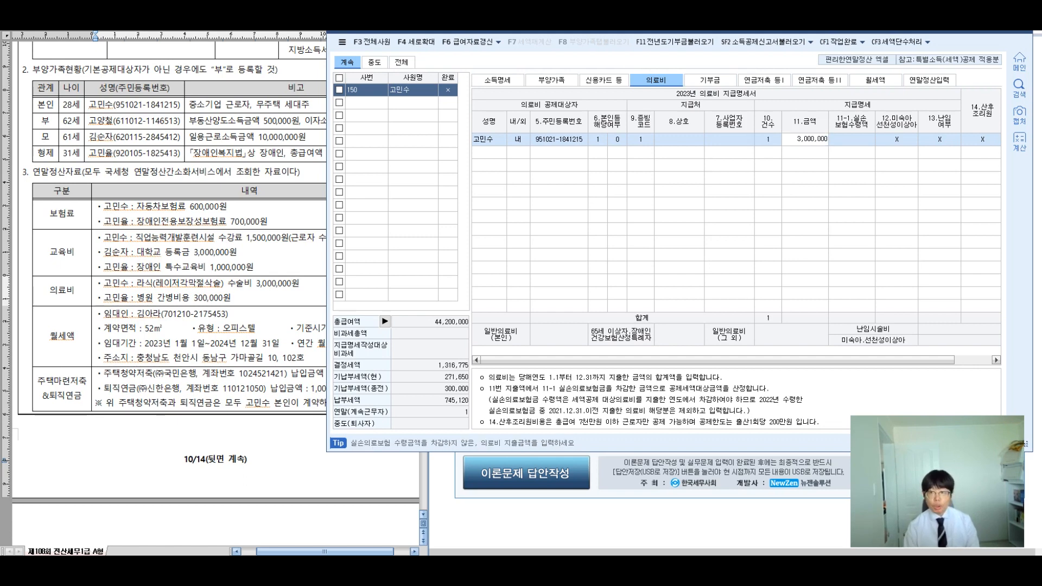
pyautogui.press('Return')
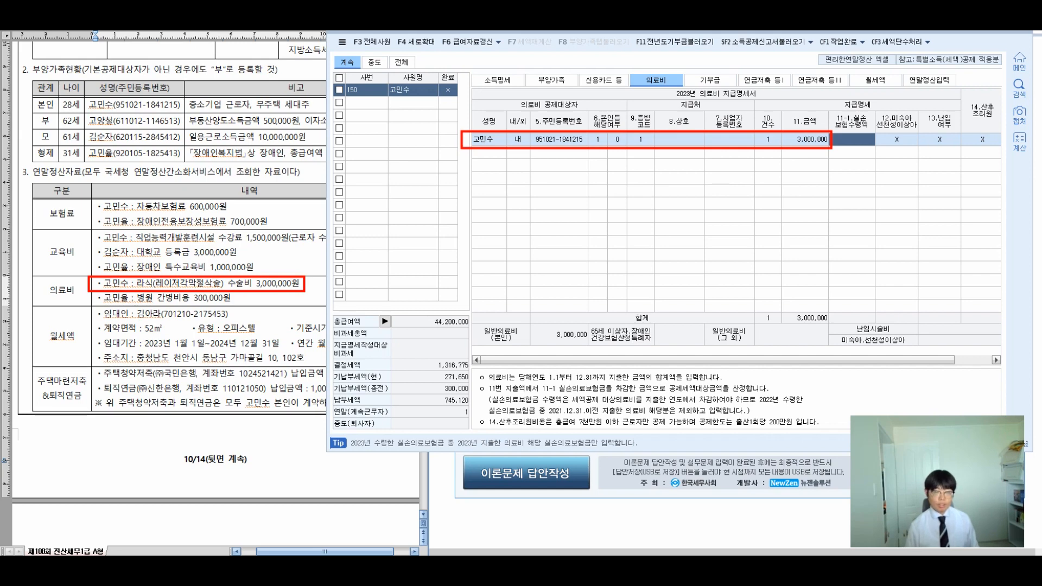
pyautogui.moveTo(331, 234)
pyautogui.mouseDown()
pyautogui.moveTo(346, 210)
pyautogui.moveTo(458, 146)
pyautogui.moveTo(445, 146)
pyautogui.mouseUp()
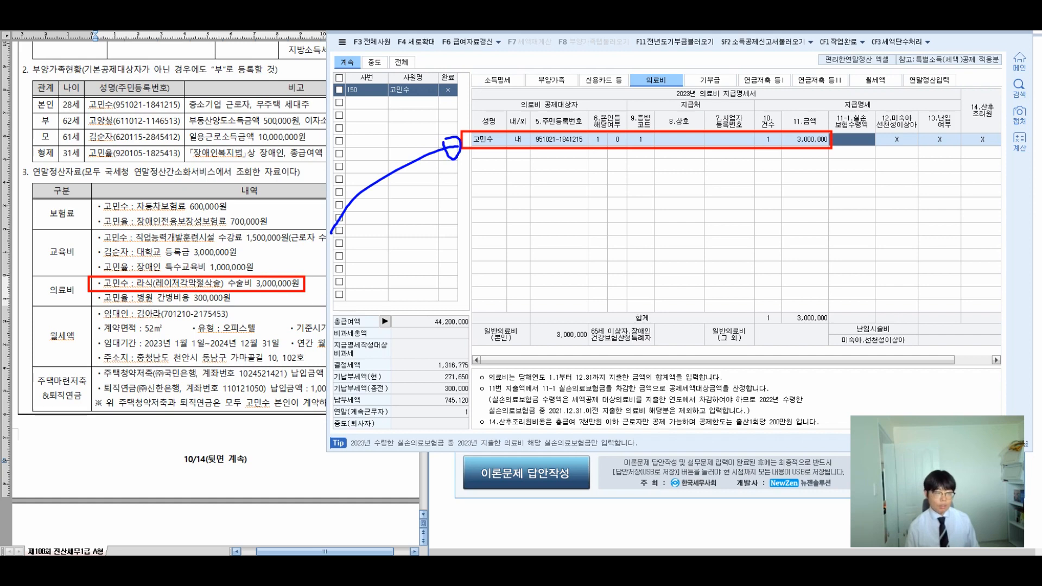
pyautogui.moveTo(383, 206); pyautogui.dragTo(399, 223)
pyautogui.moveTo(392, 221)
pyautogui.mouseDown()
pyautogui.moveTo(396, 234)
pyautogui.moveTo(408, 230)
pyautogui.mouseUp()
pyautogui.moveTo(412, 203); pyautogui.dragTo(432, 225)
pyautogui.moveTo(418, 227)
pyautogui.mouseDown()
pyautogui.moveTo(437, 229)
pyautogui.moveTo(453, 212)
pyautogui.mouseUp()
pyautogui.moveTo(434, 223); pyautogui.dragTo(455, 232)
pyautogui.moveTo(498, 200)
pyautogui.mouseDown()
pyautogui.moveTo(495, 234)
pyautogui.moveTo(556, 201)
pyautogui.moveTo(534, 233)
pyautogui.mouseUp()
pyautogui.moveTo(541, 221); pyautogui.dragTo(558, 217)
pyautogui.moveTo(570, 199)
pyautogui.mouseDown()
pyautogui.moveTo(579, 196)
pyautogui.moveTo(589, 216)
pyautogui.mouseUp()
pyautogui.moveTo(579, 217)
pyautogui.mouseDown()
pyautogui.moveTo(581, 234)
pyautogui.moveTo(601, 216)
pyautogui.mouseUp()
pyautogui.moveTo(589, 217)
pyautogui.mouseDown()
pyautogui.moveTo(607, 218)
pyautogui.moveTo(608, 244)
pyautogui.mouseUp()
pyautogui.moveTo(664, 198)
pyautogui.mouseDown()
pyautogui.moveTo(661, 246)
pyautogui.moveTo(693, 212)
pyautogui.mouseUp()
pyautogui.moveTo(680, 218)
pyautogui.mouseDown()
pyautogui.moveTo(697, 234)
pyautogui.moveTo(708, 224)
pyautogui.moveTo(710, 246)
pyautogui.mouseUp()
pyautogui.moveTo(725, 209); pyautogui.dragTo(740, 235)
pyautogui.moveTo(738, 209); pyautogui.dragTo(716, 236)
pyautogui.moveTo(534, 259)
pyautogui.mouseDown()
pyautogui.moveTo(534, 282)
pyautogui.moveTo(557, 293)
pyautogui.mouseUp()
pyautogui.moveTo(544, 261)
pyautogui.mouseDown()
pyautogui.moveTo(546, 298)
pyautogui.moveTo(587, 281)
pyautogui.mouseUp()
pyautogui.moveTo(705, 178)
pyautogui.mouseDown()
pyautogui.moveTo(743, 245)
pyautogui.moveTo(705, 178)
pyautogui.mouseUp()
pyautogui.moveTo(689, 141); pyautogui.dragTo(689, 185)
pyautogui.moveTo(668, 173); pyautogui.dragTo(700, 179)
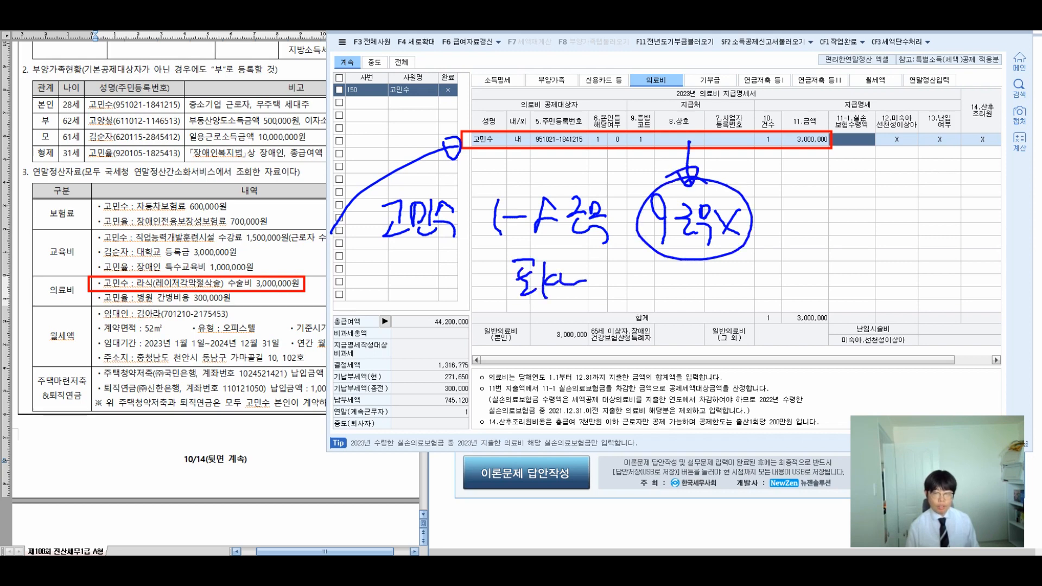
pyautogui.moveTo(808, 190)
pyautogui.mouseDown()
pyautogui.moveTo(809, 228)
pyautogui.moveTo(817, 206)
pyautogui.mouseUp()
pyautogui.moveTo(843, 220)
pyautogui.mouseDown()
pyautogui.moveTo(862, 219)
pyautogui.moveTo(861, 229)
pyautogui.mouseUp()
pyautogui.moveTo(874, 212); pyautogui.dragTo(898, 219)
pyautogui.moveTo(865, 165)
pyautogui.mouseDown()
pyautogui.moveTo(887, 236)
pyautogui.moveTo(830, 174)
pyautogui.mouseUp()
pyautogui.moveTo(817, 258)
pyautogui.mouseDown()
pyautogui.moveTo(800, 271)
pyautogui.moveTo(805, 290)
pyautogui.mouseUp()
pyautogui.click(823, 280)
pyautogui.moveTo(845, 263)
pyautogui.mouseDown()
pyautogui.moveTo(851, 277)
pyautogui.moveTo(922, 282)
pyautogui.mouseUp()
pyautogui.click(926, 279)
pyautogui.moveTo(656, 160); pyautogui.dragTo(601, 266)
pyautogui.moveTo(784, 170); pyautogui.dragTo(736, 279)
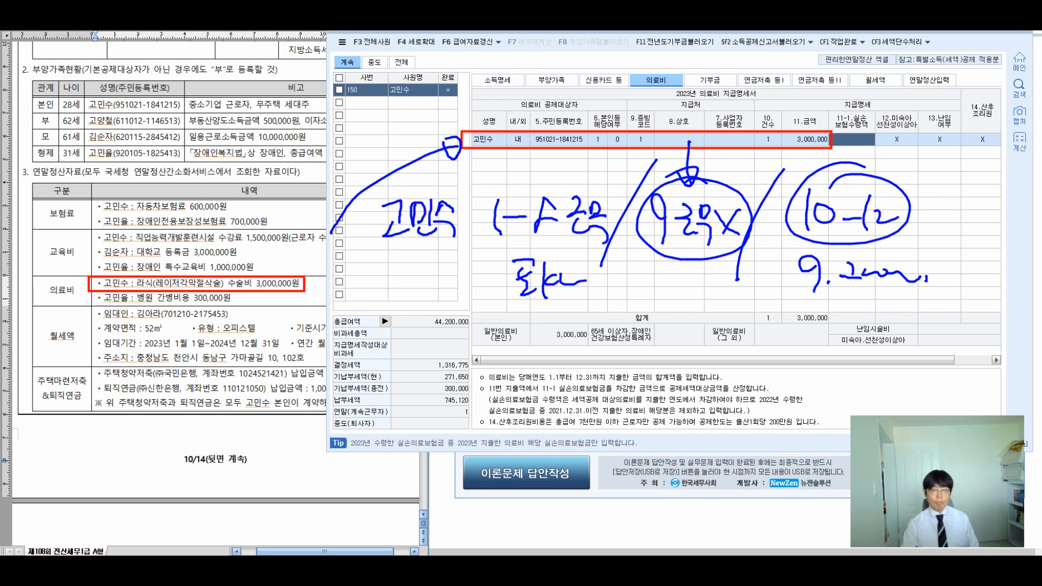
pyautogui.press('Escape')
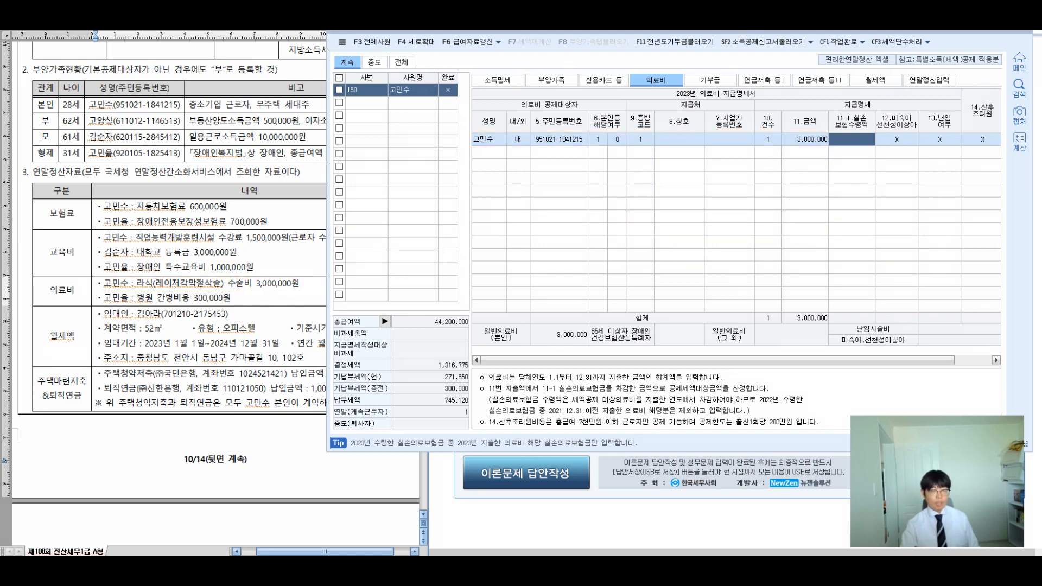
# Step: Circle the caregiver cost in the problem document and note that it isn't deductible
pyautogui.moveTo(96, 299); pyautogui.dragTo(231, 299)
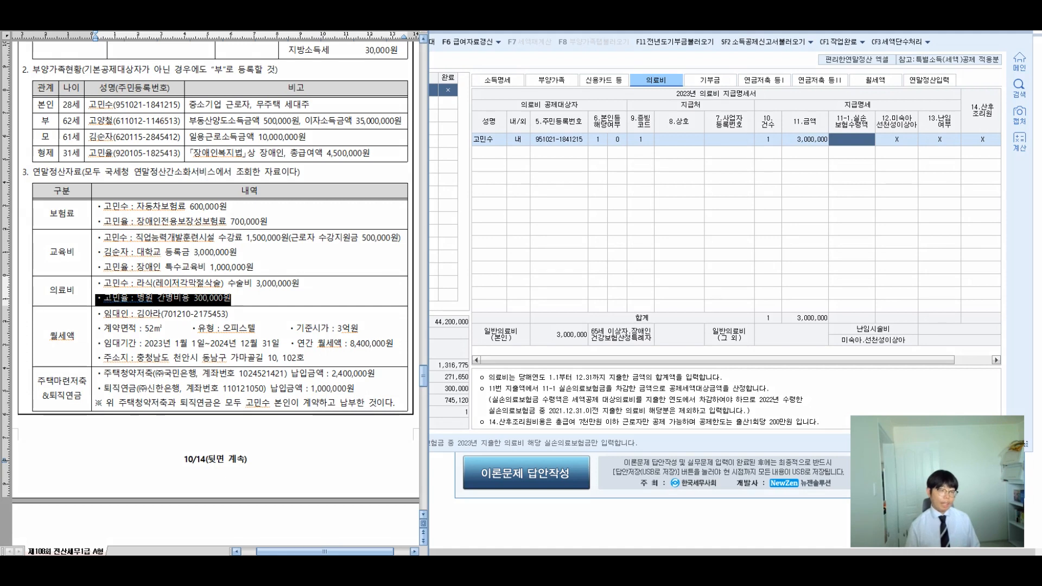
pyautogui.moveTo(167, 272)
pyautogui.mouseDown()
pyautogui.moveTo(154, 281)
pyautogui.moveTo(227, 247)
pyautogui.moveTo(243, 253)
pyautogui.mouseUp()
pyautogui.moveTo(252, 222); pyautogui.dragTo(271, 250)
pyautogui.moveTo(270, 223); pyautogui.dragTo(272, 248)
pyautogui.moveTo(276, 226); pyautogui.dragTo(301, 252)
pyautogui.moveTo(308, 227)
pyautogui.mouseDown()
pyautogui.moveTo(325, 247)
pyautogui.moveTo(327, 239)
pyautogui.mouseUp()
pyautogui.moveTo(332, 222)
pyautogui.mouseDown()
pyautogui.moveTo(334, 250)
pyautogui.moveTo(301, 272)
pyautogui.mouseUp()
pyautogui.moveTo(290, 274)
pyautogui.mouseDown()
pyautogui.moveTo(323, 268)
pyautogui.moveTo(326, 289)
pyautogui.mouseUp()
pyautogui.moveTo(321, 261)
pyautogui.mouseDown()
pyautogui.moveTo(344, 271)
pyautogui.moveTo(345, 285)
pyautogui.mouseUp()
pyautogui.moveTo(350, 260)
pyautogui.mouseDown()
pyautogui.moveTo(370, 288)
pyautogui.moveTo(383, 281)
pyautogui.mouseUp()
pyautogui.moveTo(386, 255)
pyautogui.mouseDown()
pyautogui.moveTo(399, 285)
pyautogui.moveTo(419, 262)
pyautogui.mouseUp()
pyautogui.moveTo(398, 267)
pyautogui.mouseDown()
pyautogui.moveTo(424, 277)
pyautogui.moveTo(422, 290)
pyautogui.mouseUp()
pyautogui.moveTo(415, 253)
pyautogui.mouseDown()
pyautogui.moveTo(435, 285)
pyautogui.moveTo(446, 281)
pyautogui.mouseUp()
pyautogui.moveTo(452, 251)
pyautogui.mouseDown()
pyautogui.moveTo(453, 291)
pyautogui.moveTo(491, 291)
pyautogui.mouseUp()
pyautogui.click(502, 291)
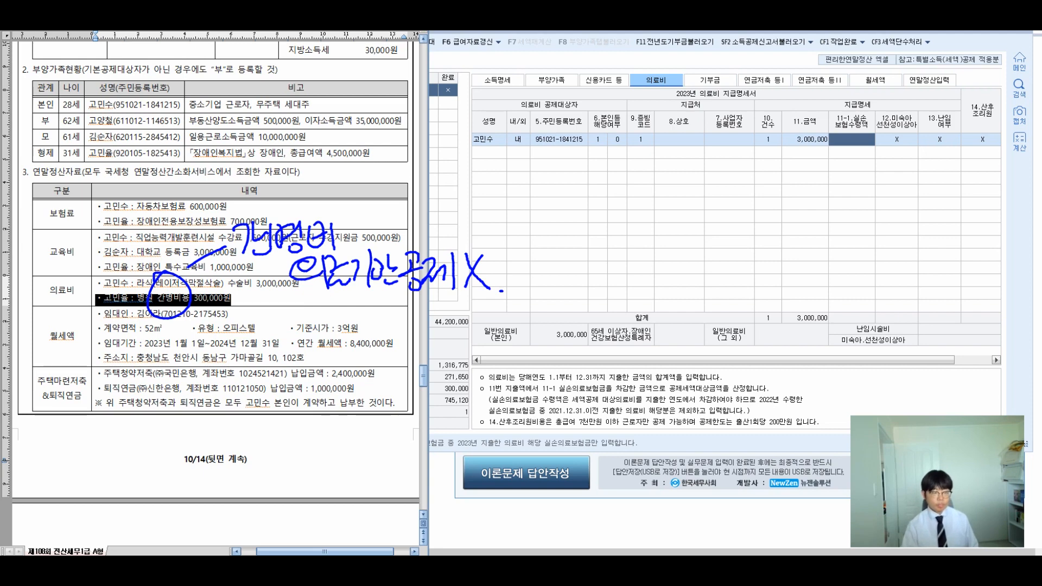
# Step: Clear the annotations and switch to the 월세액 monthly rent tab
pyautogui.press('Escape')
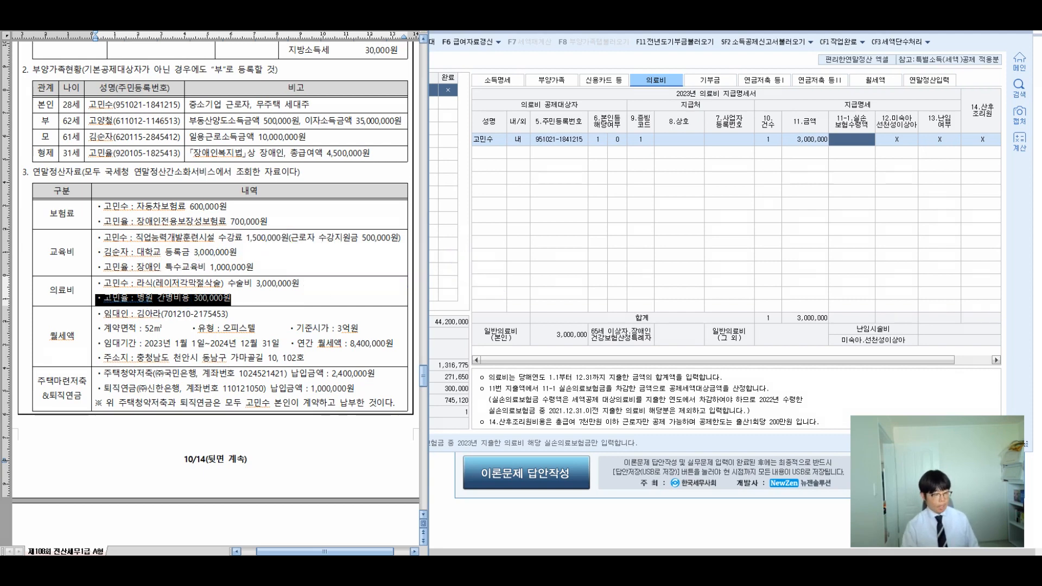
pyautogui.click(104, 314)
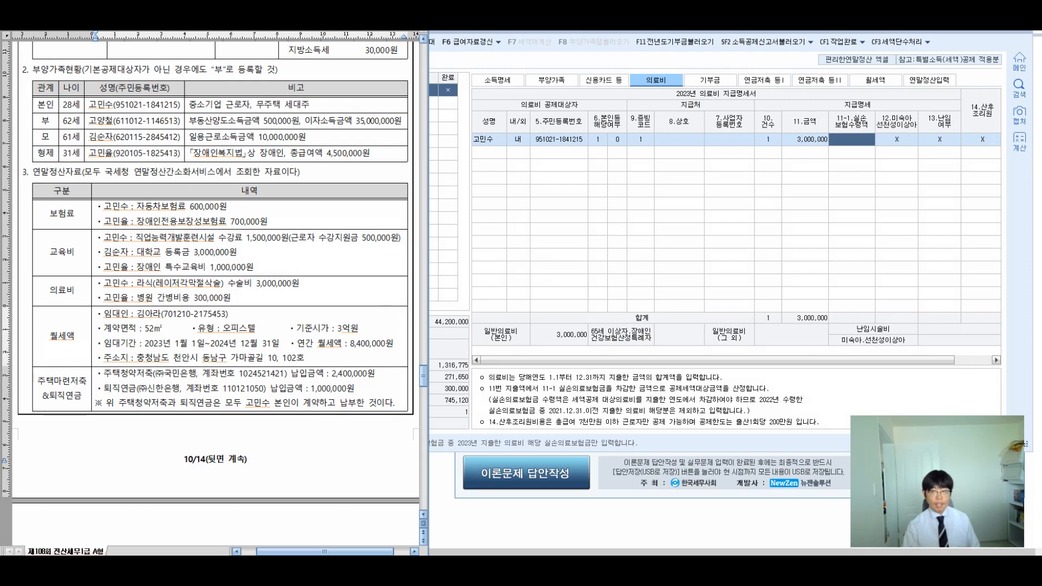
pyautogui.click(875, 80)
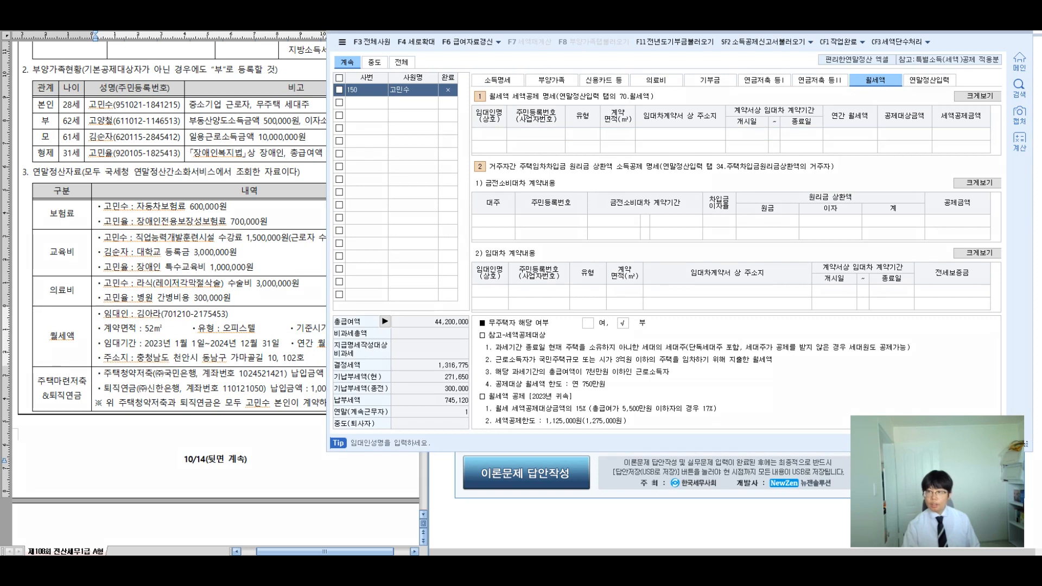
# Step: Review the lease details in the document and enter the landlord's name in the first rent row
pyautogui.moveTo(844, 64); pyautogui.dragTo(906, 96)
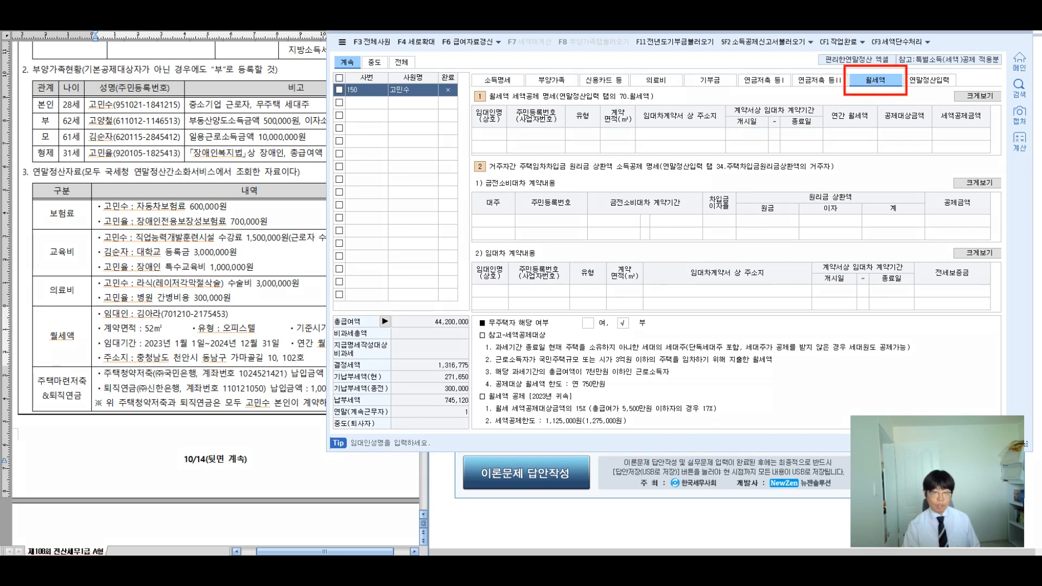
pyautogui.moveTo(32, 304)
pyautogui.mouseDown()
pyautogui.moveTo(160, 315)
pyautogui.moveTo(363, 368)
pyautogui.mouseUp()
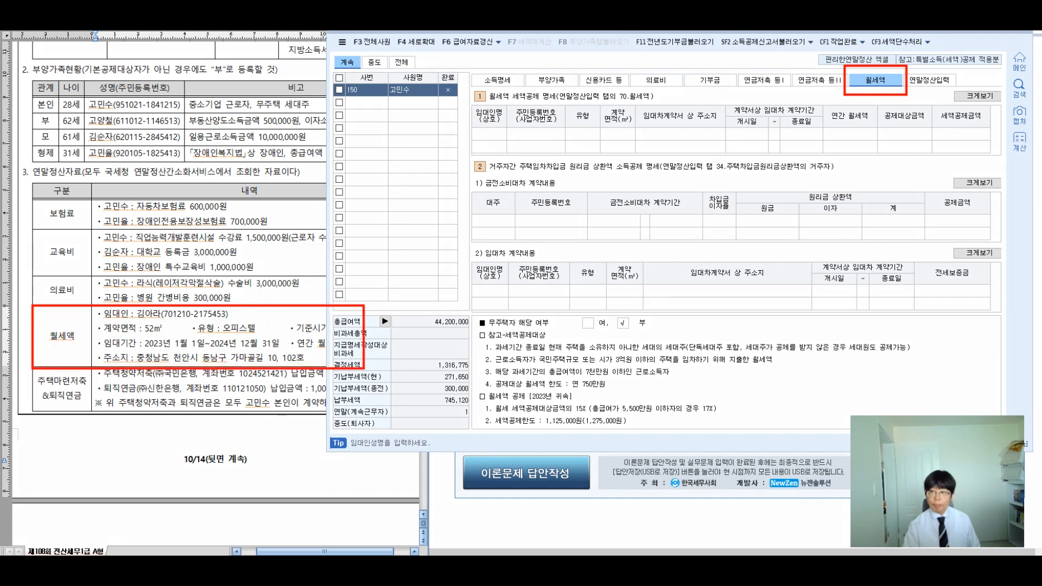
pyautogui.click(145, 314)
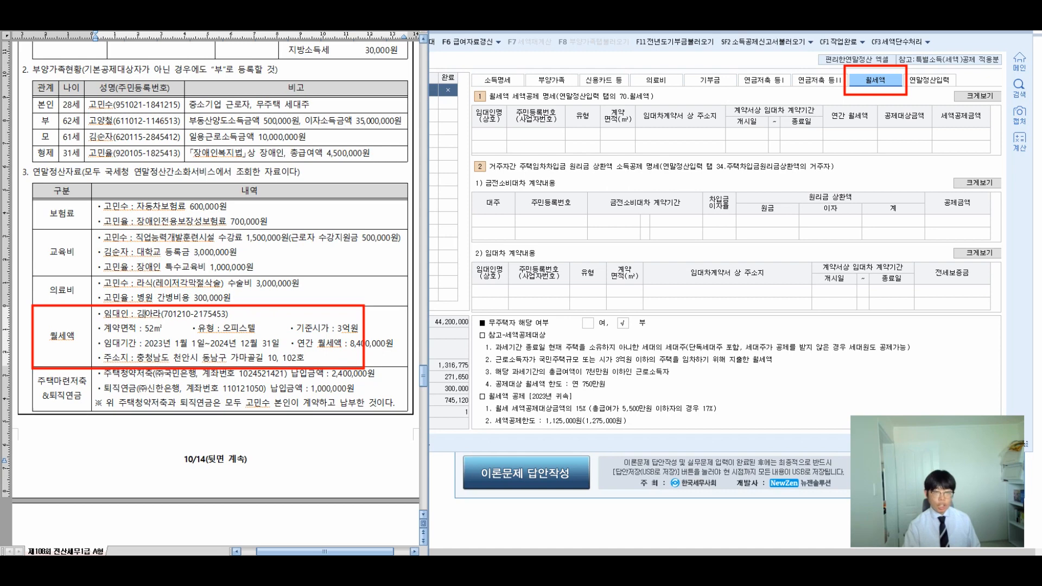
pyautogui.click(489, 134)
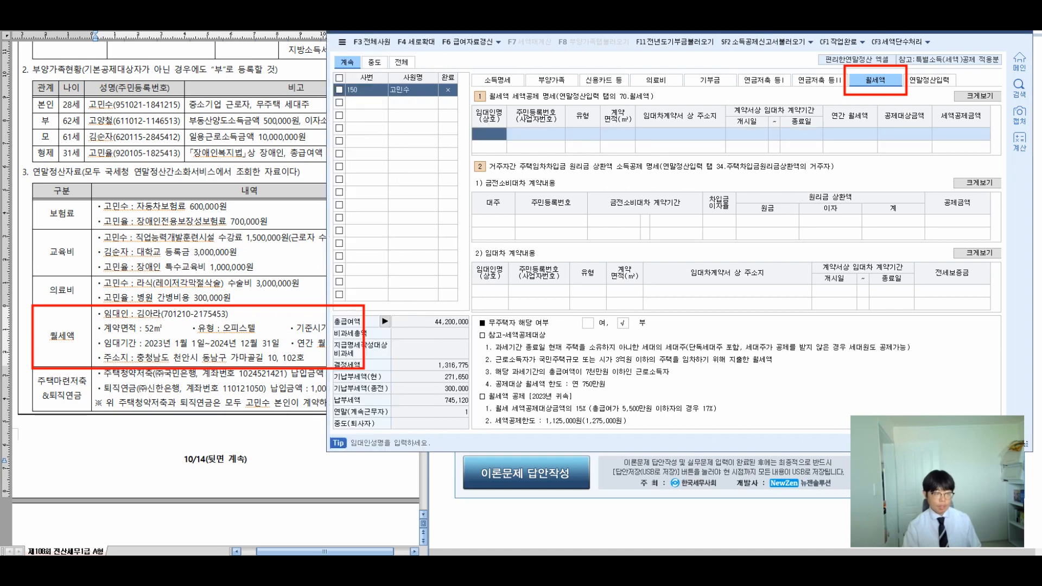
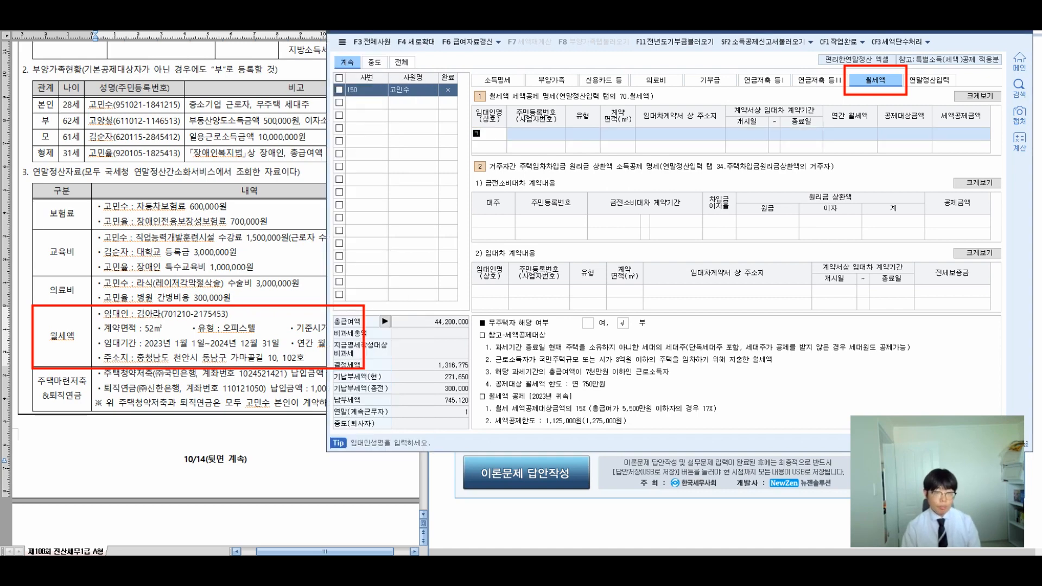
pyautogui.press('Return')
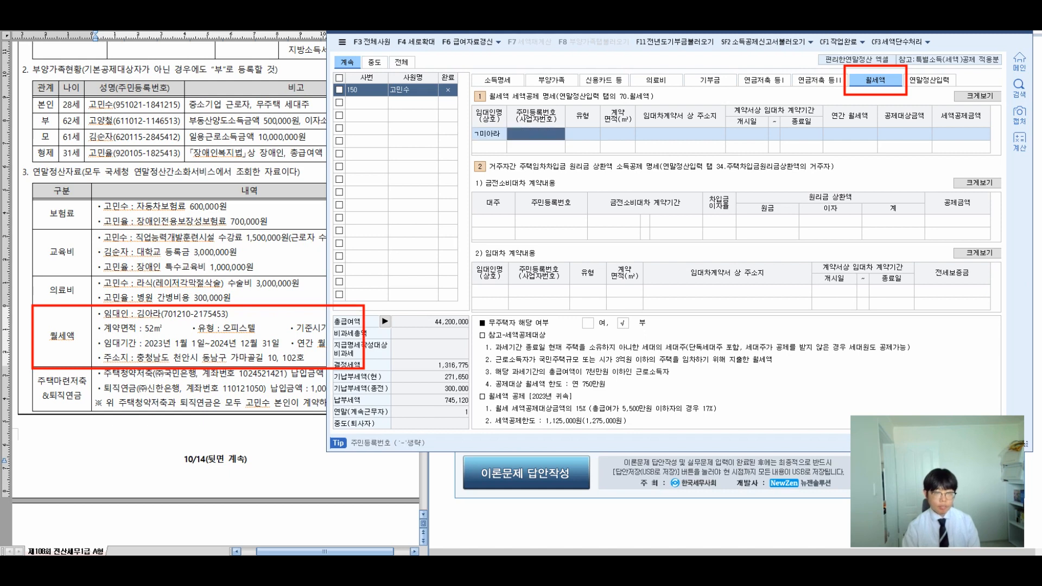
pyautogui.press('Left')
pyautogui.press('Return')
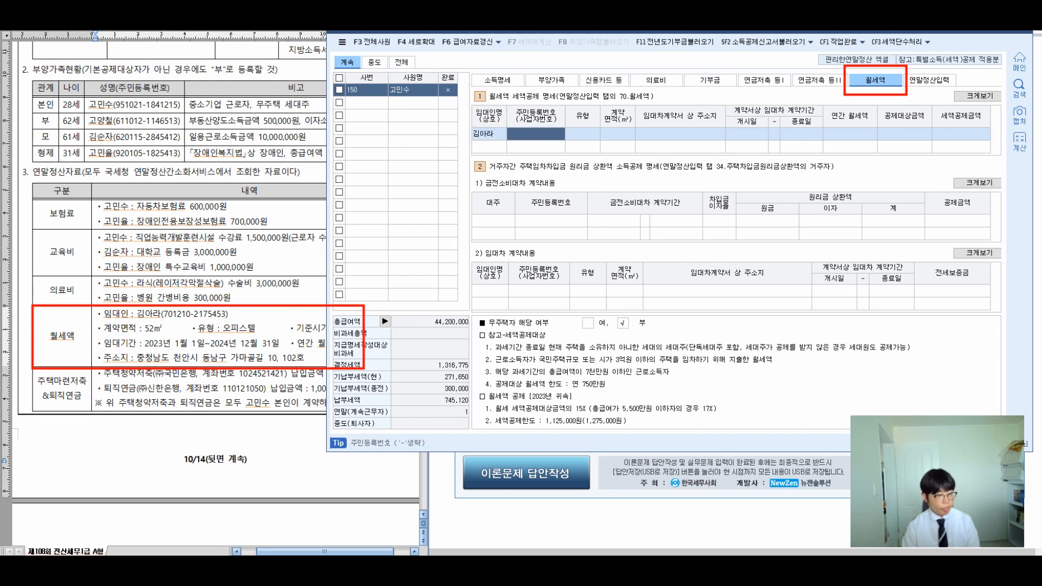
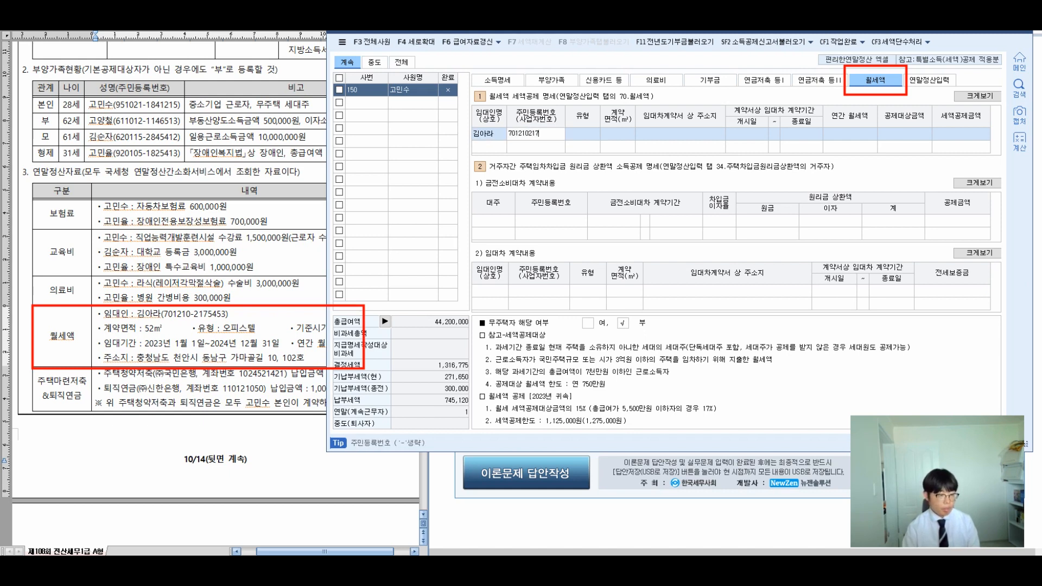
# Step: Enter the landlord's resident number, housing type 오피스텔, 52 m² area and the rental address
pyautogui.press('Return')
pyautogui.press('F2')
pyautogui.press('Down')
pyautogui.press('Down')
pyautogui.press('Down')
pyautogui.press('Down')
pyautogui.press('Down')
pyautogui.press('Return')
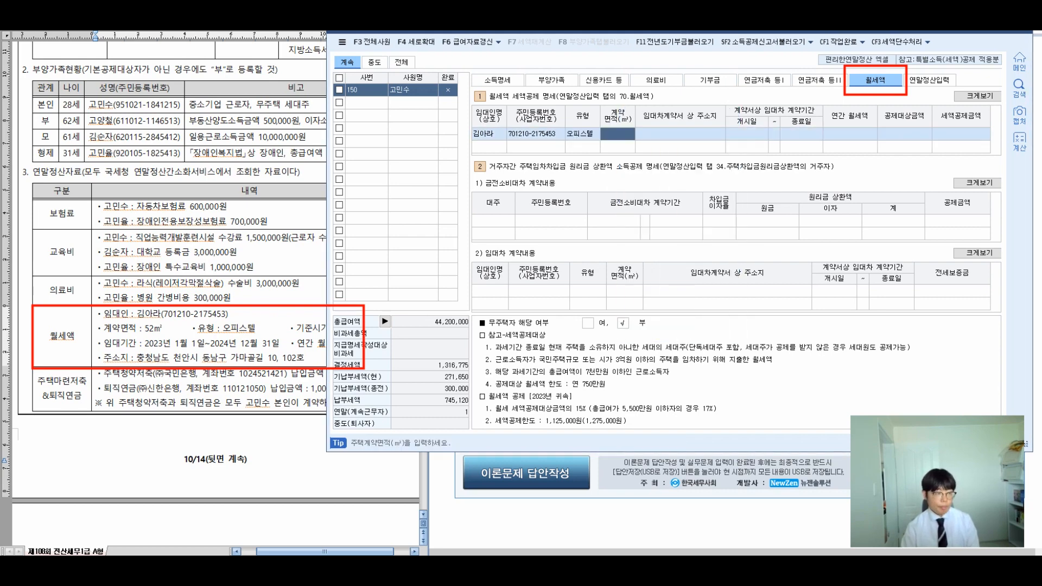
pyautogui.write('52')
pyautogui.press('Return')
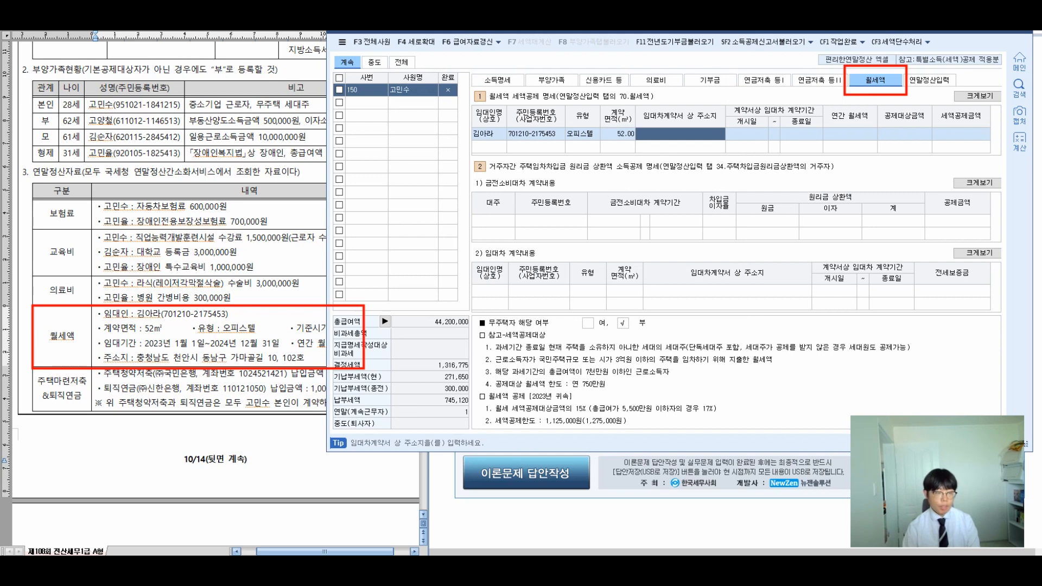
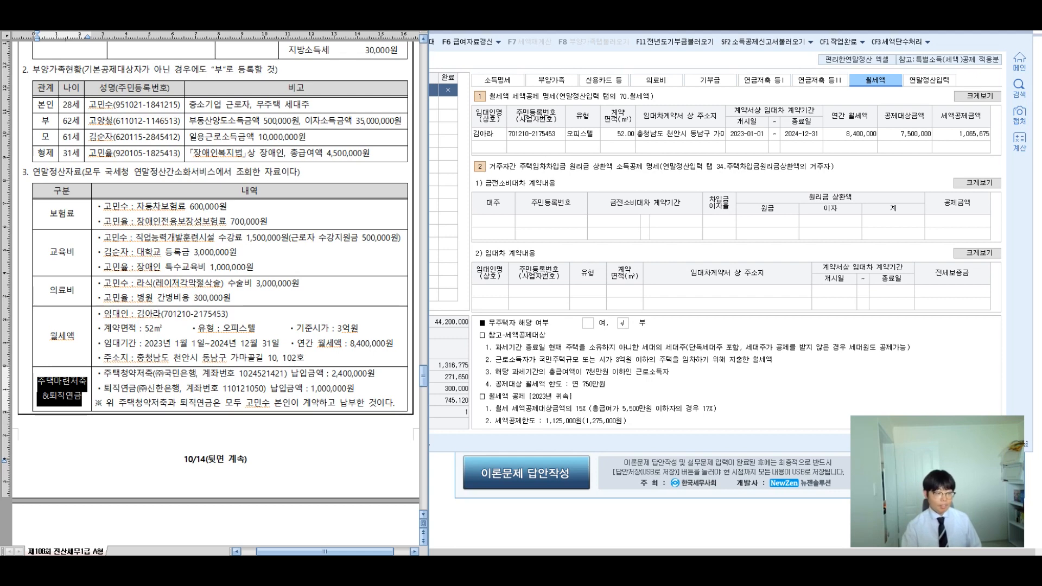
# Step: Highlight the housing savings, retirement pension and account-holder lines, then go to 연금저축 등I
pyautogui.moveTo(95, 374); pyautogui.dragTo(355, 388)
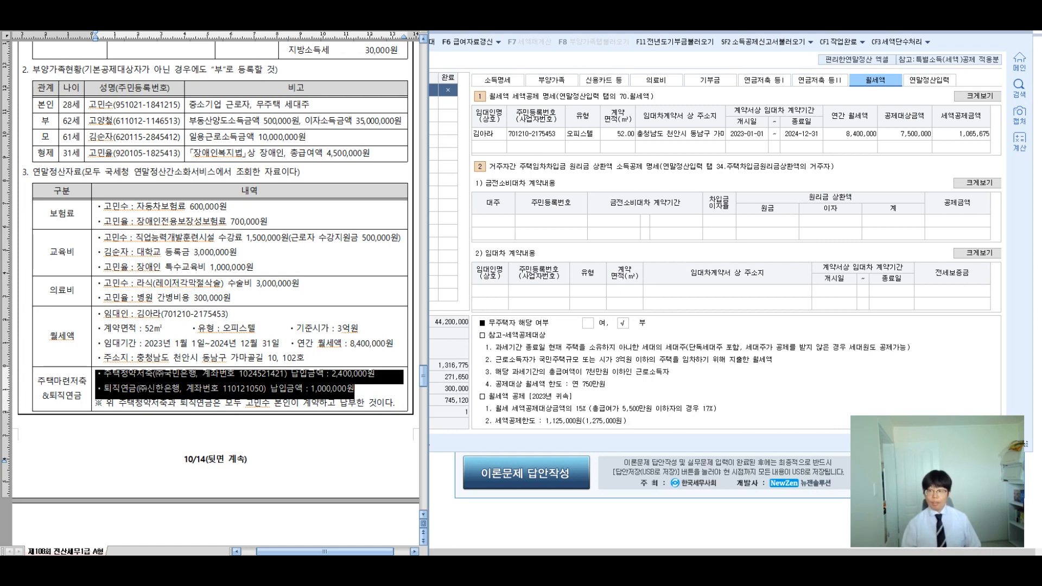
pyautogui.moveTo(103, 373); pyautogui.dragTo(374, 374)
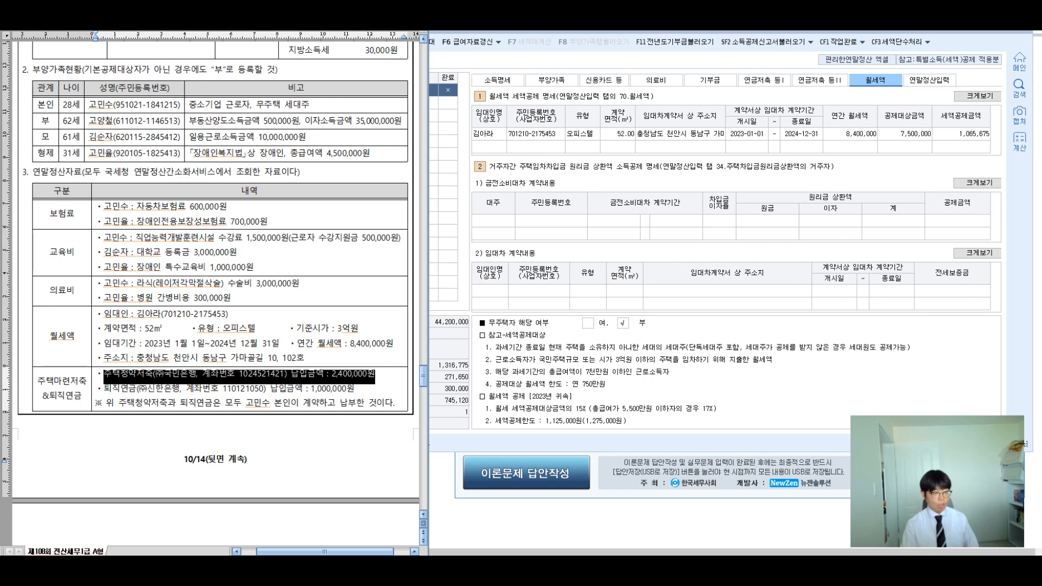
pyautogui.click(103, 388)
pyautogui.moveTo(103, 388); pyautogui.dragTo(355, 388)
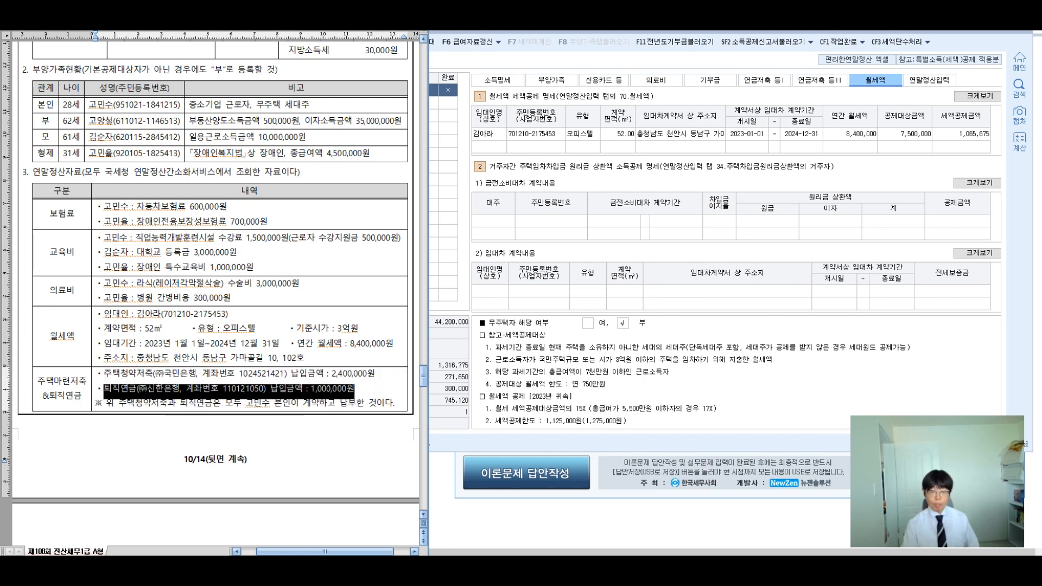
pyautogui.click(354, 389)
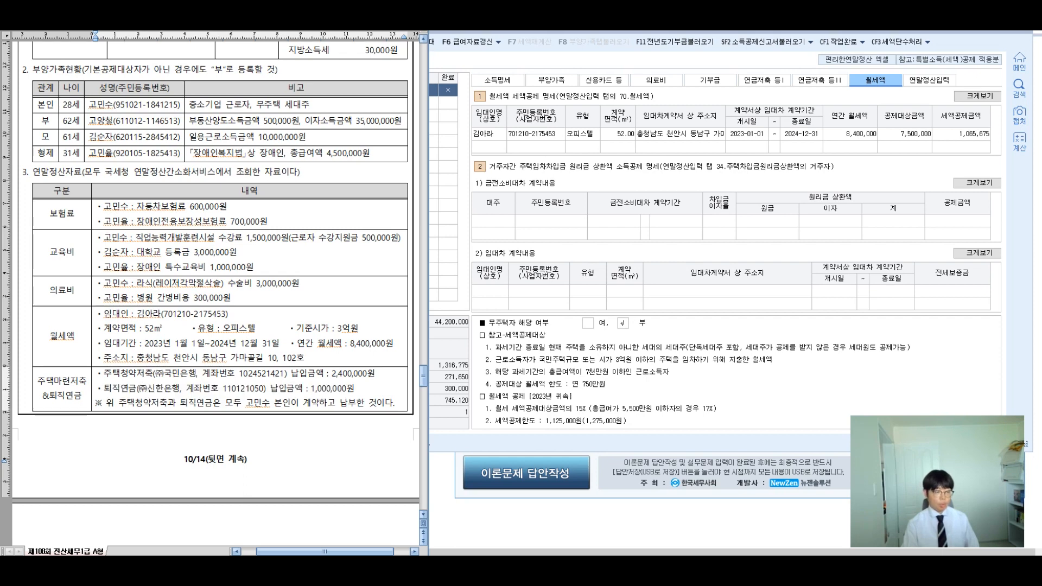
pyautogui.moveTo(105, 402); pyautogui.dragTo(394, 402)
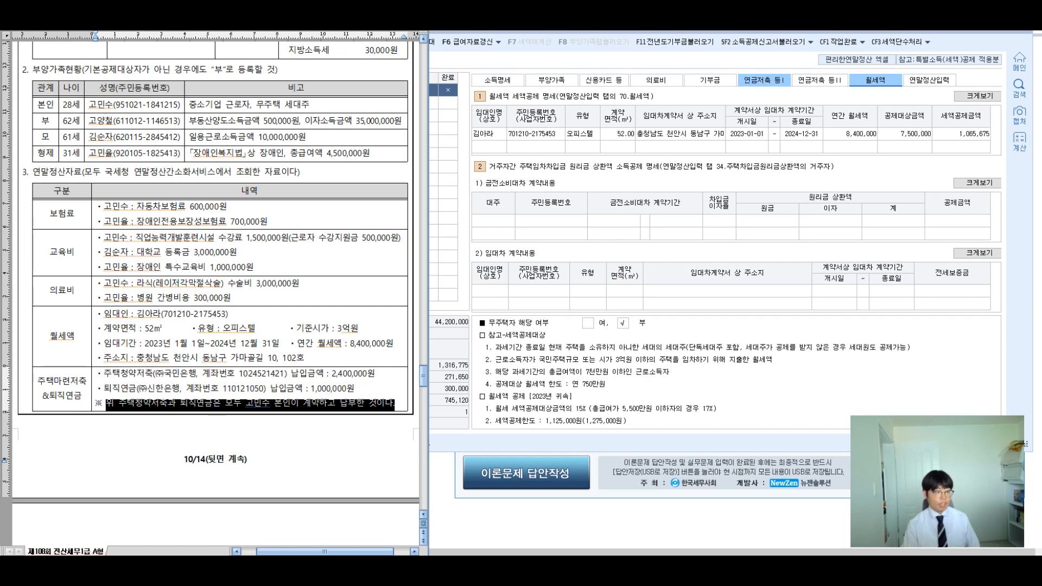
pyautogui.click(762, 81)
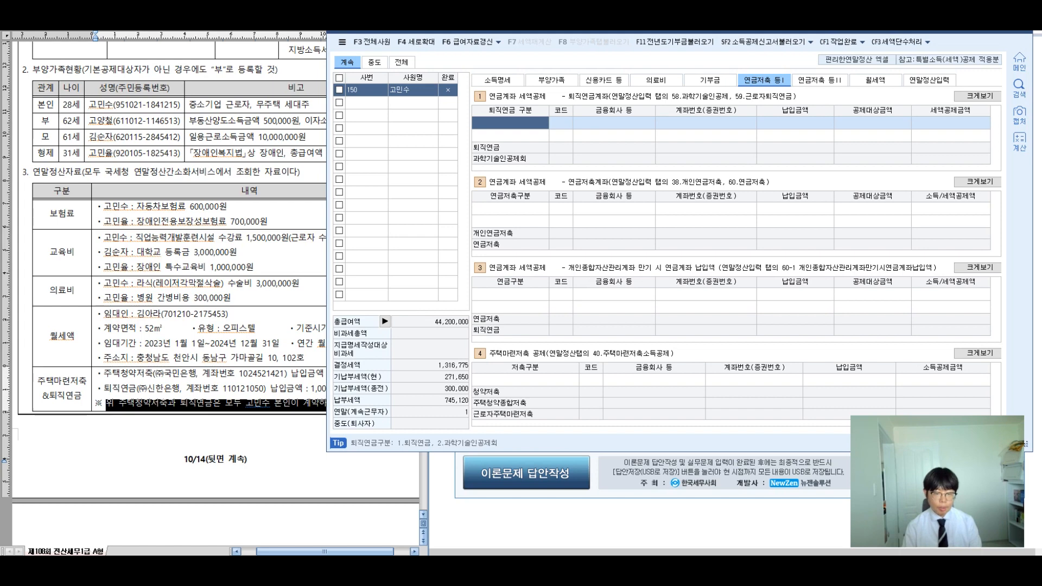
# Step: Add a 1.퇴직연금 row with 308 신한은행 as the financial institution
pyautogui.write('1.퇴직연금')
pyautogui.press('Return')
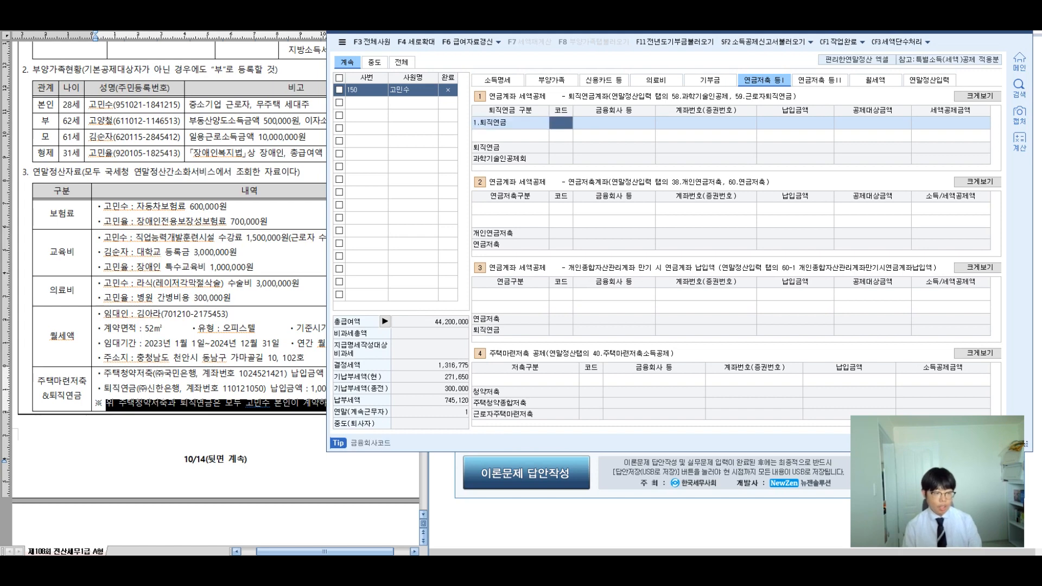
pyautogui.press('F2')
pyautogui.write('시ㅅ')
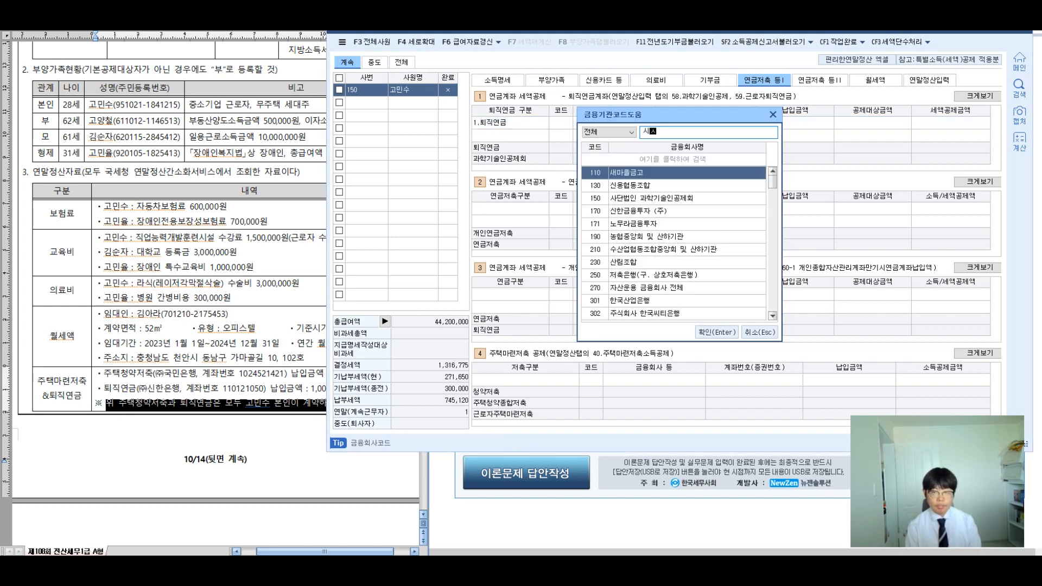
pyautogui.press('BackSpace')
pyautogui.press('BackSpace')
pyautogui.write('신한은행')
pyautogui.press('Return')
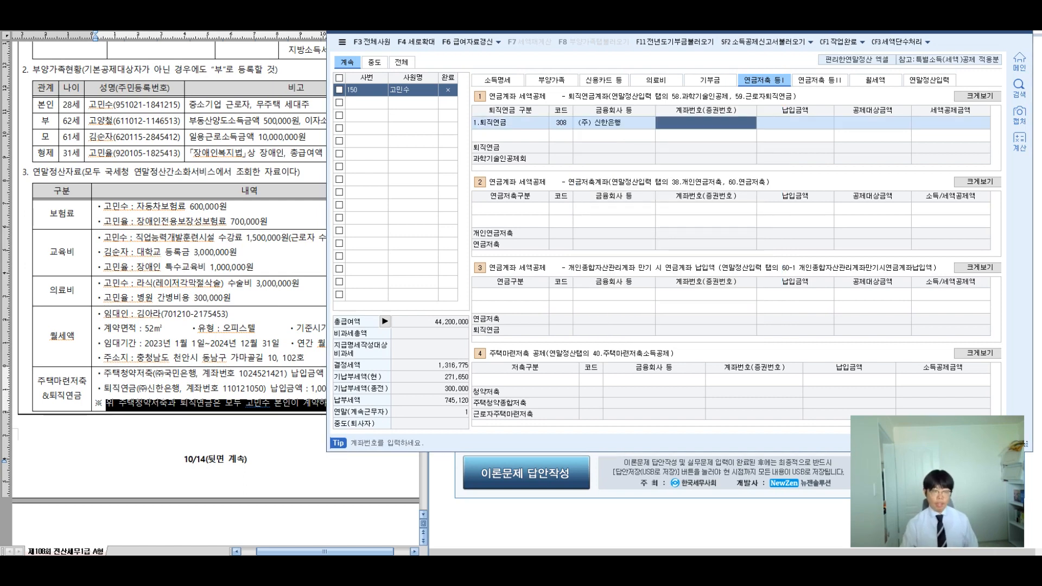
# Step: Enter the pension account number and the 1,000,000 payment
pyautogui.moveTo(270, 388); pyautogui.dragTo(355, 389)
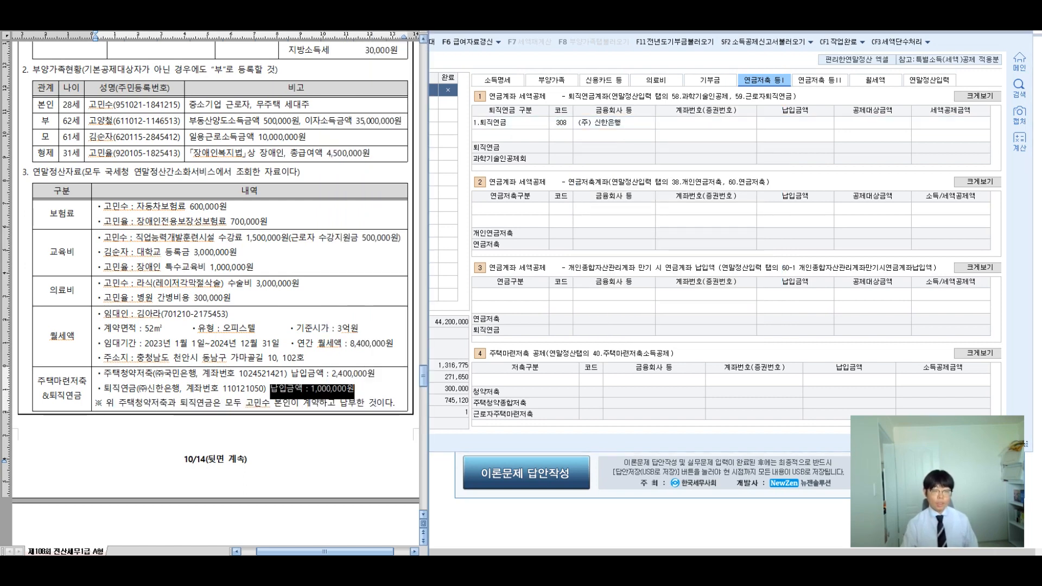
pyautogui.click(706, 123)
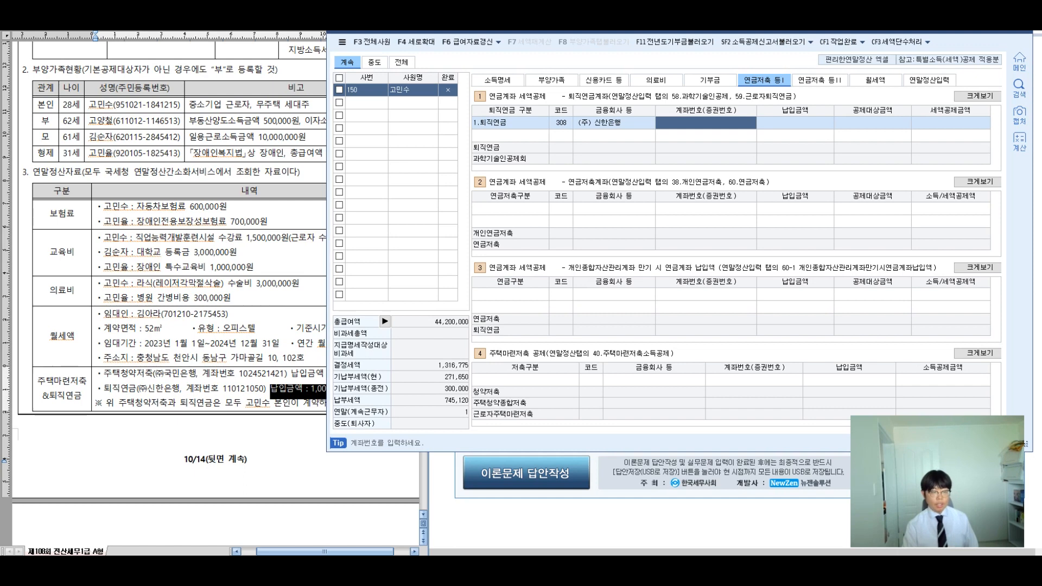
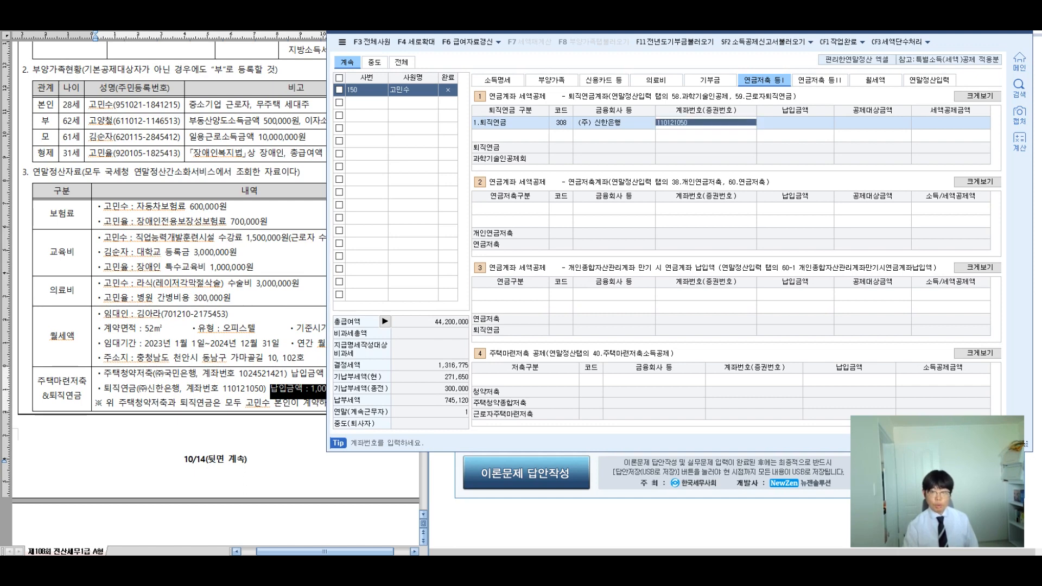
pyautogui.press('Return')
pyautogui.write('1000000')
pyautogui.press('Return')
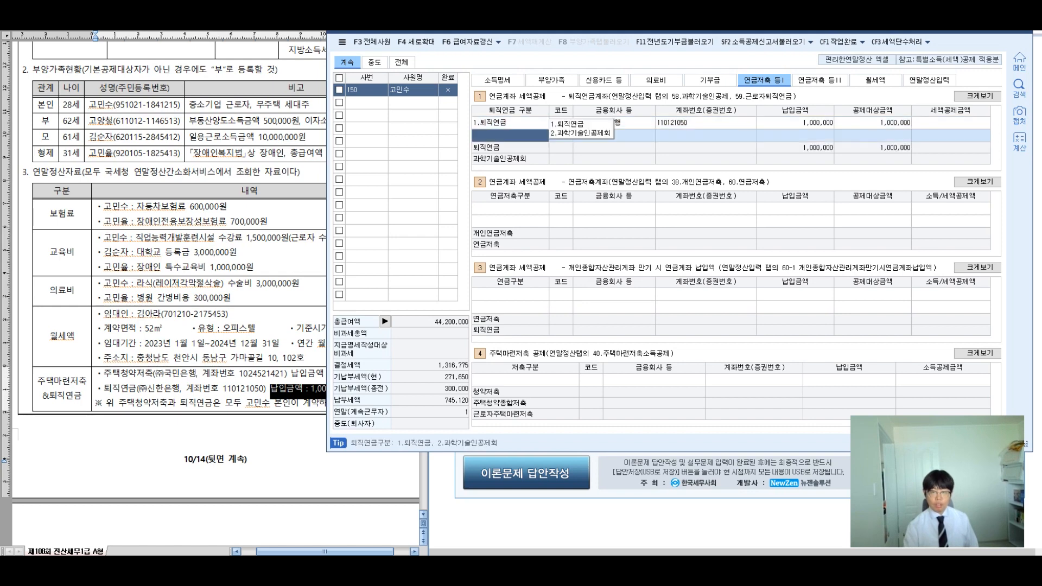
pyautogui.click(524, 379)
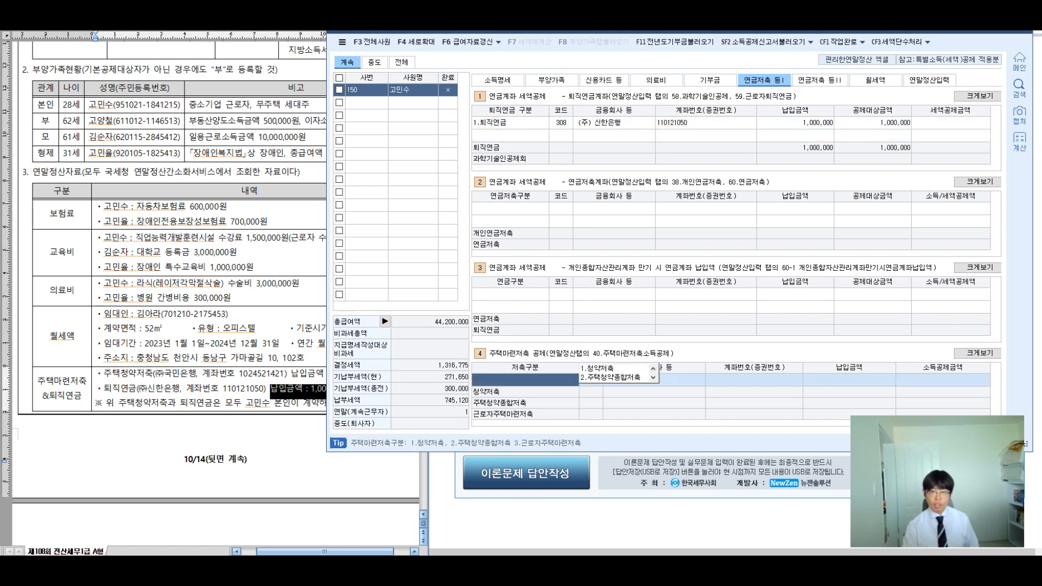
pyautogui.hotkey('ctrl', '2')
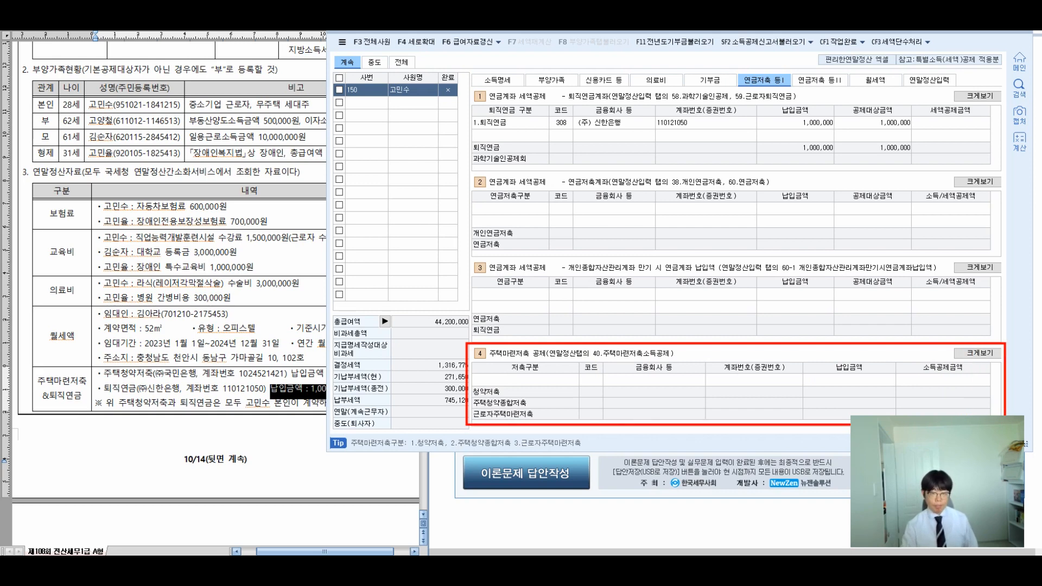
# Step: Add a 1.청약저축 housing savings row with 국민은행, the account number and 2,400,000 paid
pyautogui.click(525, 380)
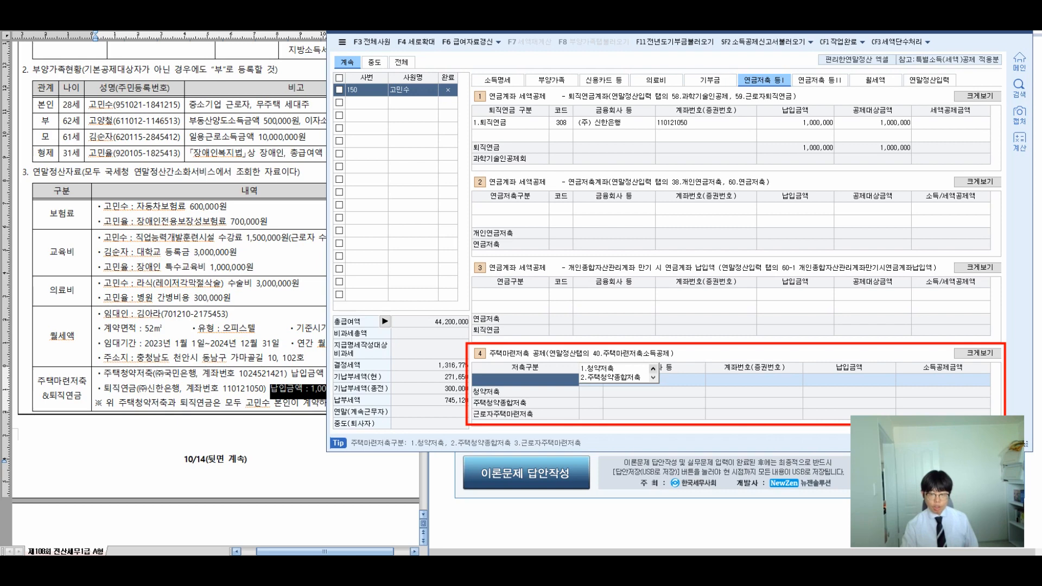
pyautogui.click(652, 378)
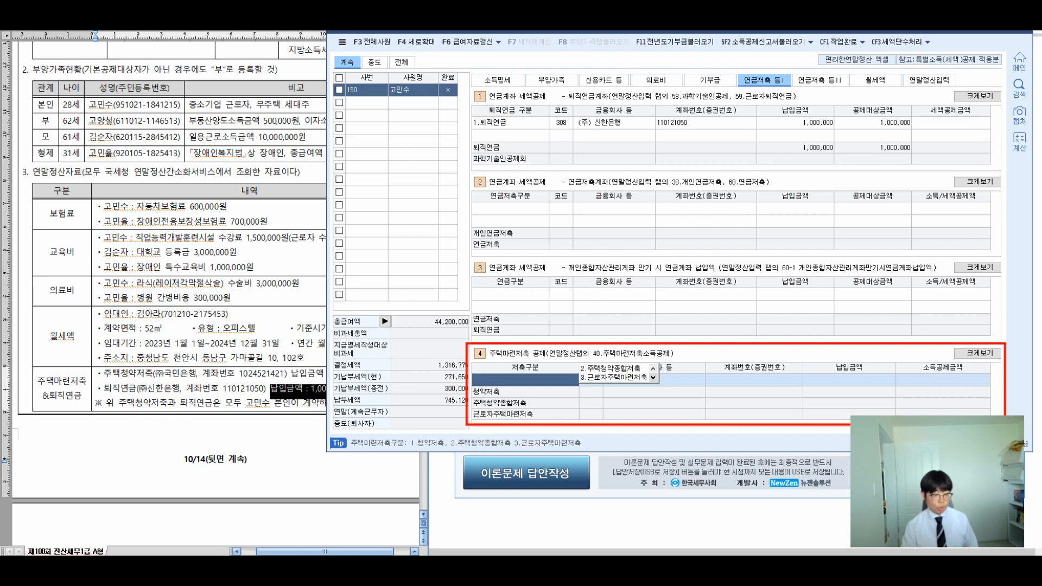
pyautogui.press('2')
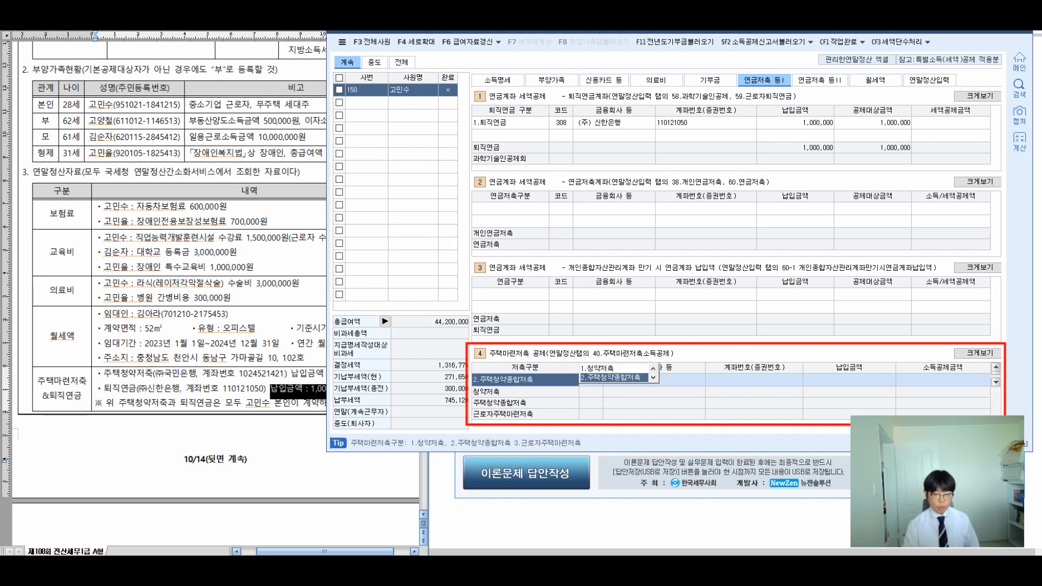
pyautogui.press('1')
pyautogui.press('Return')
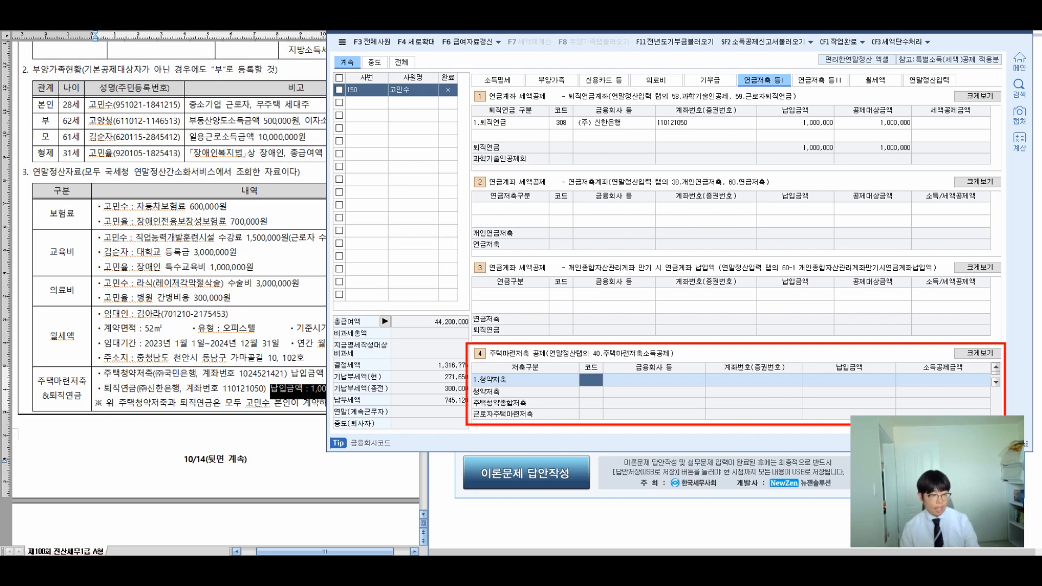
pyautogui.write('국')
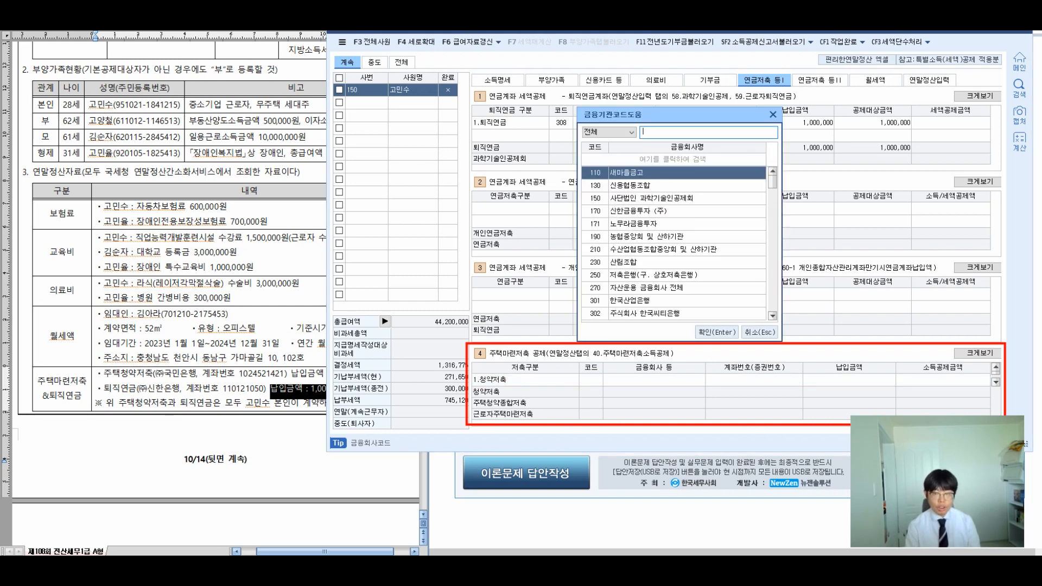
pyautogui.write('민은')
pyautogui.press('Return')
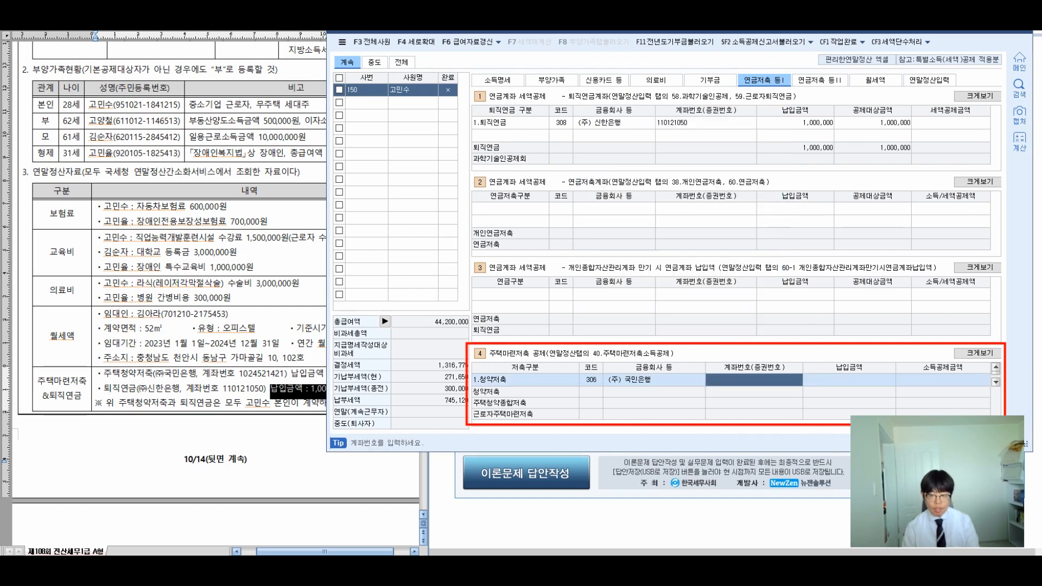
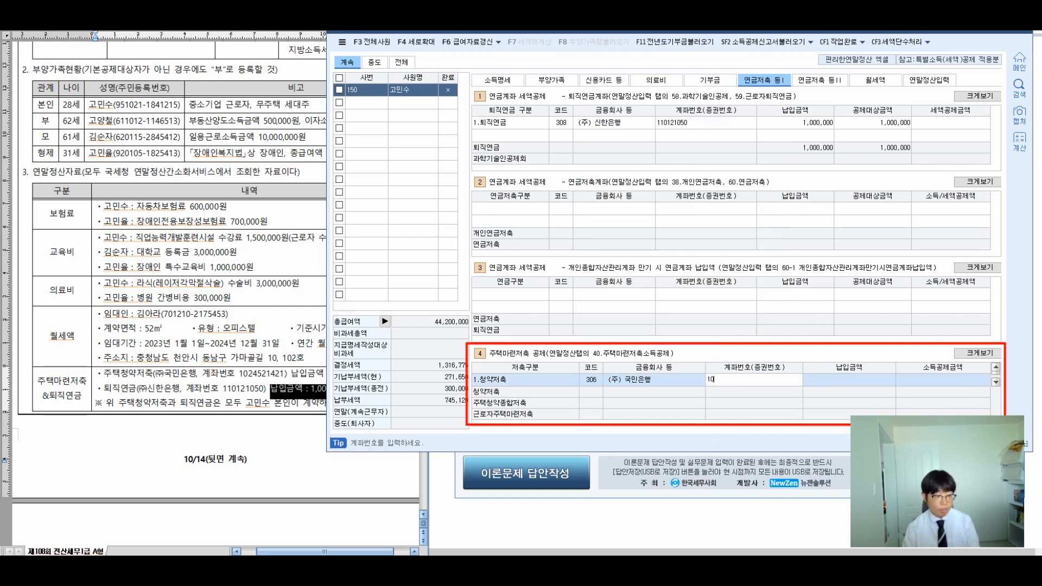
pyautogui.press('Return')
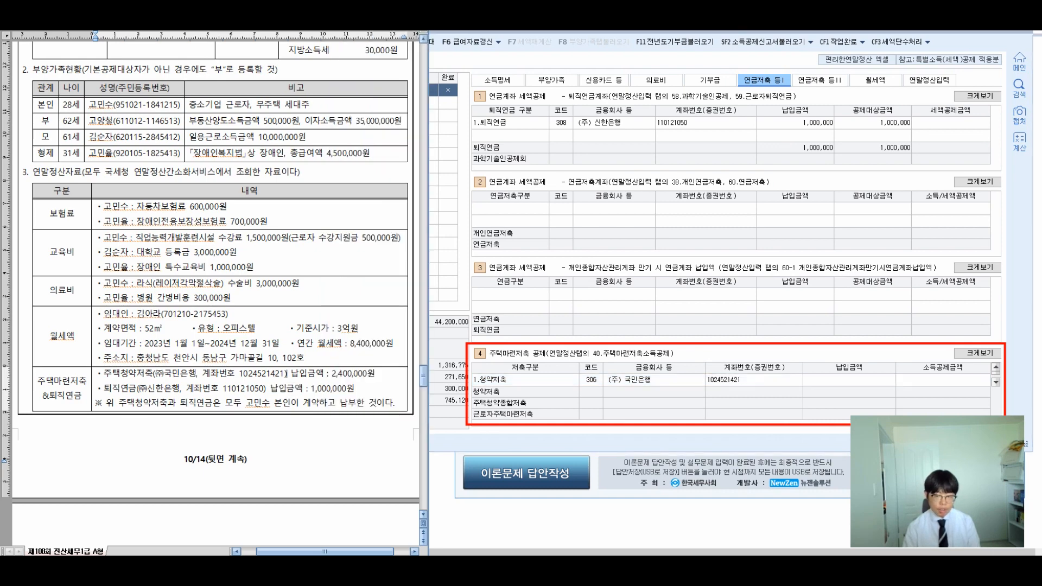
pyautogui.write('2400000')
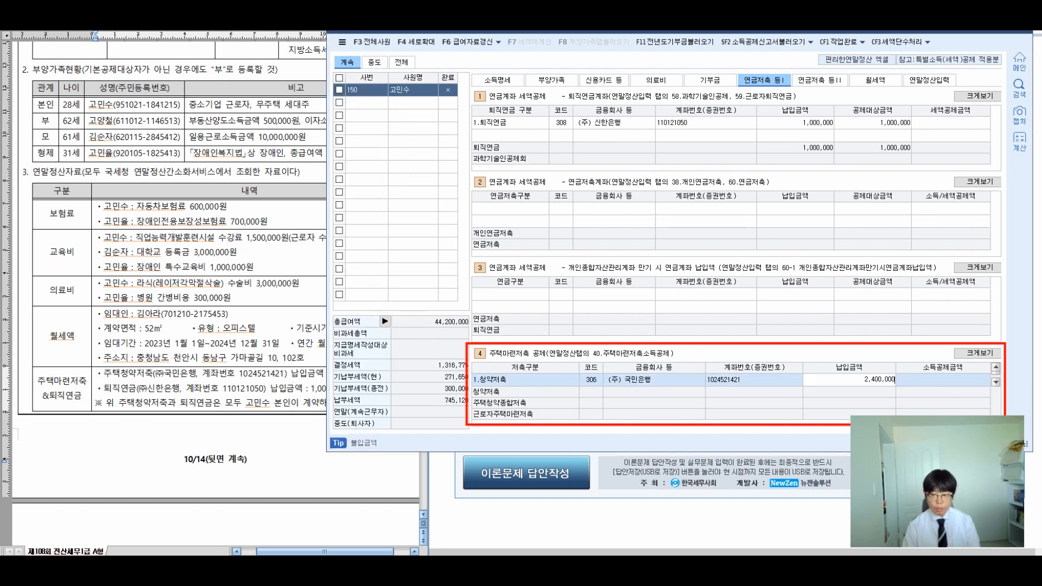
pyautogui.press('Return')
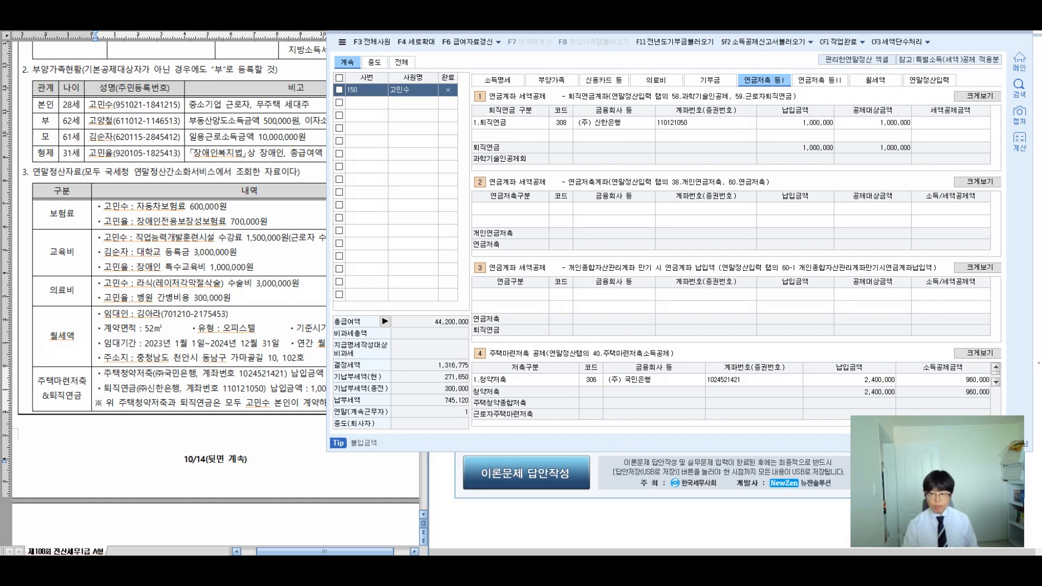
# Step: Review the housing savings section at full size and compare it with the exam sheet's savings details
pyautogui.click(978, 353)
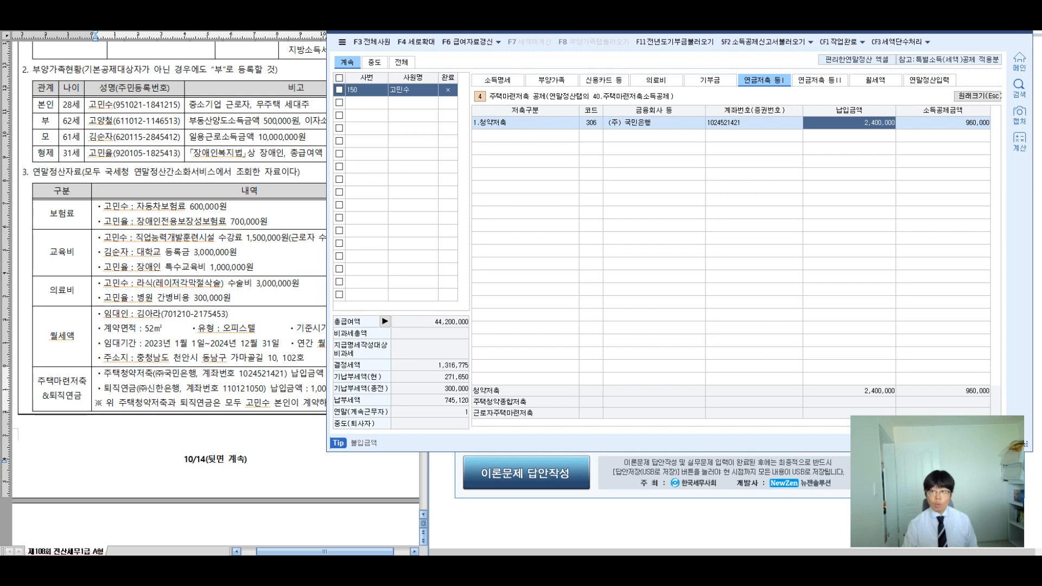
pyautogui.press('Escape')
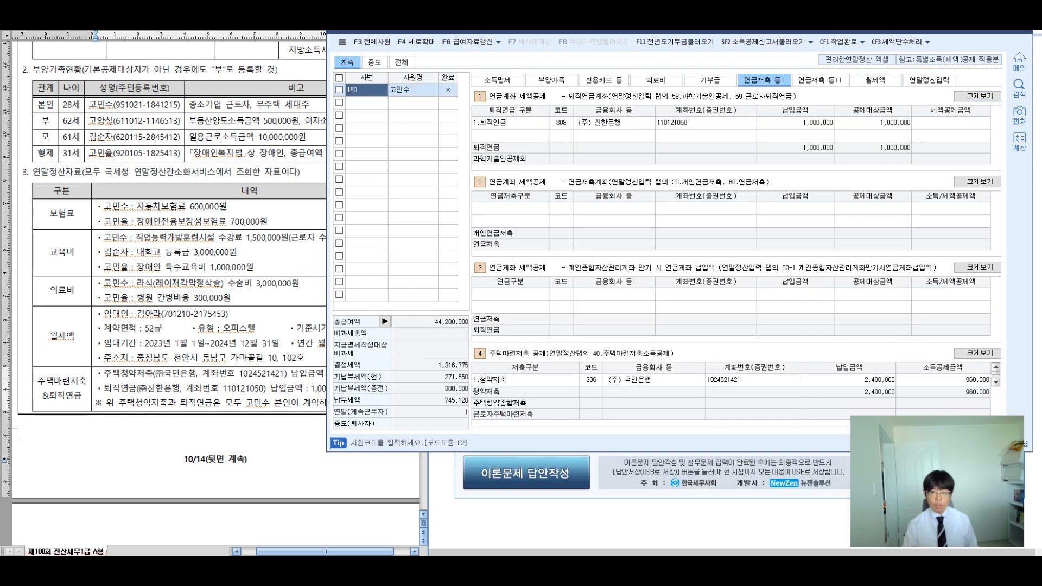
pyautogui.click(171, 389)
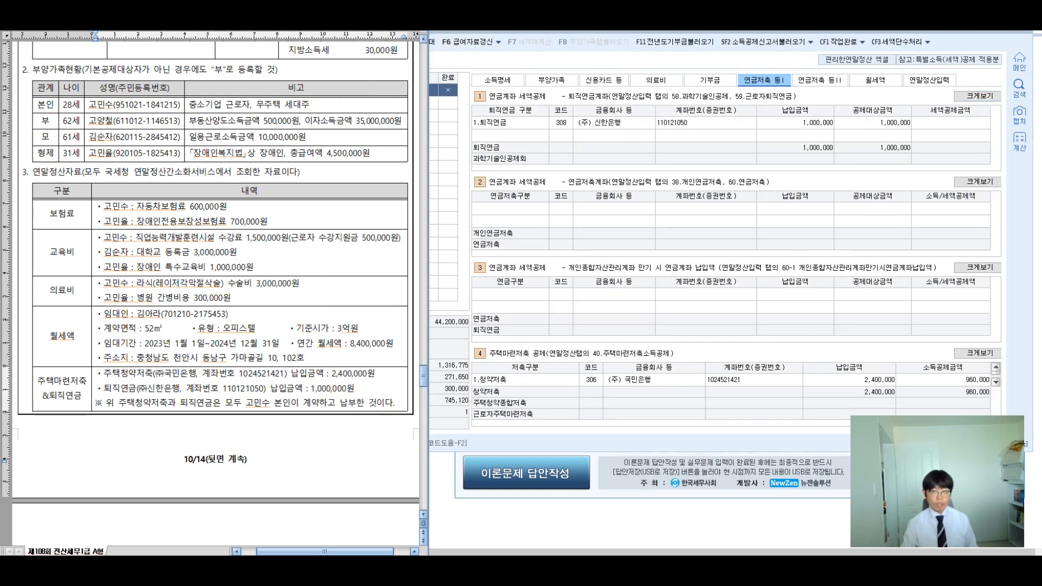
# Step: On the 연말정산입력 tab, reload the dependents' deduction data with F8 (부양가족탭불러오기)
pyautogui.click(929, 80)
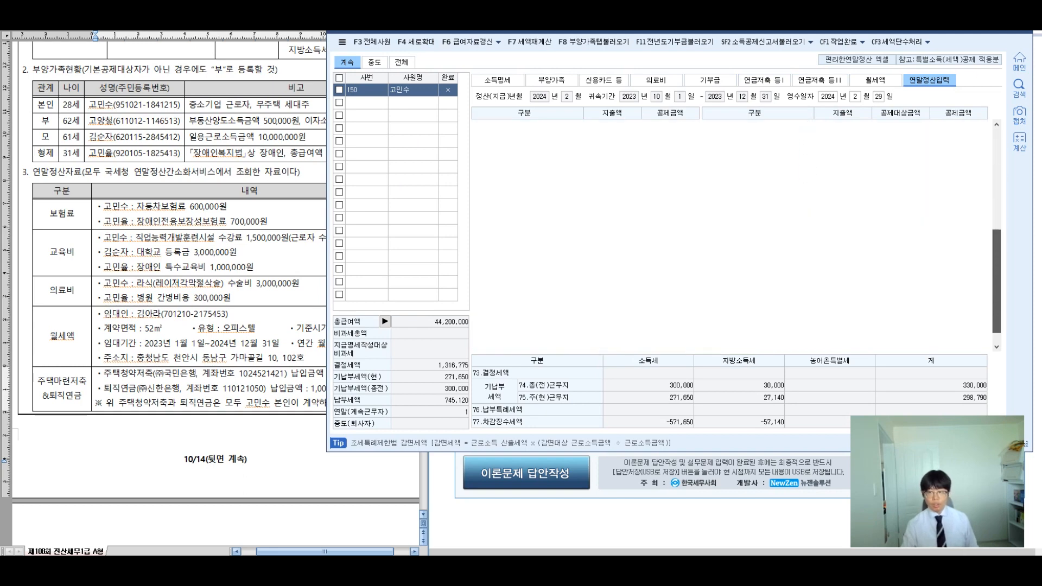
pyautogui.moveTo(996, 282); pyautogui.dragTo(996, 263)
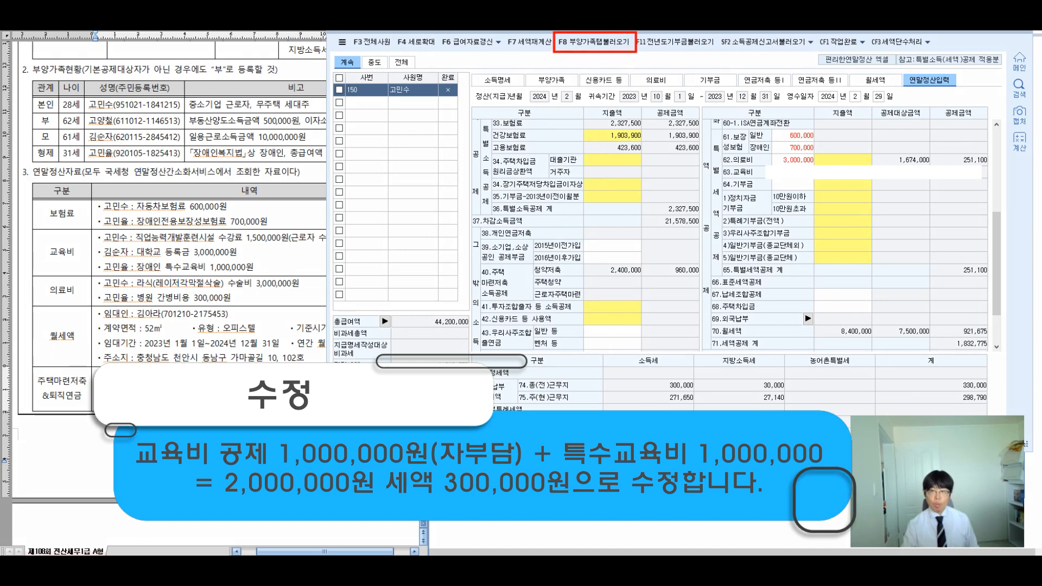
pyautogui.press('F8')
pyautogui.press('Return')
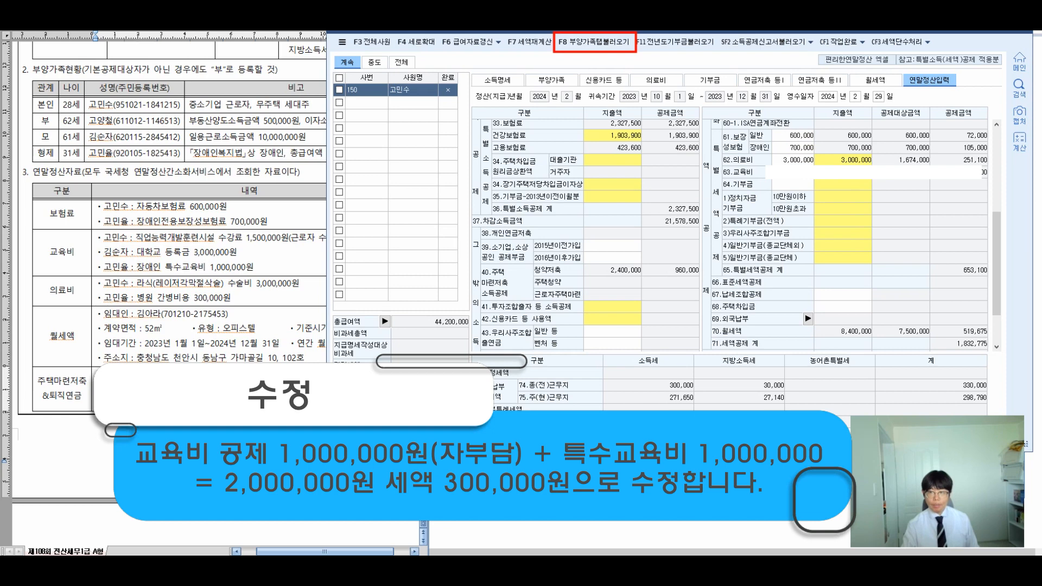
# Step: Check the general and disabled-person insurance credits (72,000 and 105,000) and the medical expense details
pyautogui.click(792, 136)
pyautogui.click(792, 147)
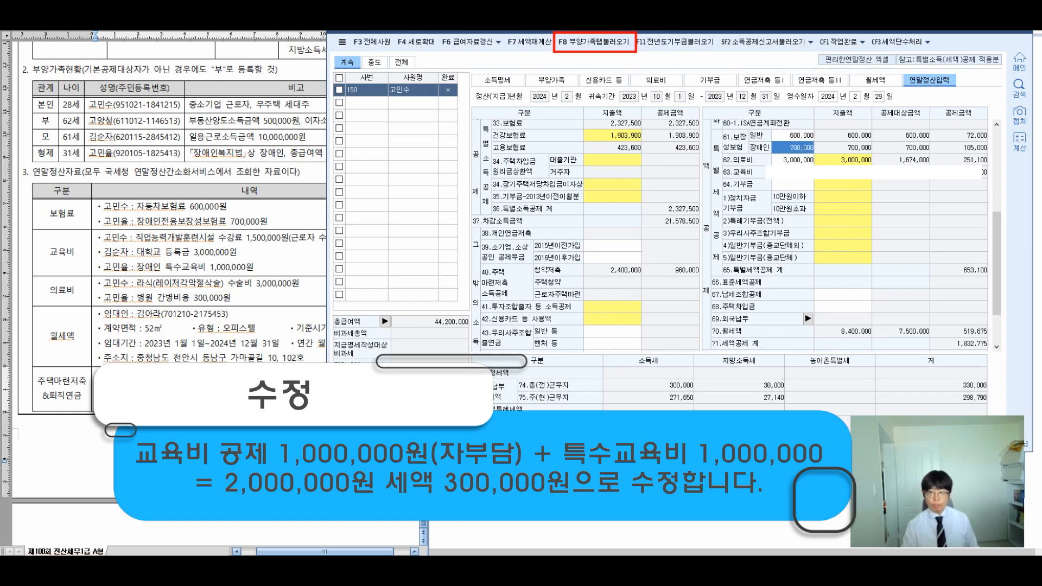
pyautogui.doubleClick(842, 160)
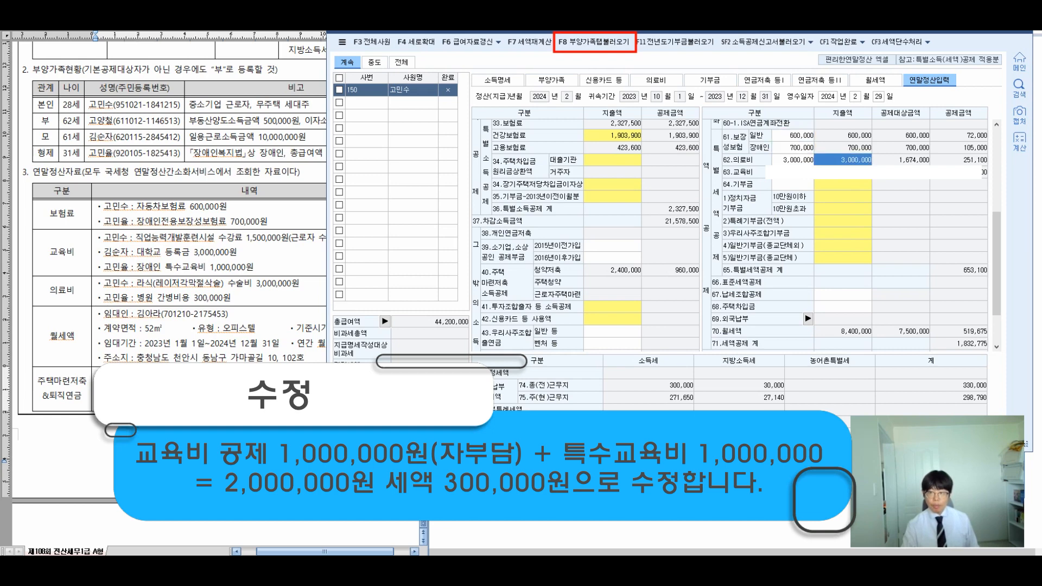
pyautogui.click(674, 283)
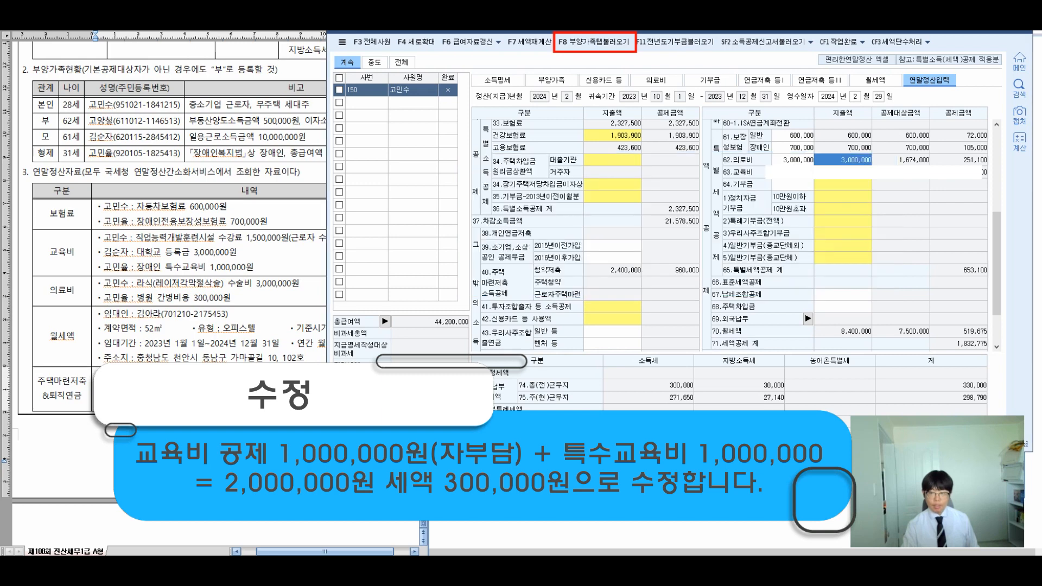